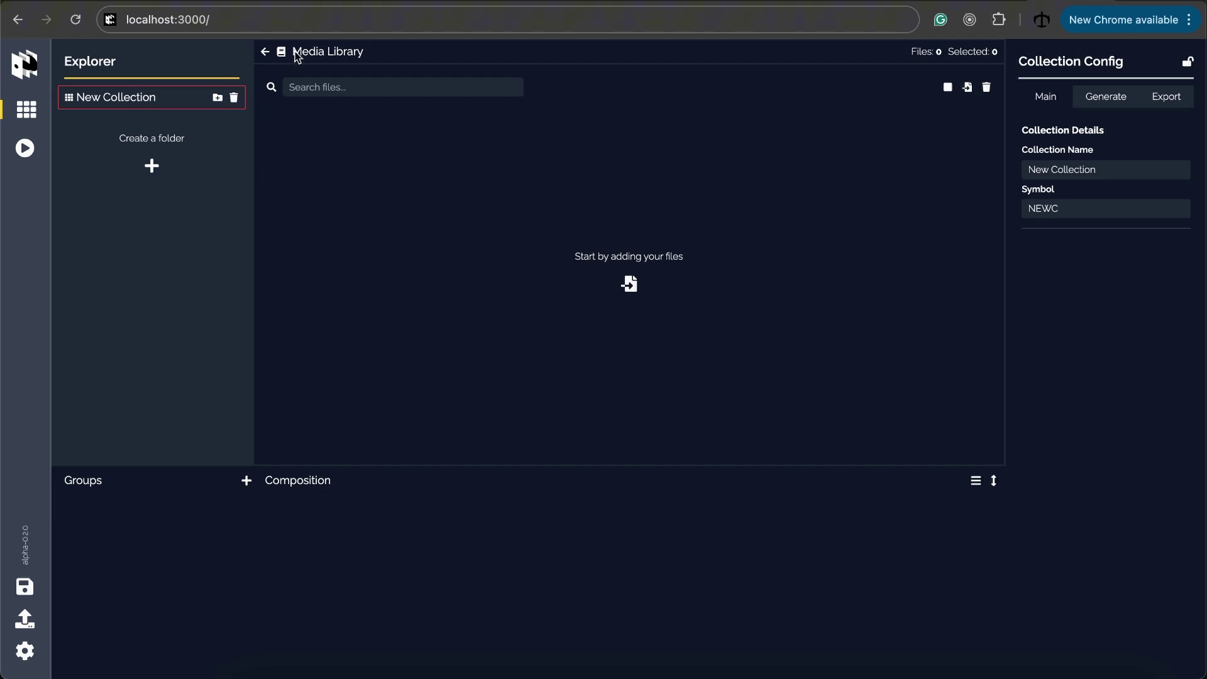
Step: Select the studio page address, then return focus to the empty New Collection workspace
left_click(267, 15)
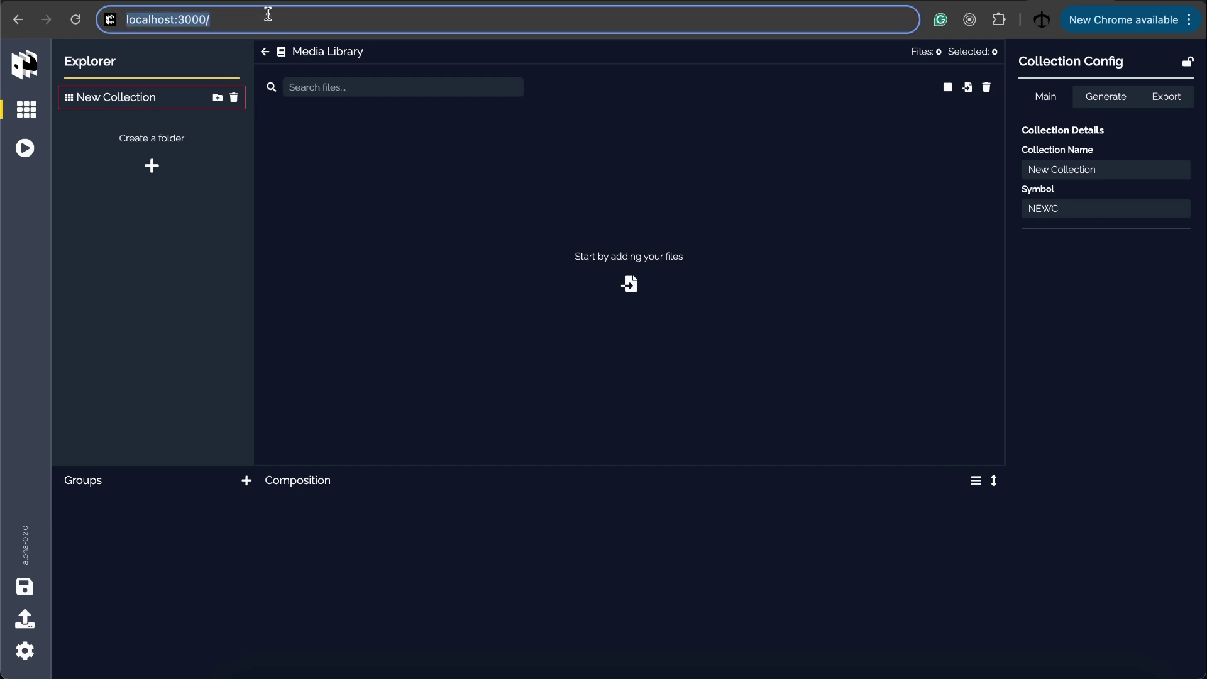
left_click(437, 198)
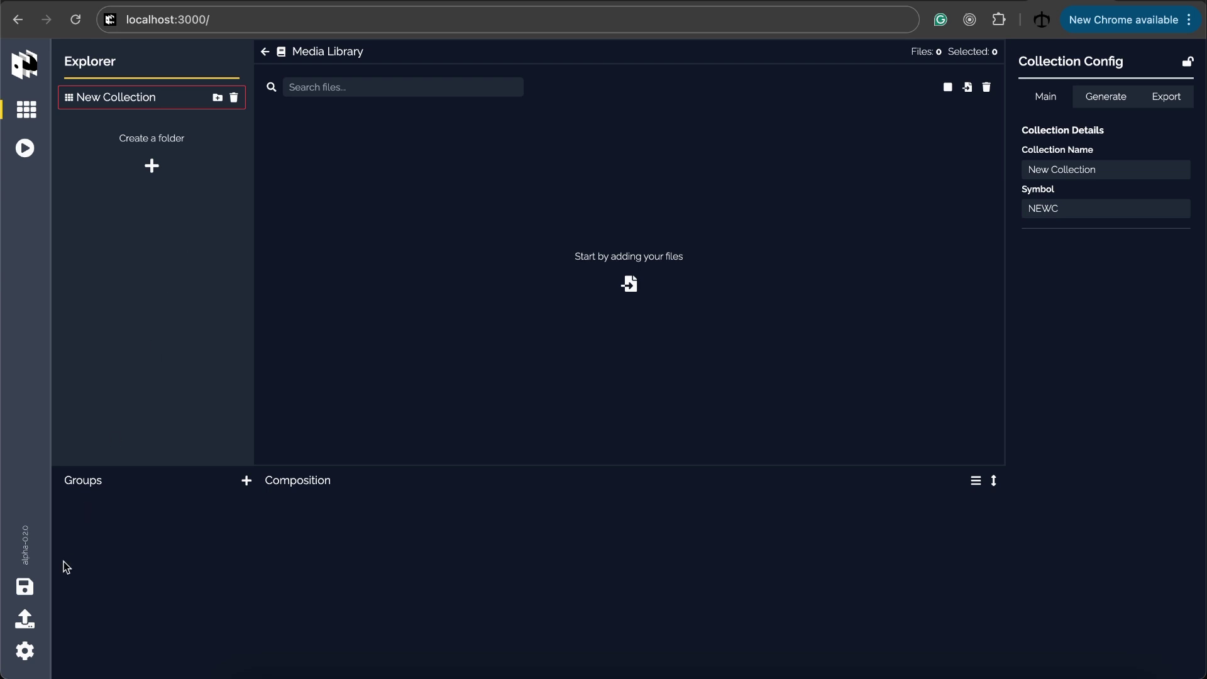
Step: In Settings, switch the theme to light and back to dark, and keep Cola Lips as the model
left_click(32, 657)
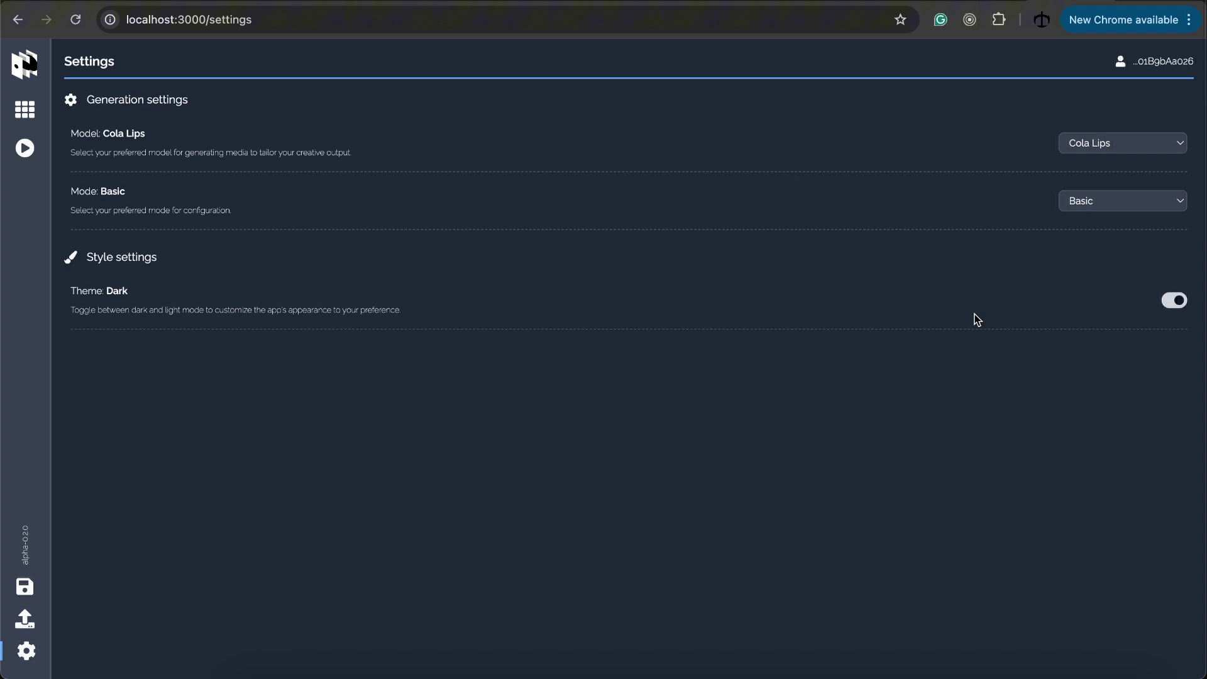
left_click(1168, 306)
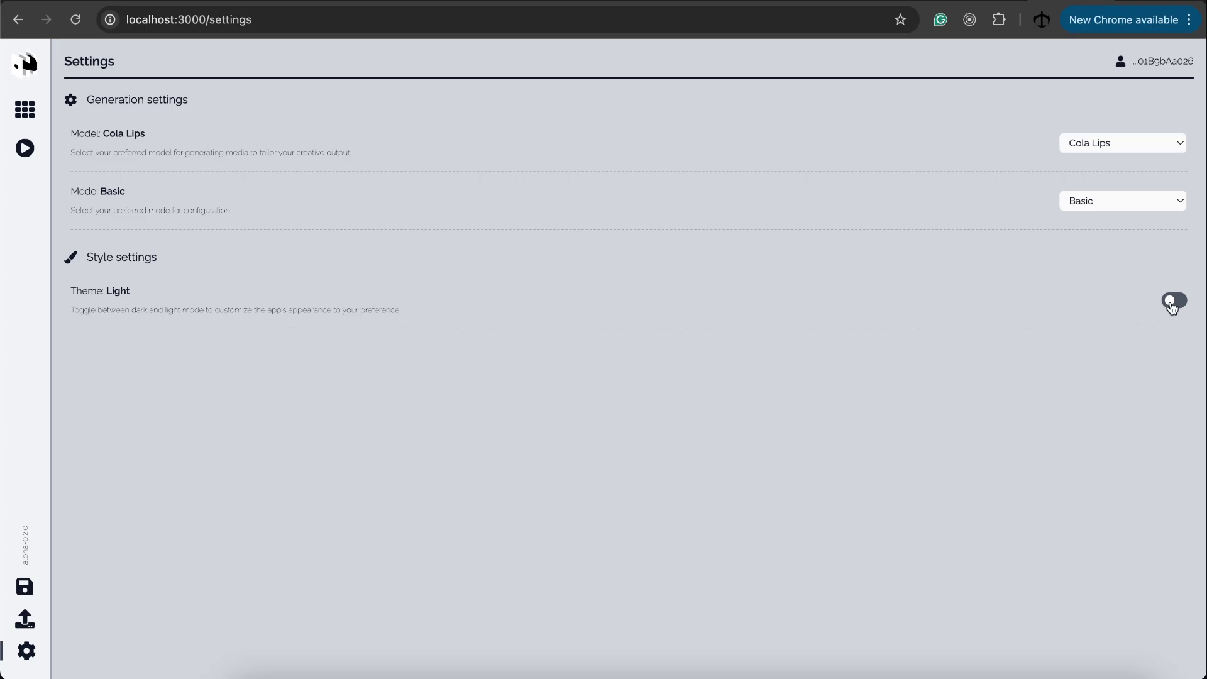
left_click(1172, 307)
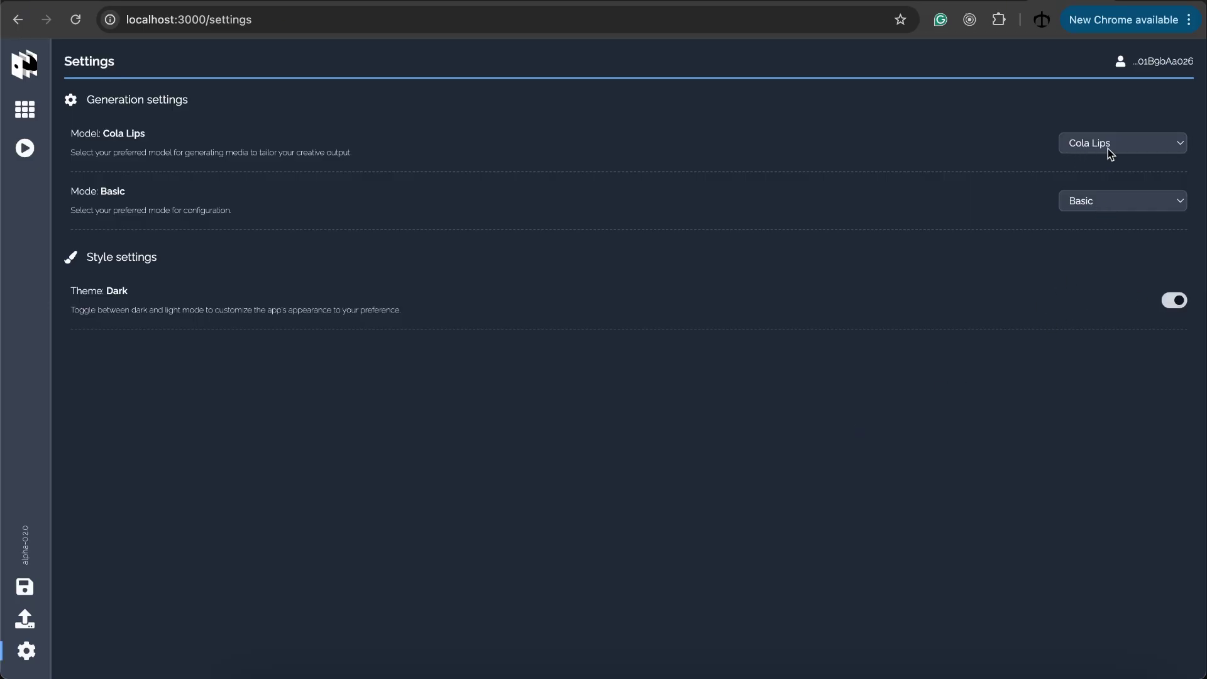
left_click(1061, 146)
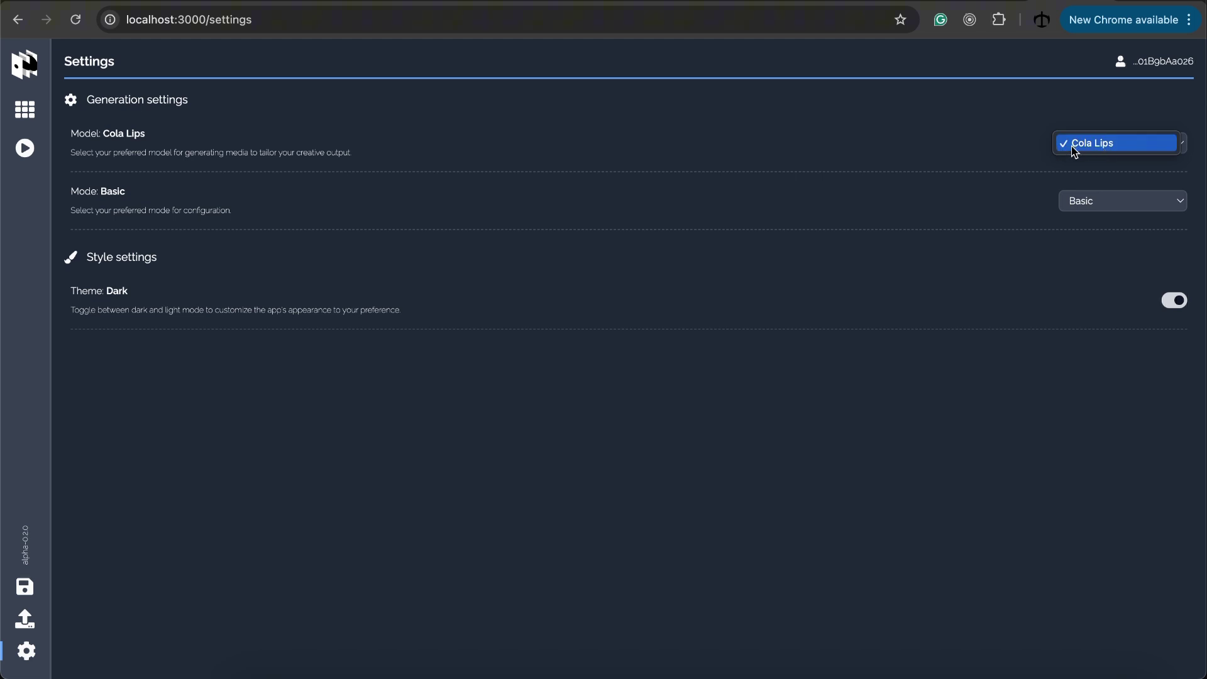
left_click(1024, 146)
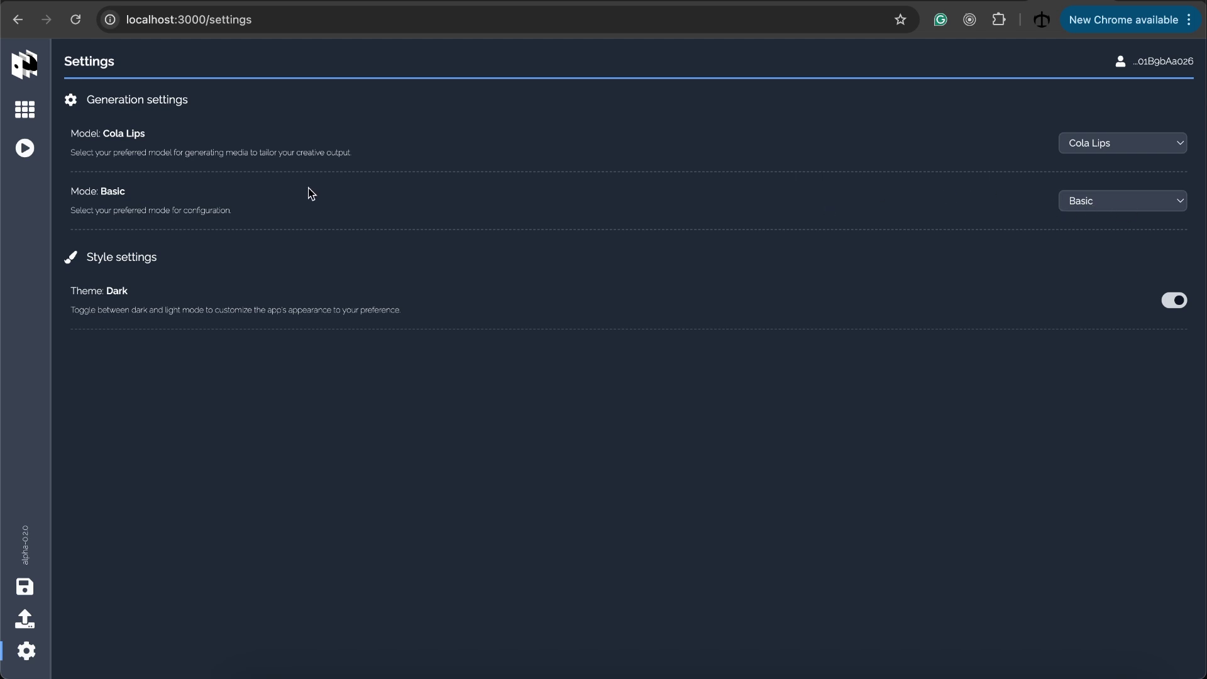
left_click(25, 110)
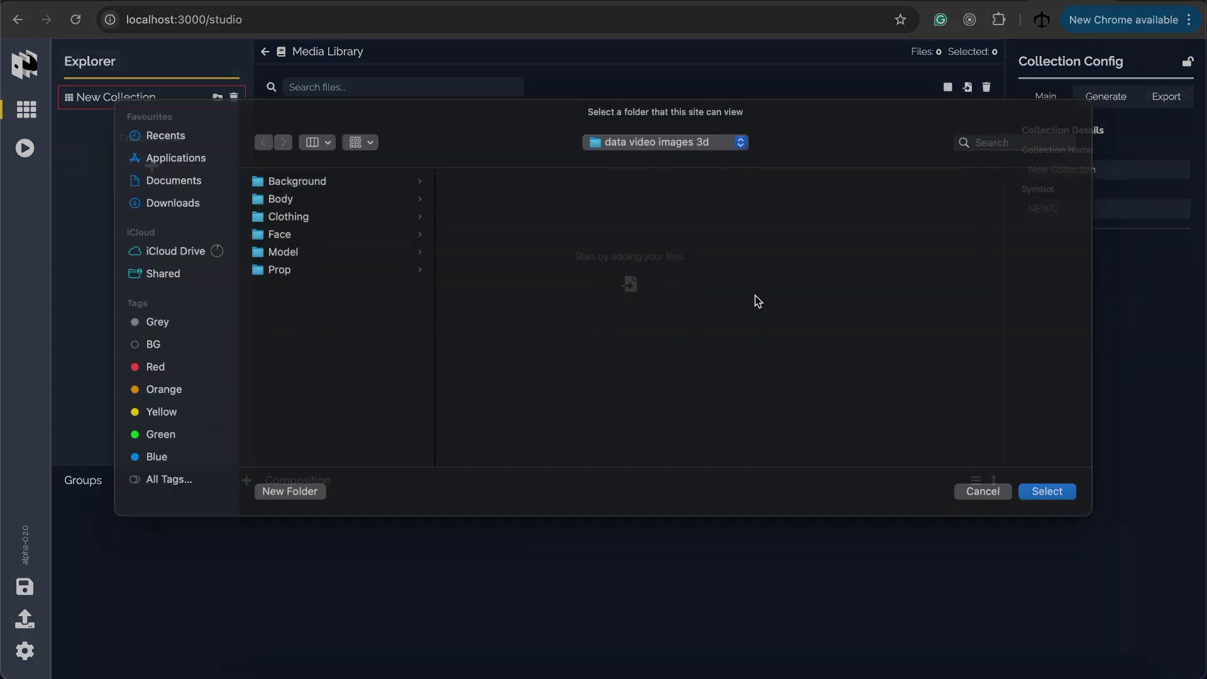
Step: Import the 42 files from the data video images 3d folder and inspect the Navy Blue background
left_click(1045, 509)
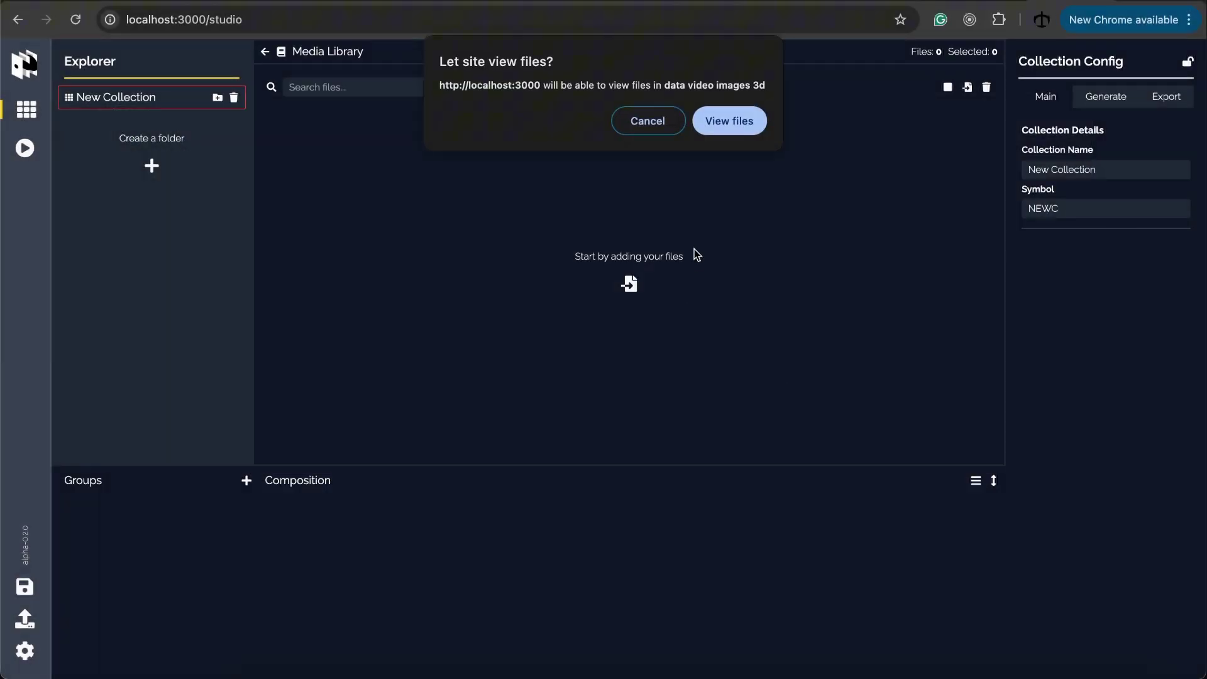
left_click(729, 119)
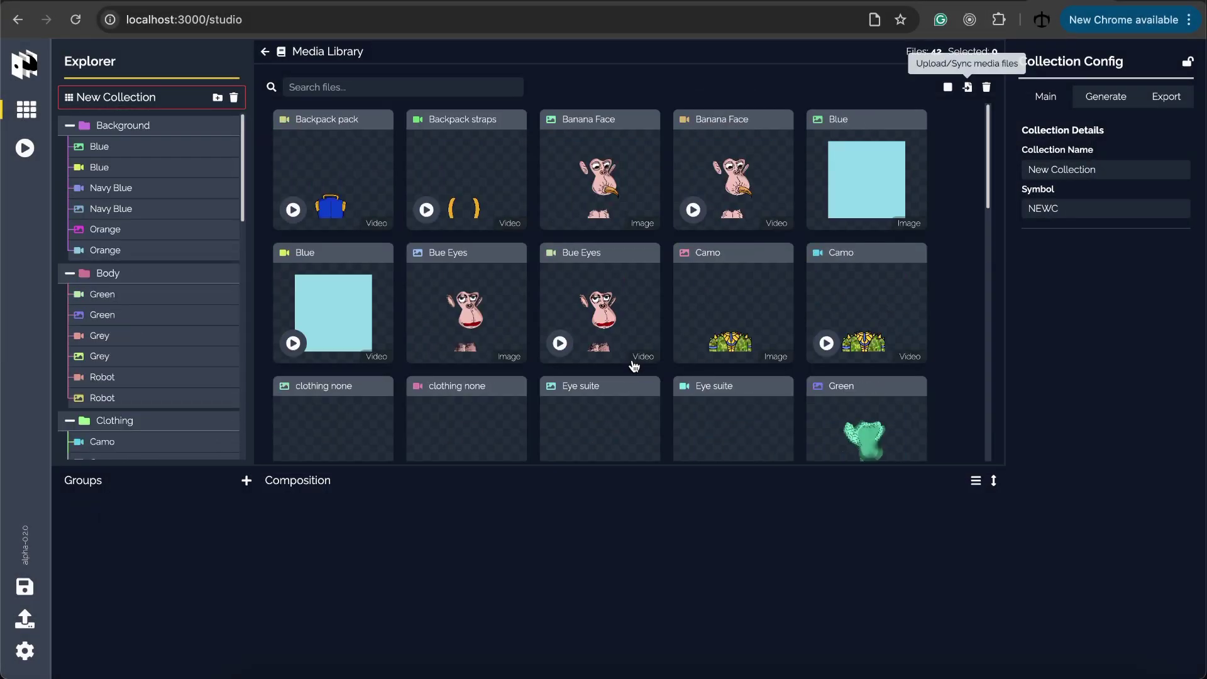
left_click(190, 214)
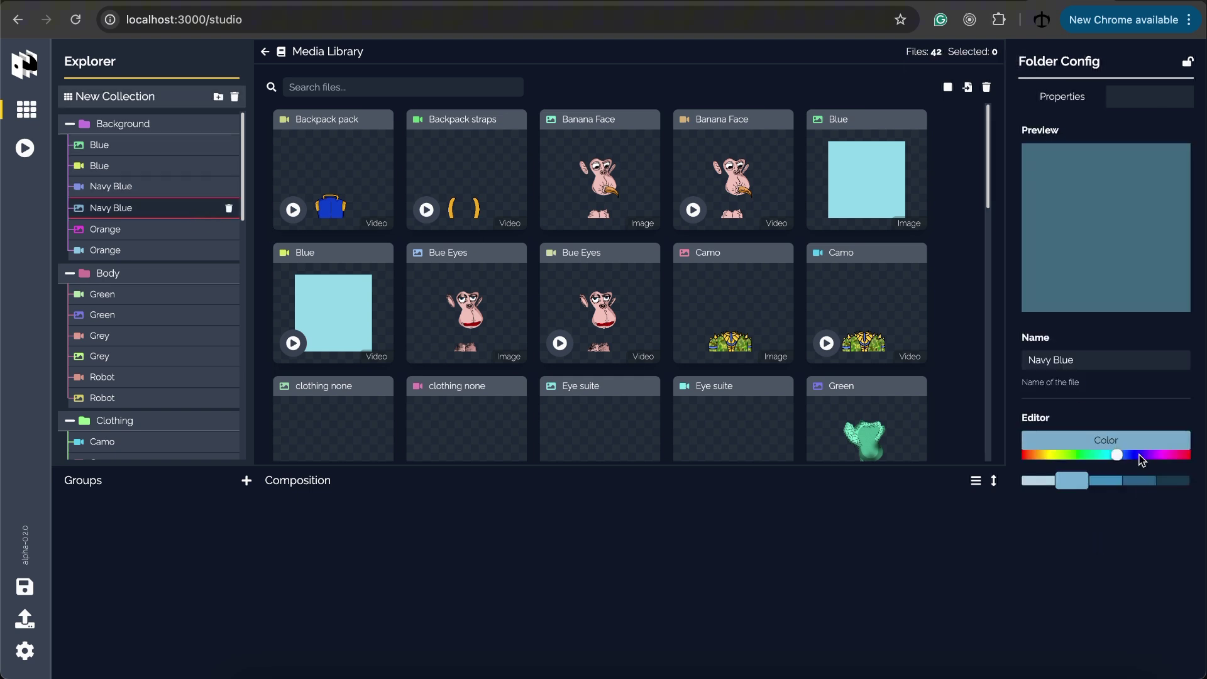
Step: Create a group from all six trait folders and view the Background and Navy Blue settings
left_click(245, 481)
left_click(149, 523)
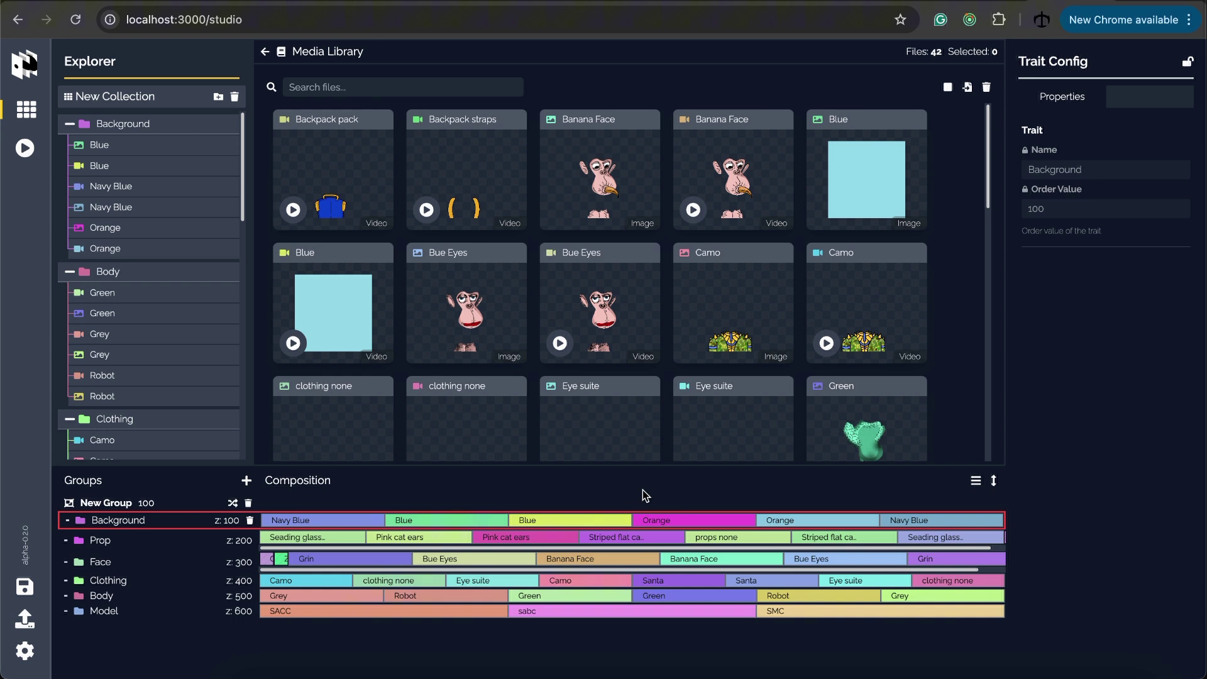
left_click(298, 520)
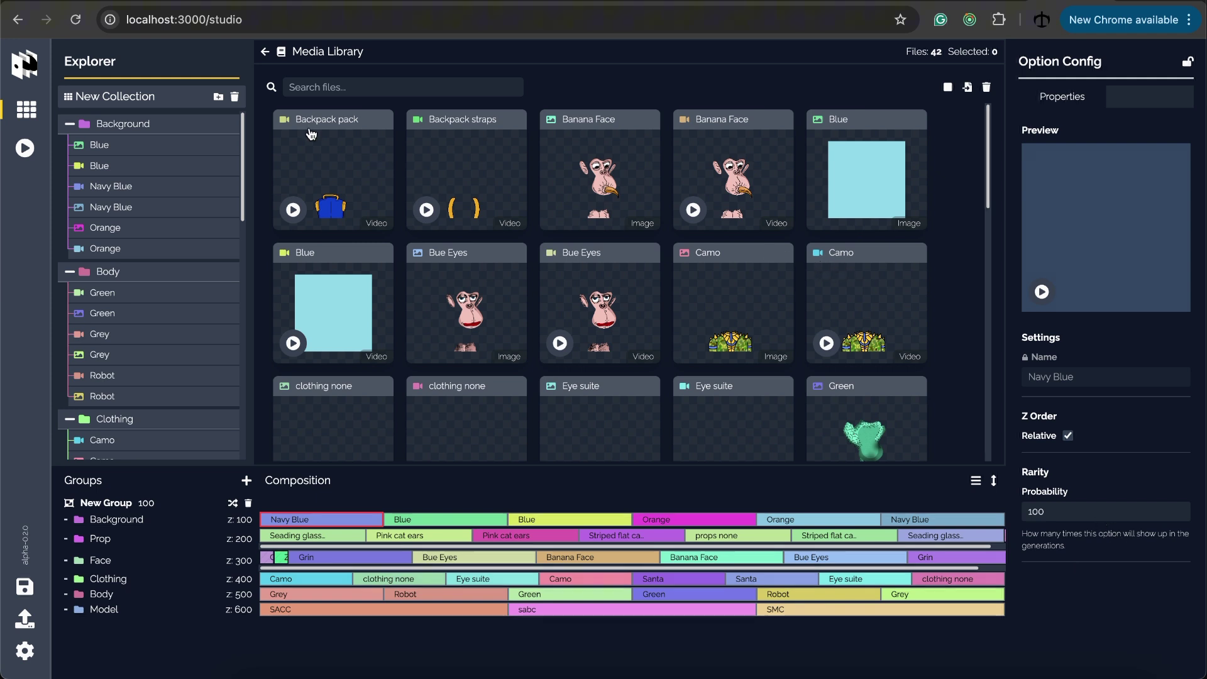
left_click(153, 101)
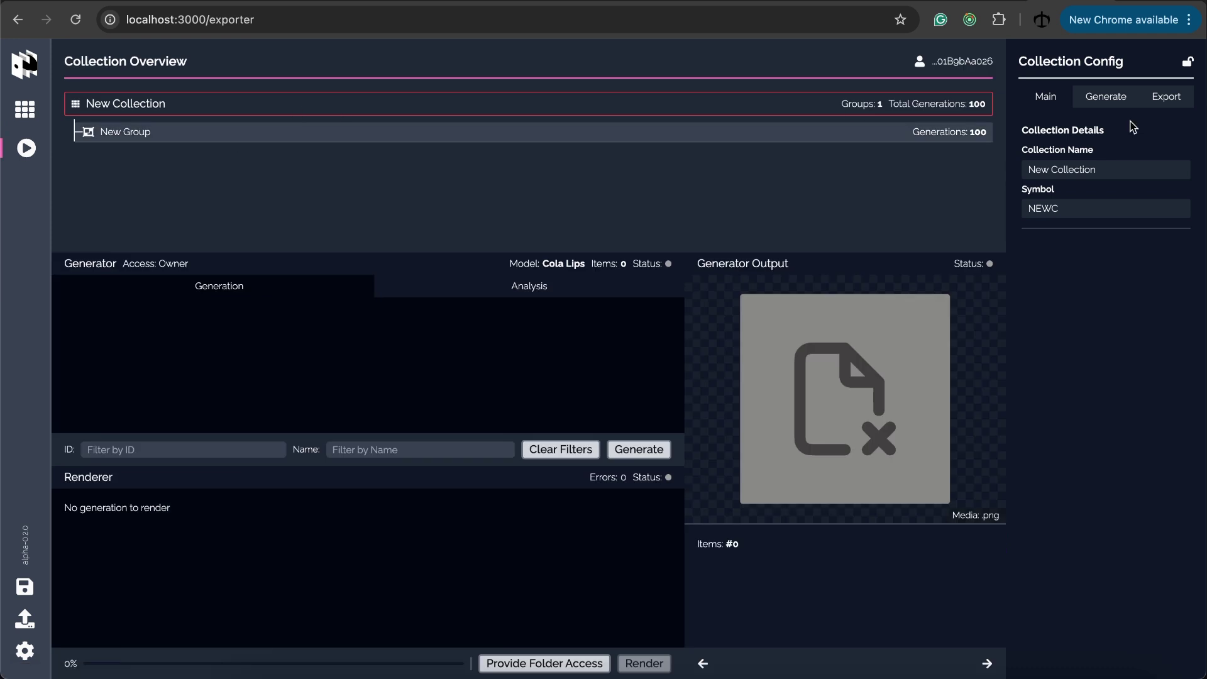
Step: Review the collection's generation and export options, then set the configuration mode to Advanced
left_click(1124, 102)
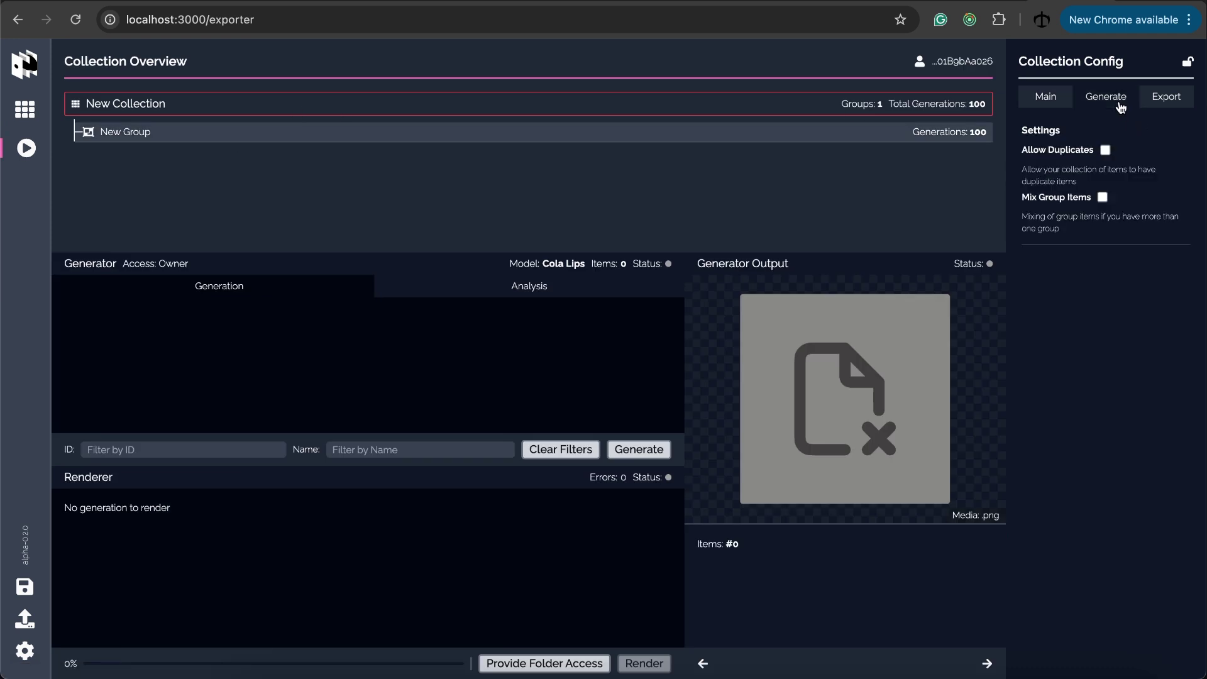
left_click(1158, 101)
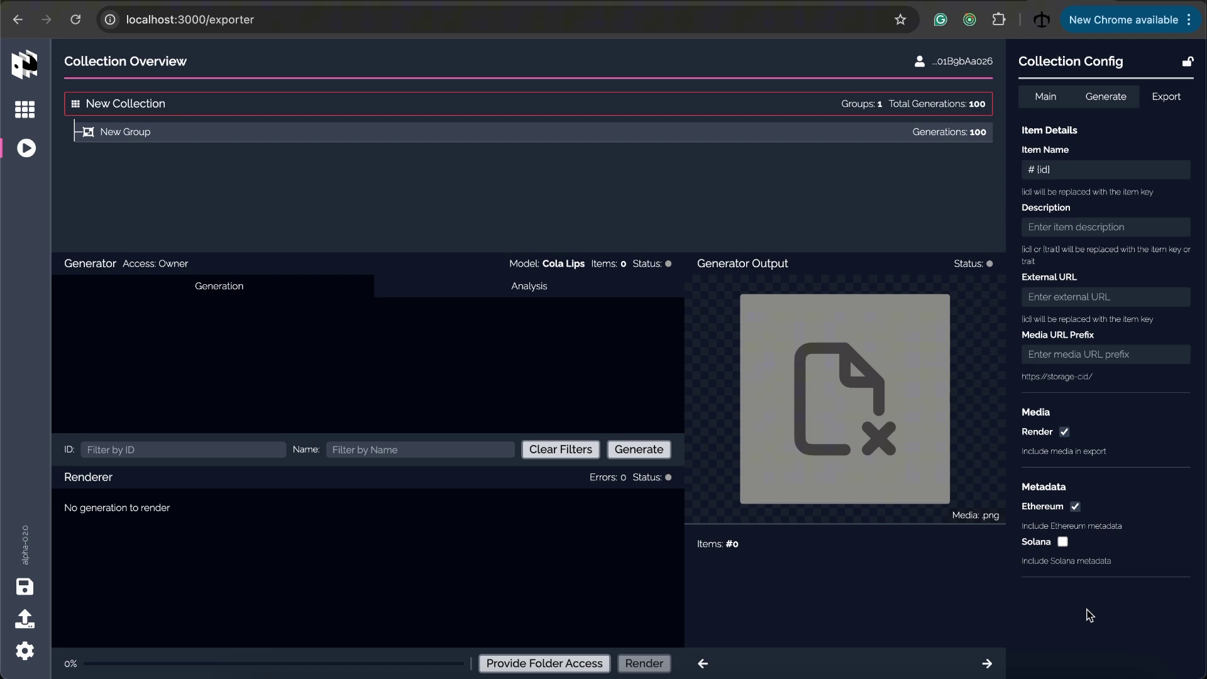
left_click(24, 651)
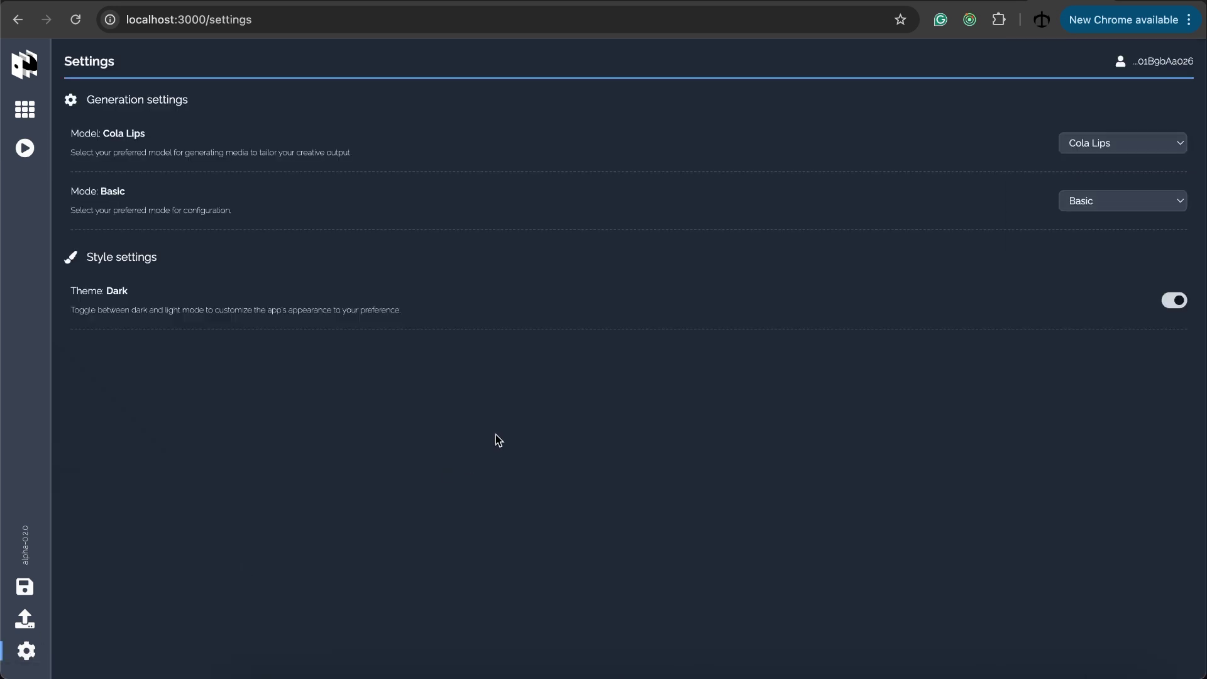
left_click(1116, 202)
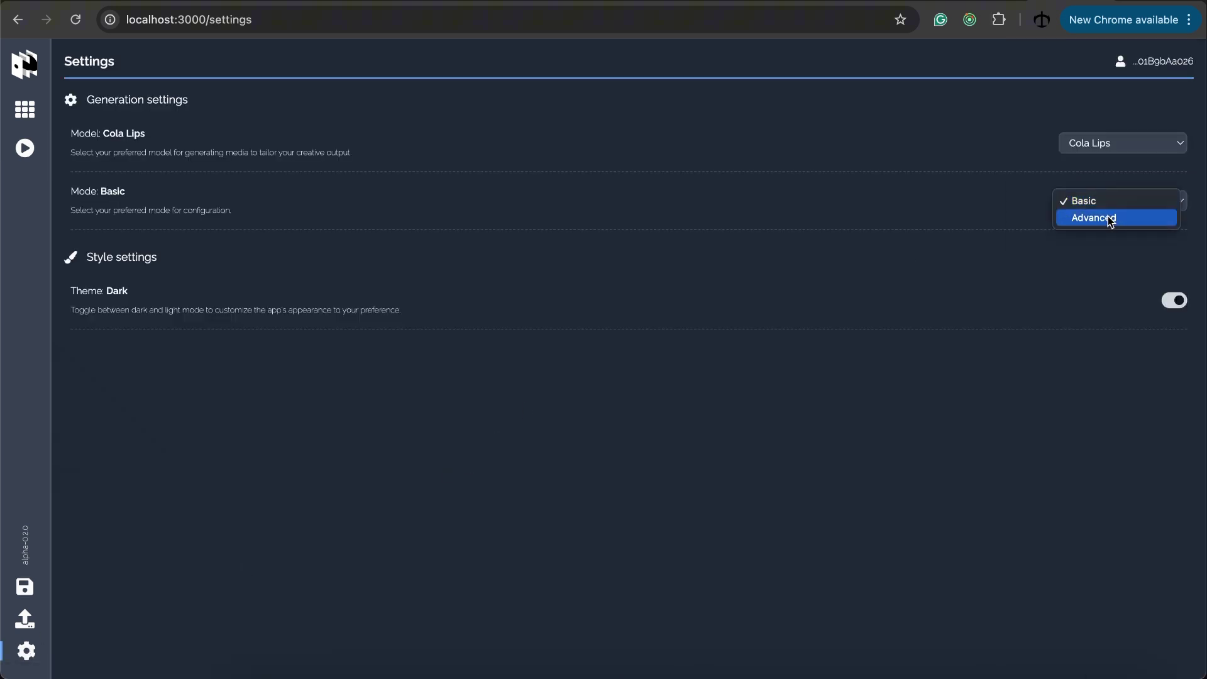
left_click(1110, 220)
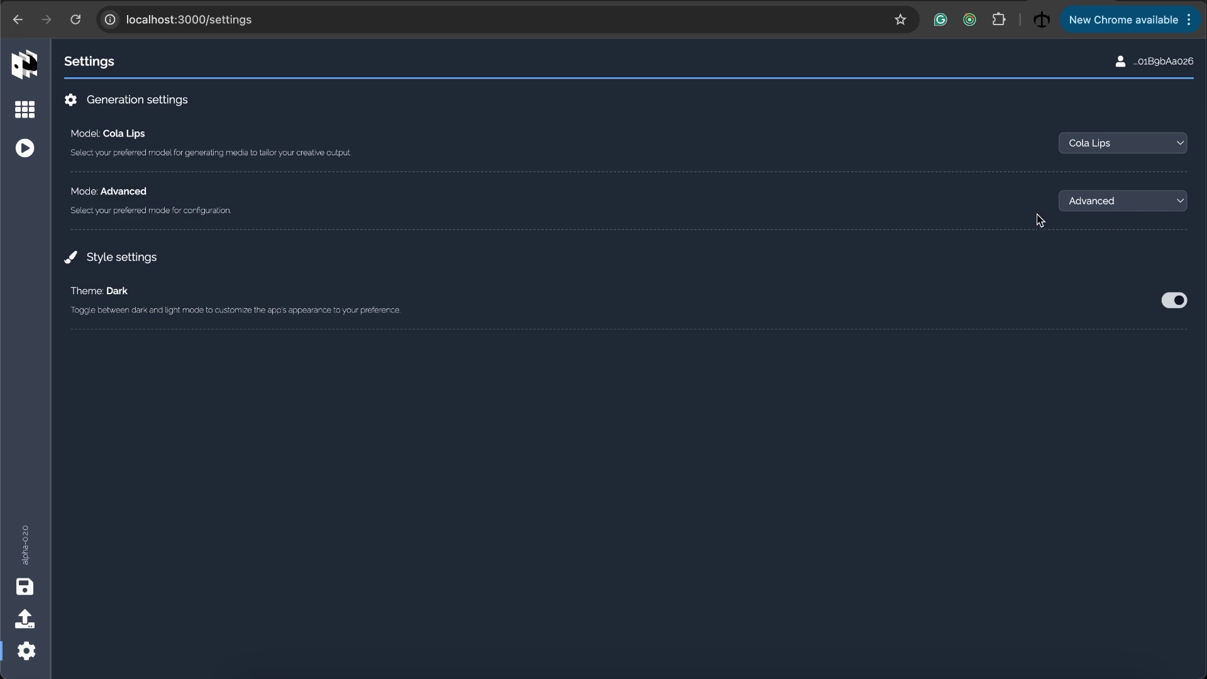
Step: Back on the collection overview, check the Export options now available in Advanced mode
left_click(22, 139)
left_click(25, 148)
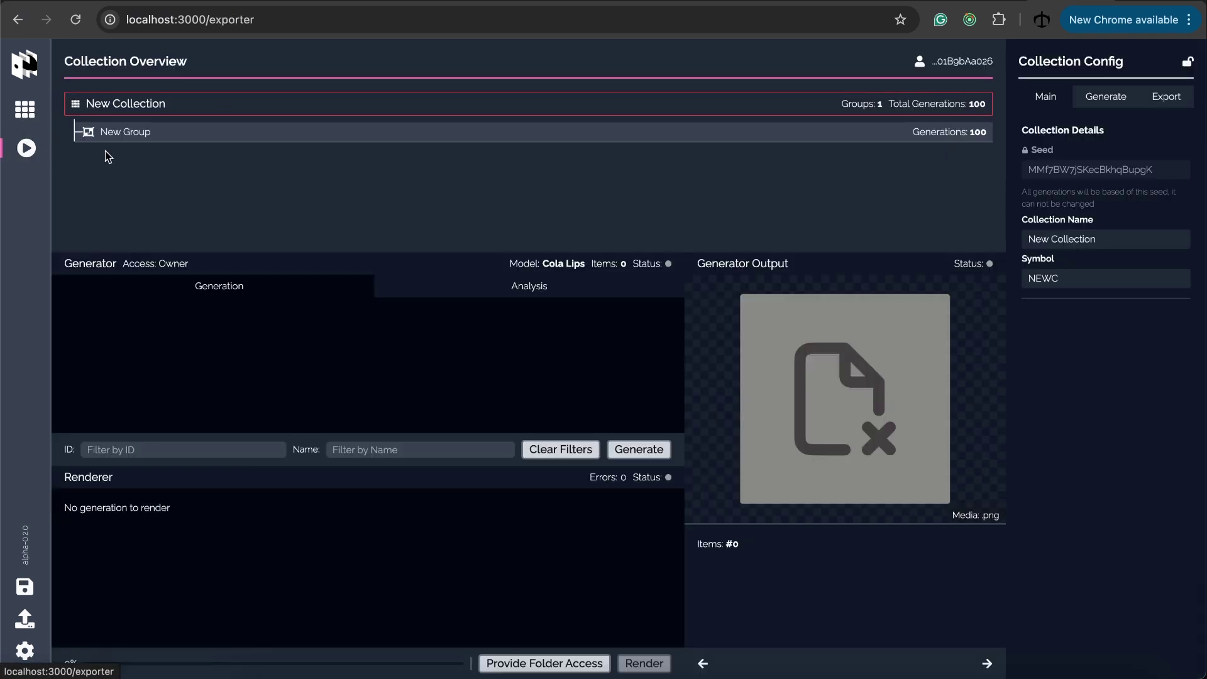
left_click(1152, 98)
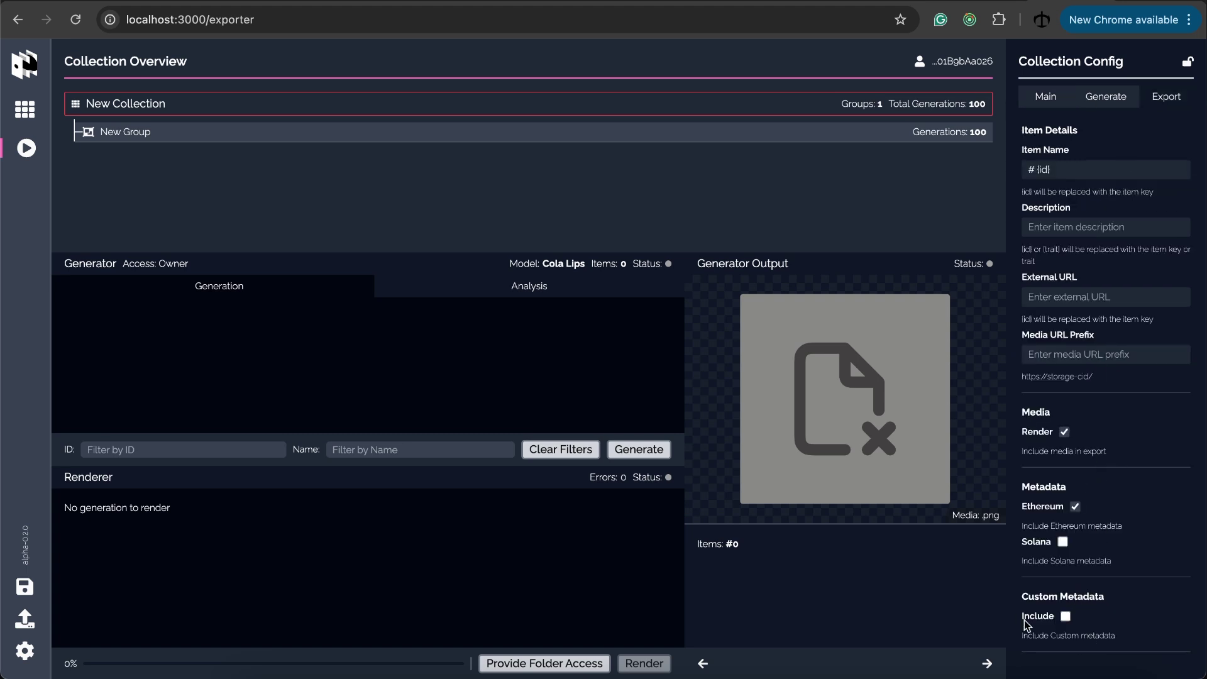
Step: Show the Grin face option's rules and properties: position 0, 0, scale 1, rarity 100
left_click(25, 110)
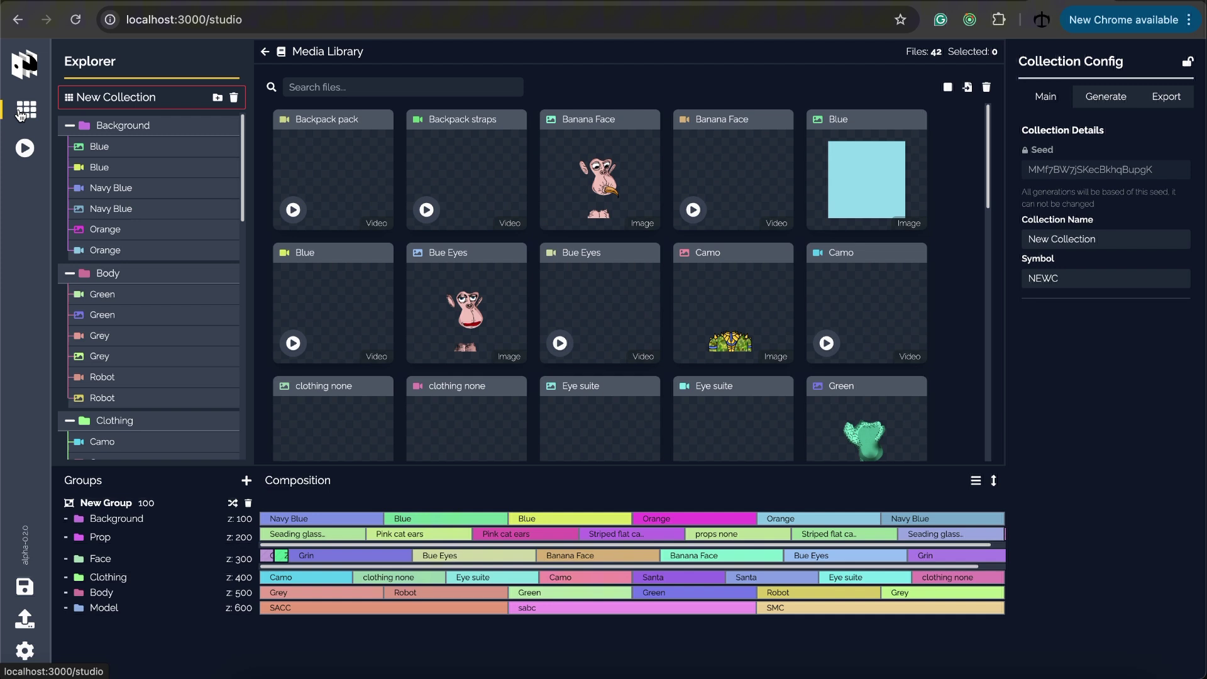
left_click(142, 520)
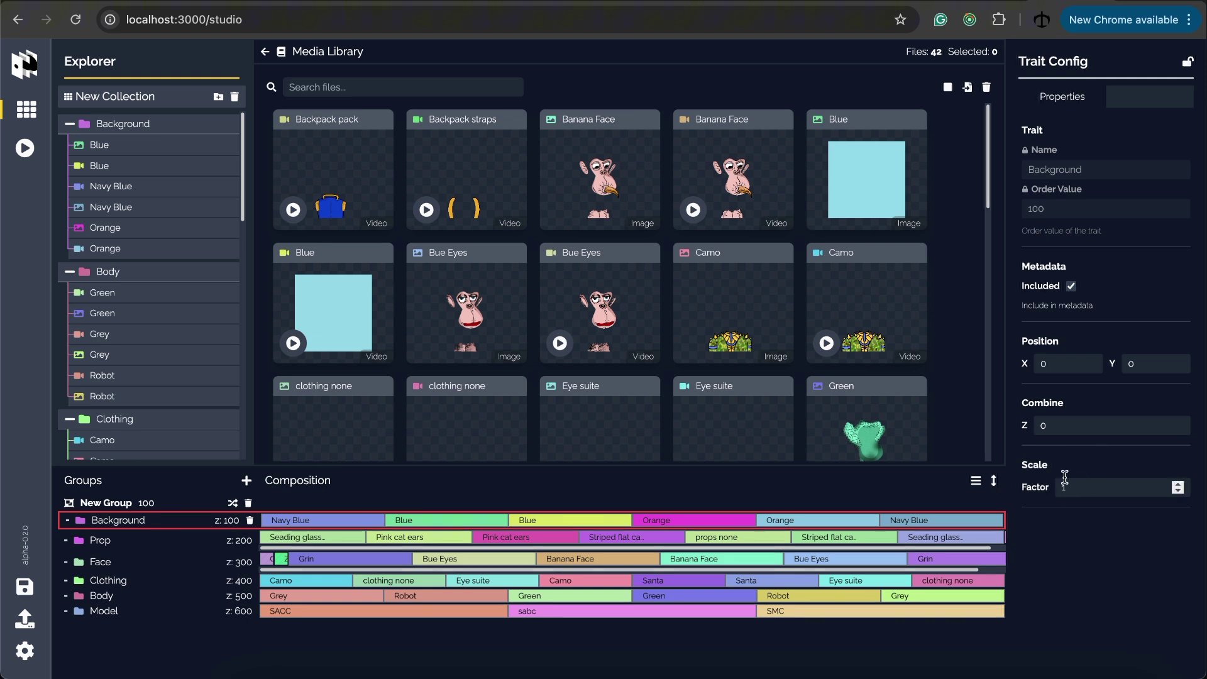
left_click(333, 558)
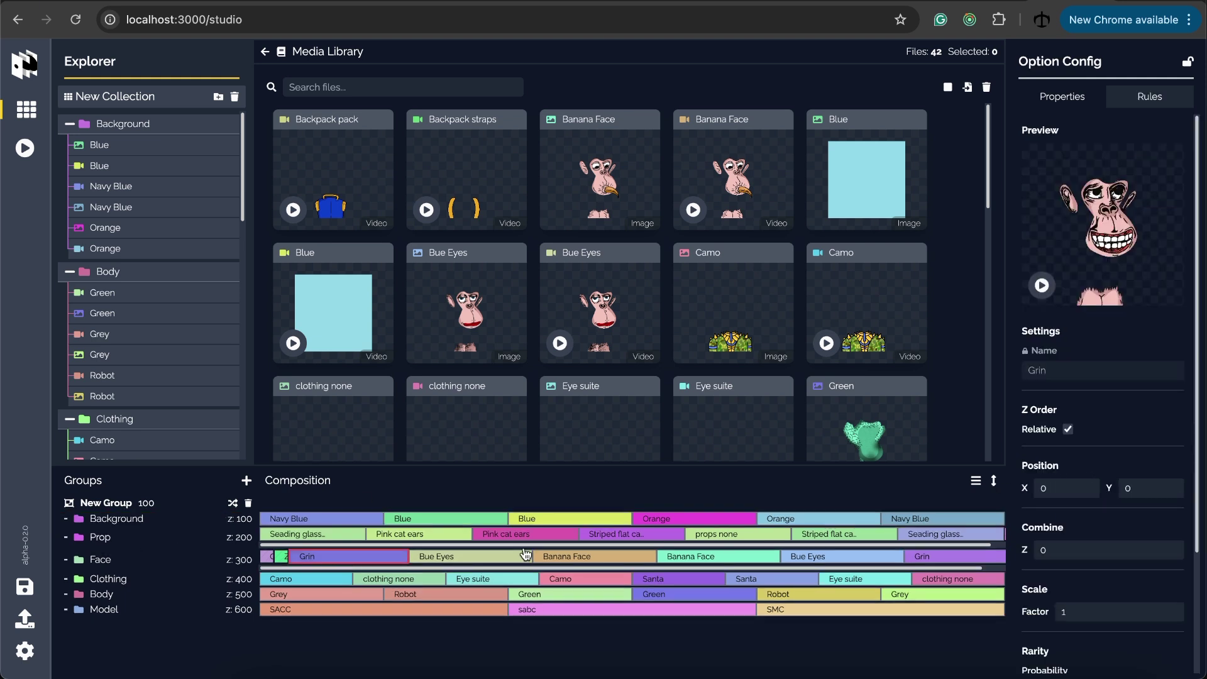
left_click(1138, 102)
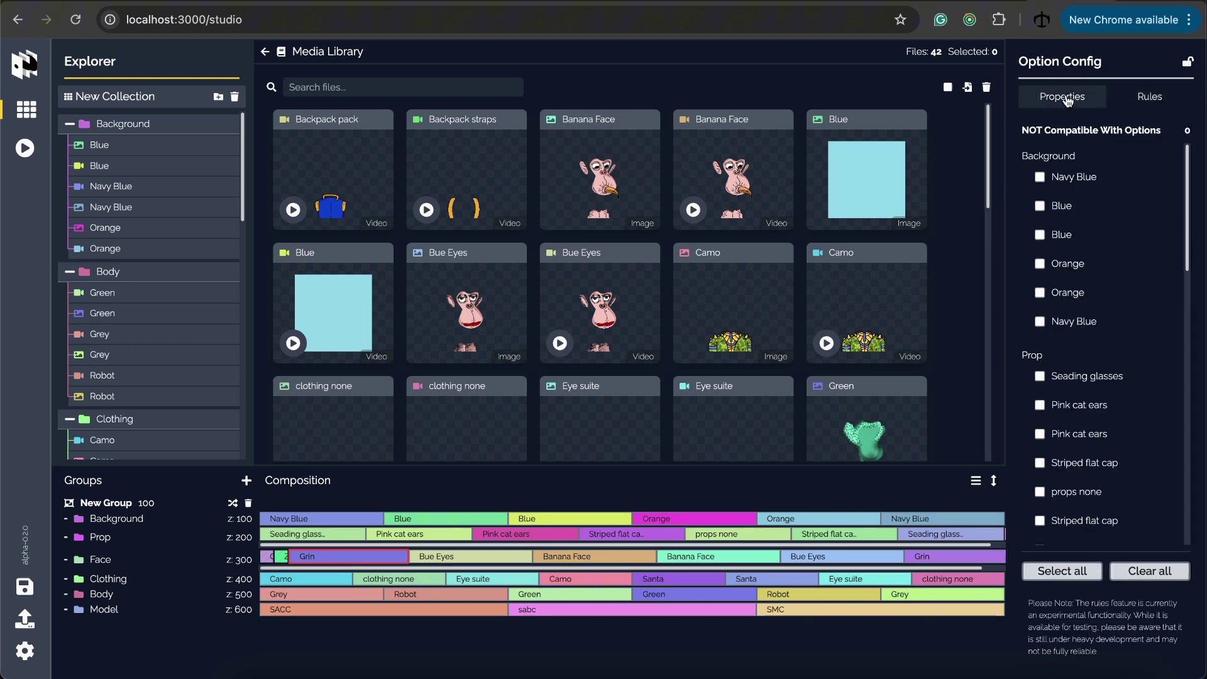
left_click(1068, 100)
scroll(1079, 340, "down", 2)
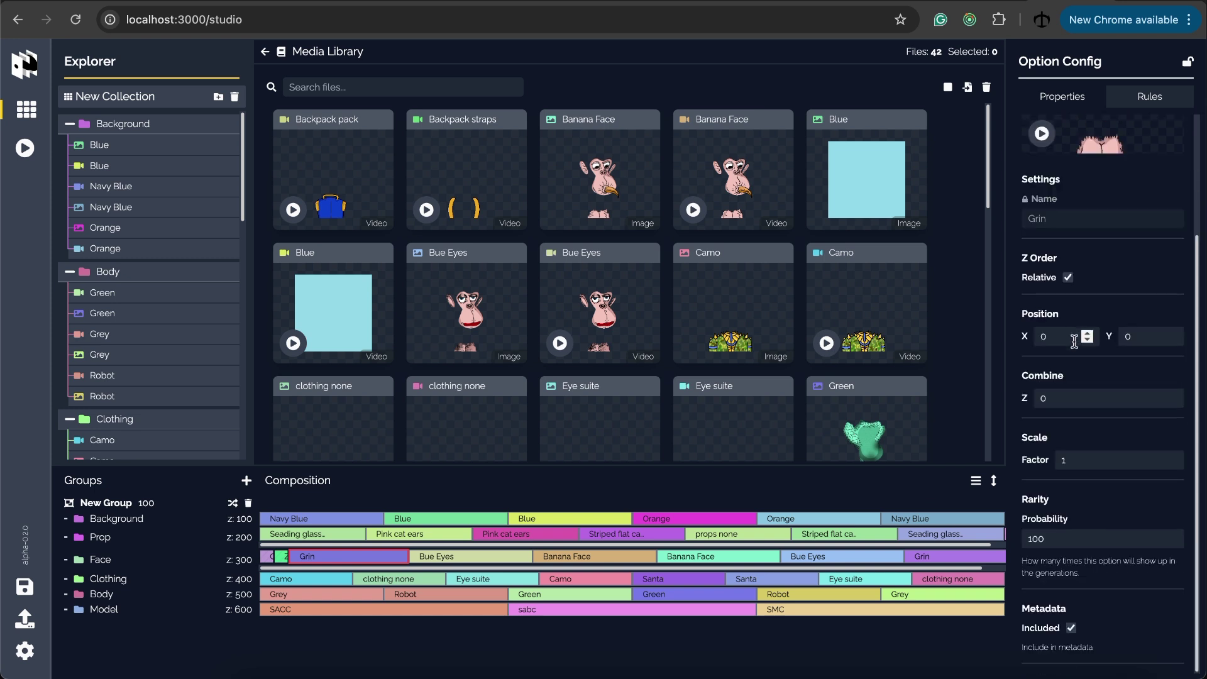
scroll(1078, 438, "down", 1)
scroll(1077, 433, "up", 4)
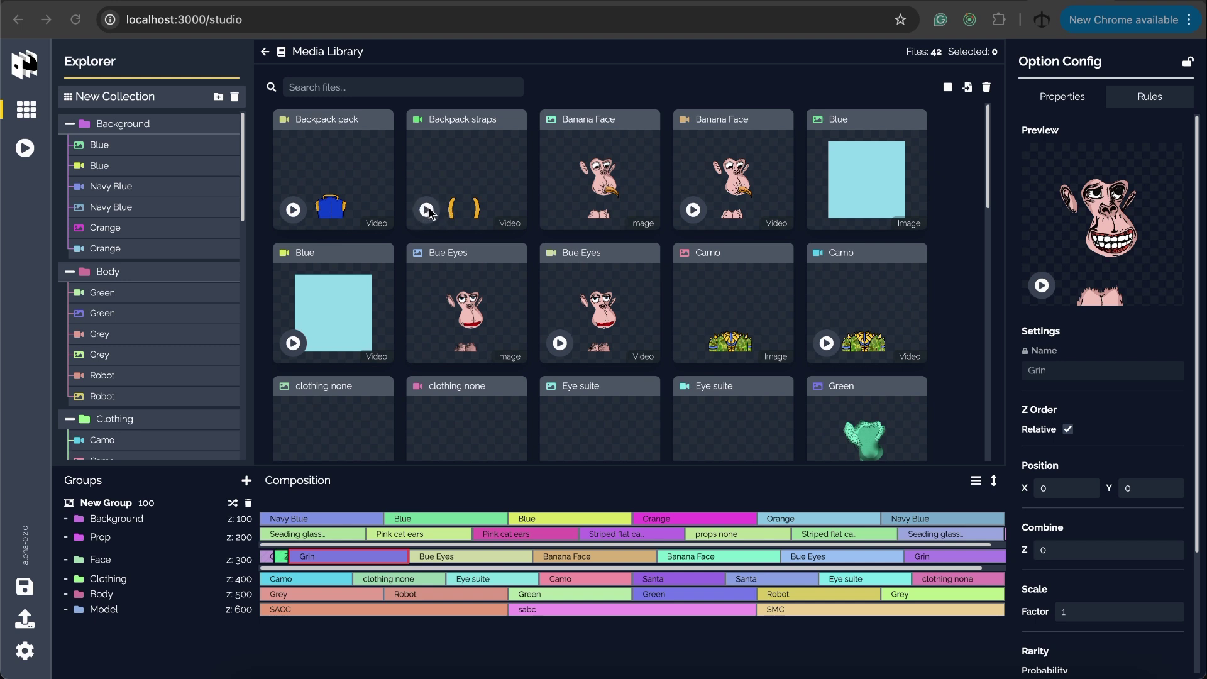
Step: Reload the studio and accept the terms to enter it
left_click(72, 19)
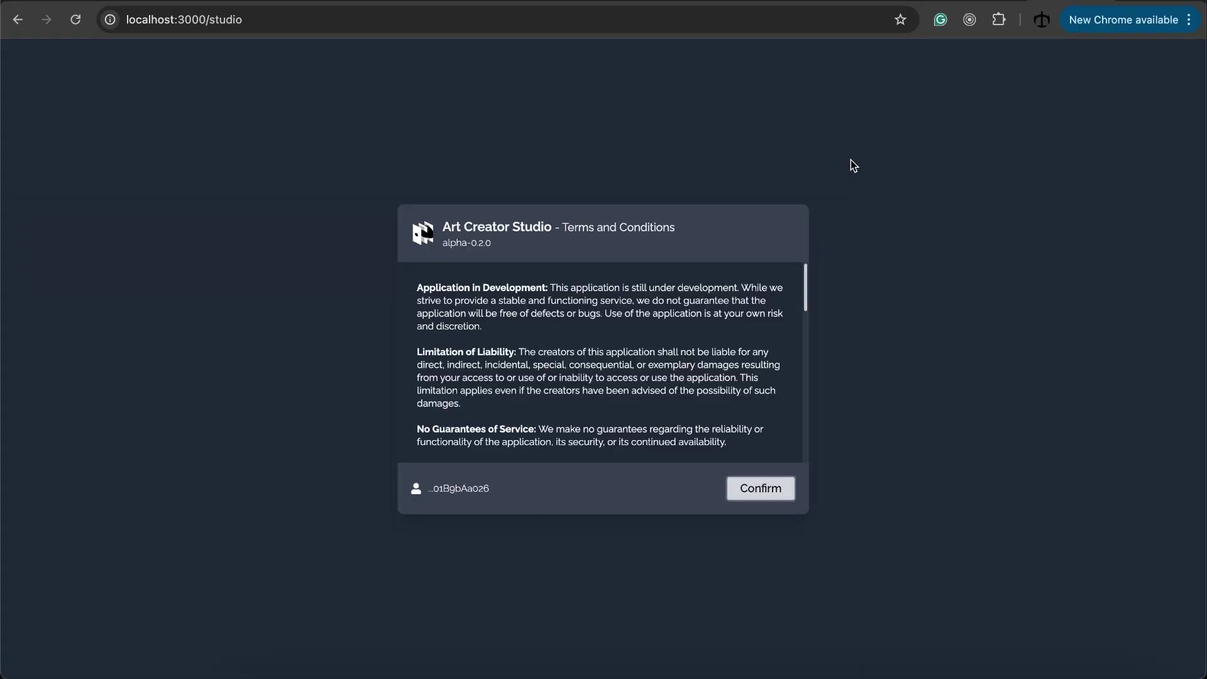
scroll(623, 329, "down", 10)
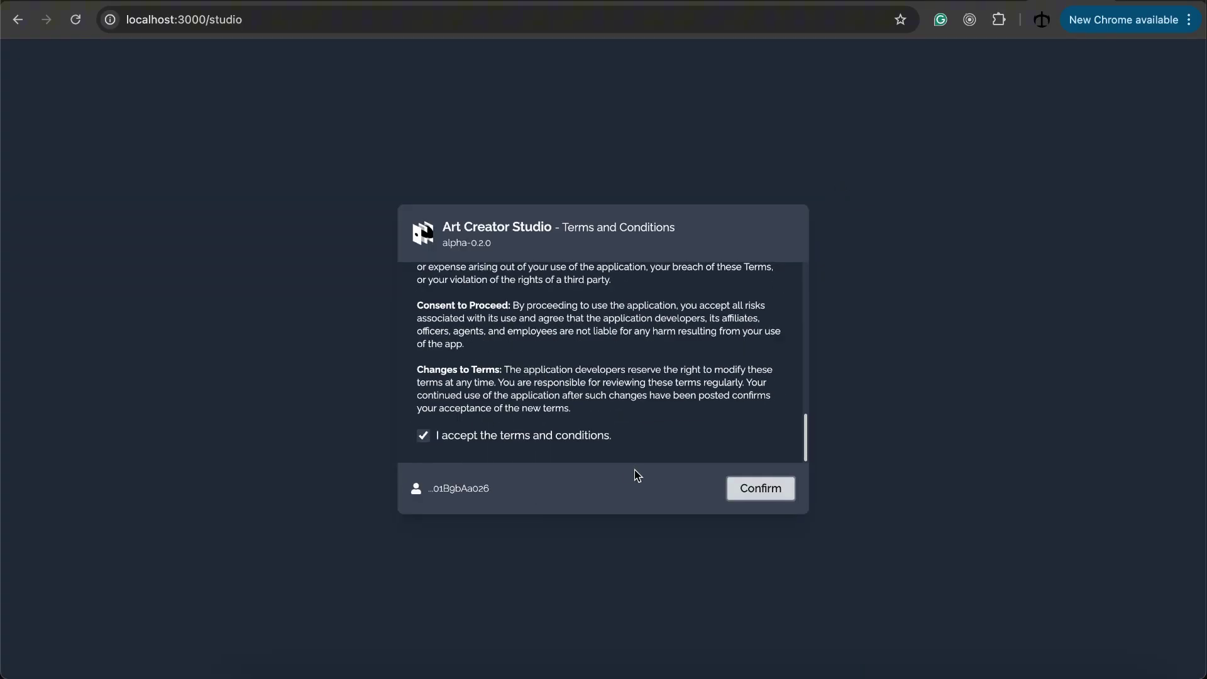
left_click(744, 488)
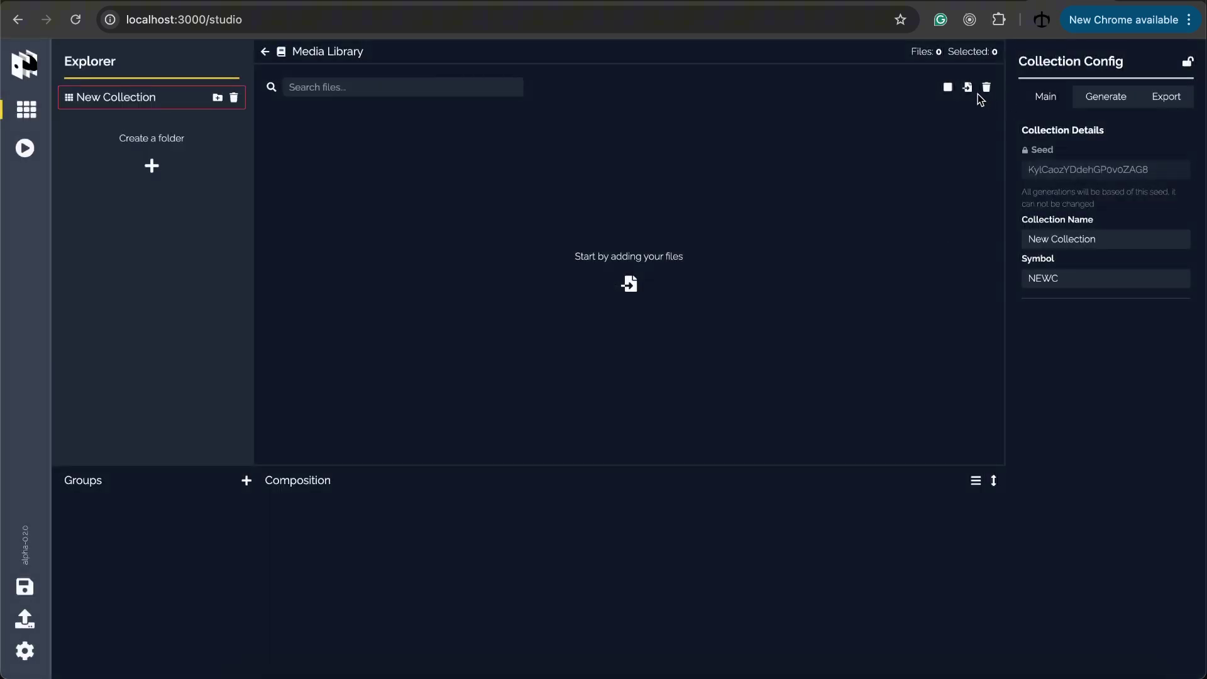
Step: Choose the Desktop's data video folder as the media import source
left_click(968, 88)
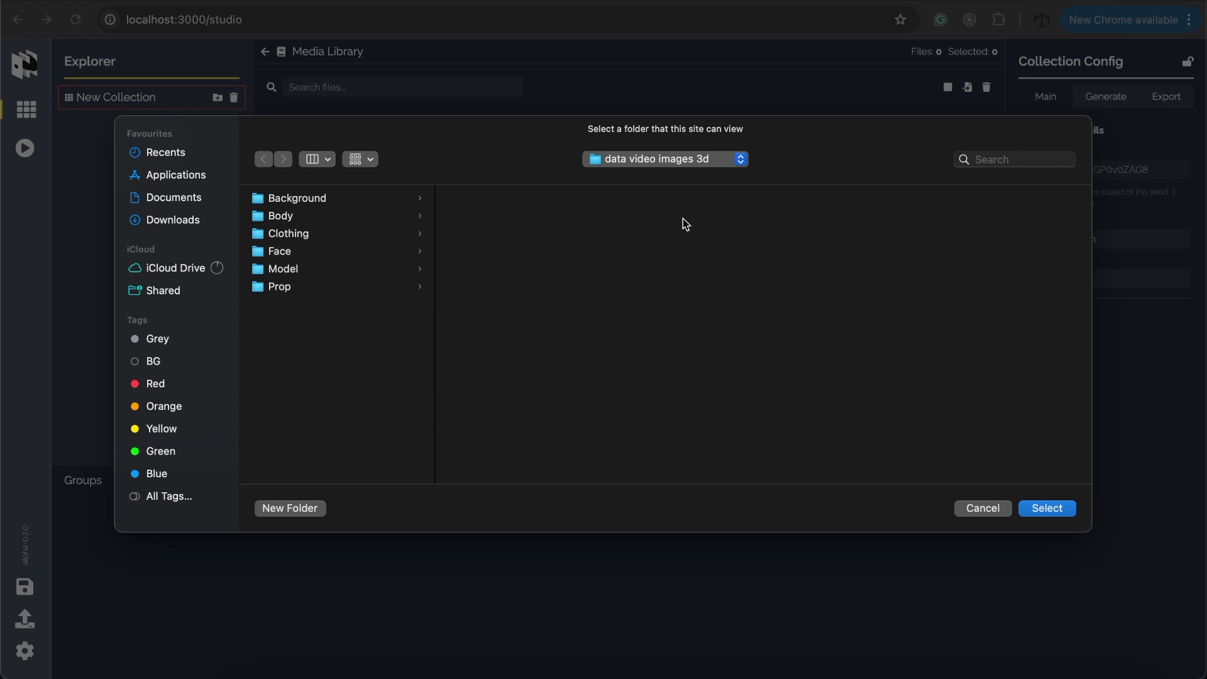
left_click(645, 162)
left_click(645, 162)
left_click(644, 161)
left_click(630, 179)
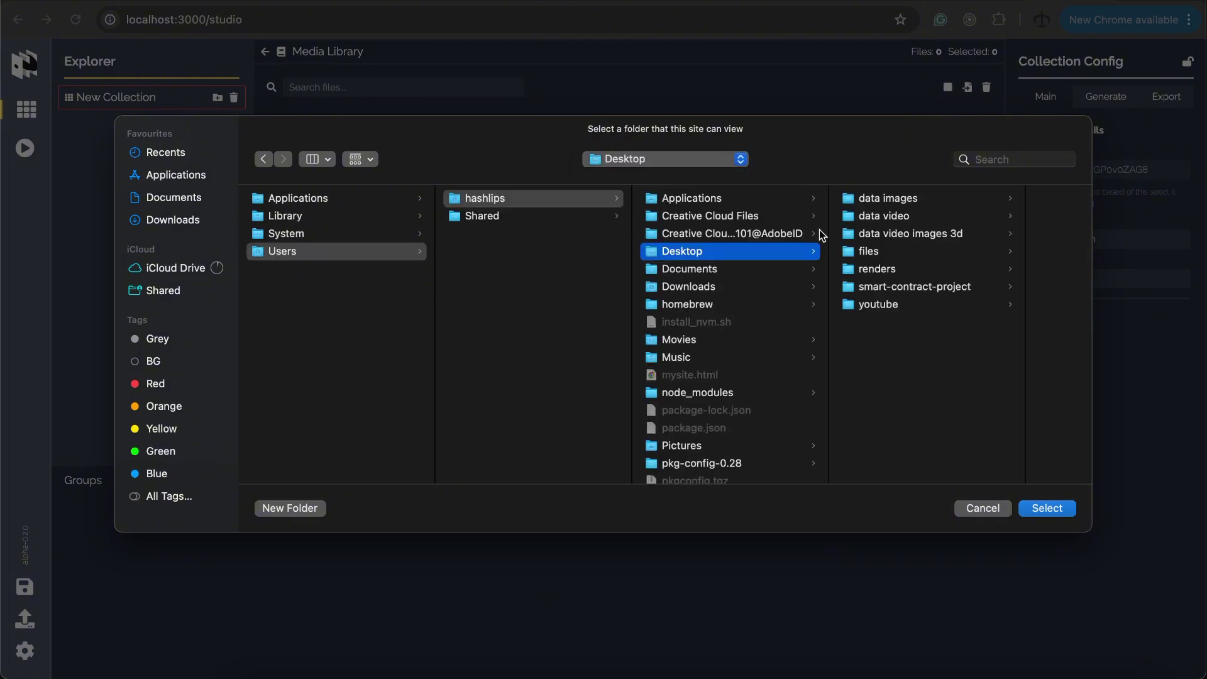
left_click(900, 217)
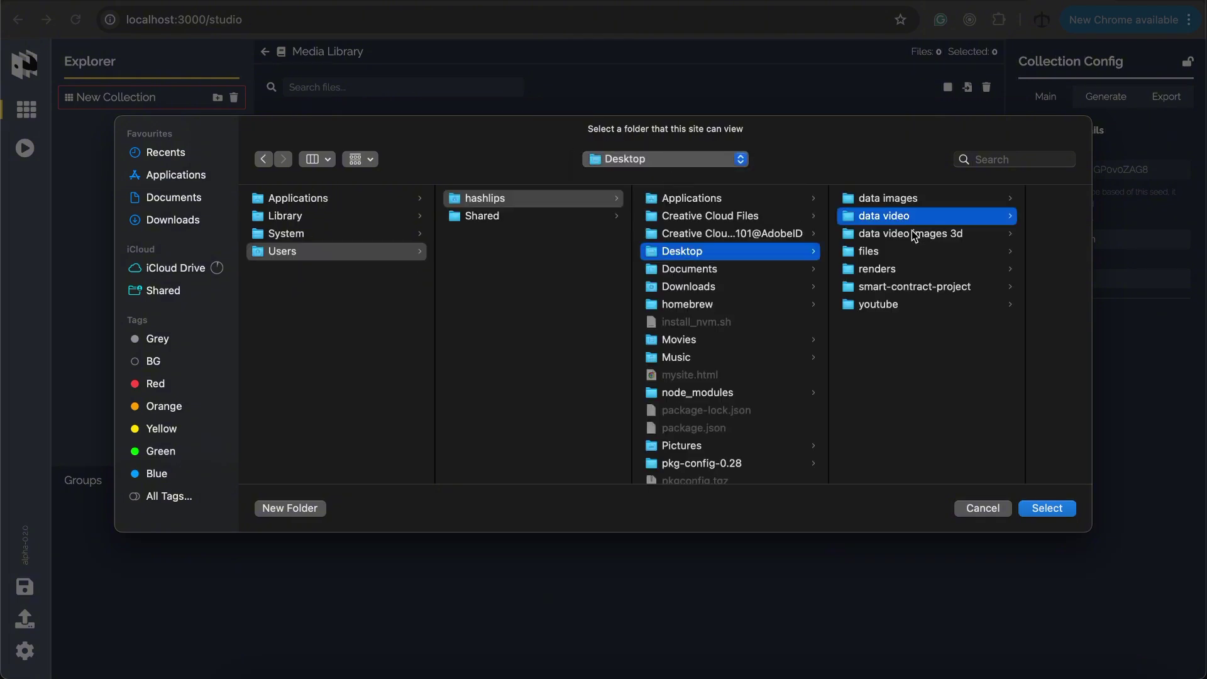
Step: Load the 21 data video files, add New Group, and move Body beneath Background
left_click(1046, 507)
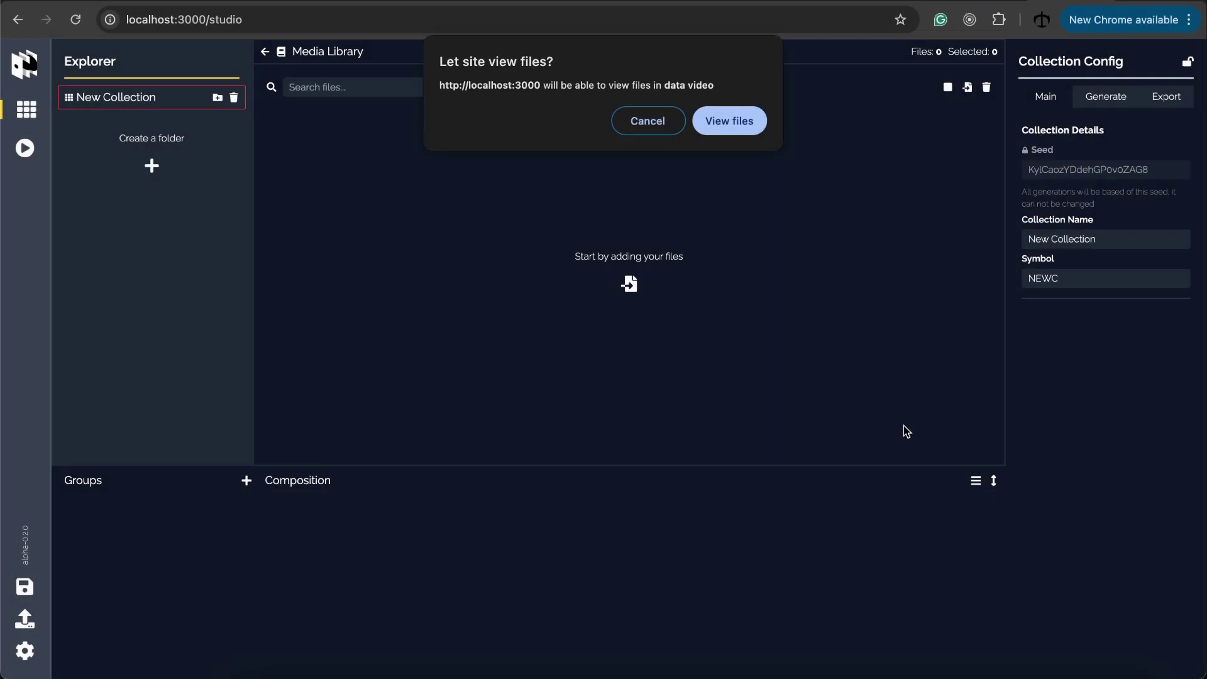
left_click(722, 121)
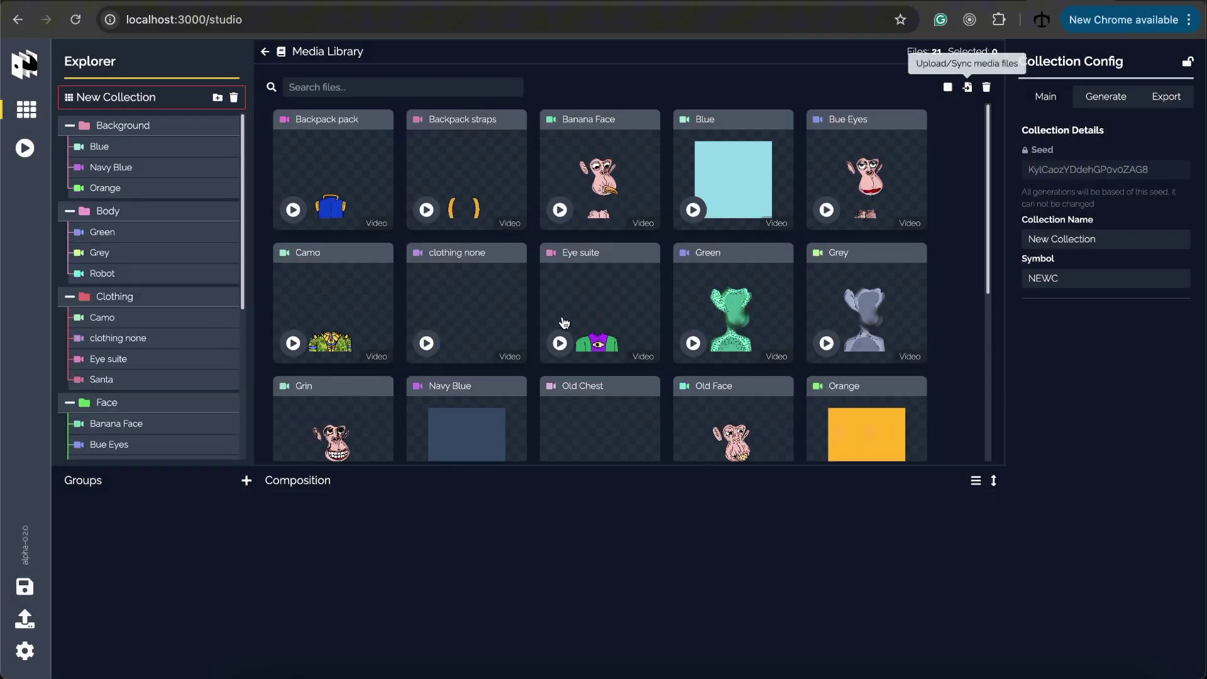
left_click(244, 481)
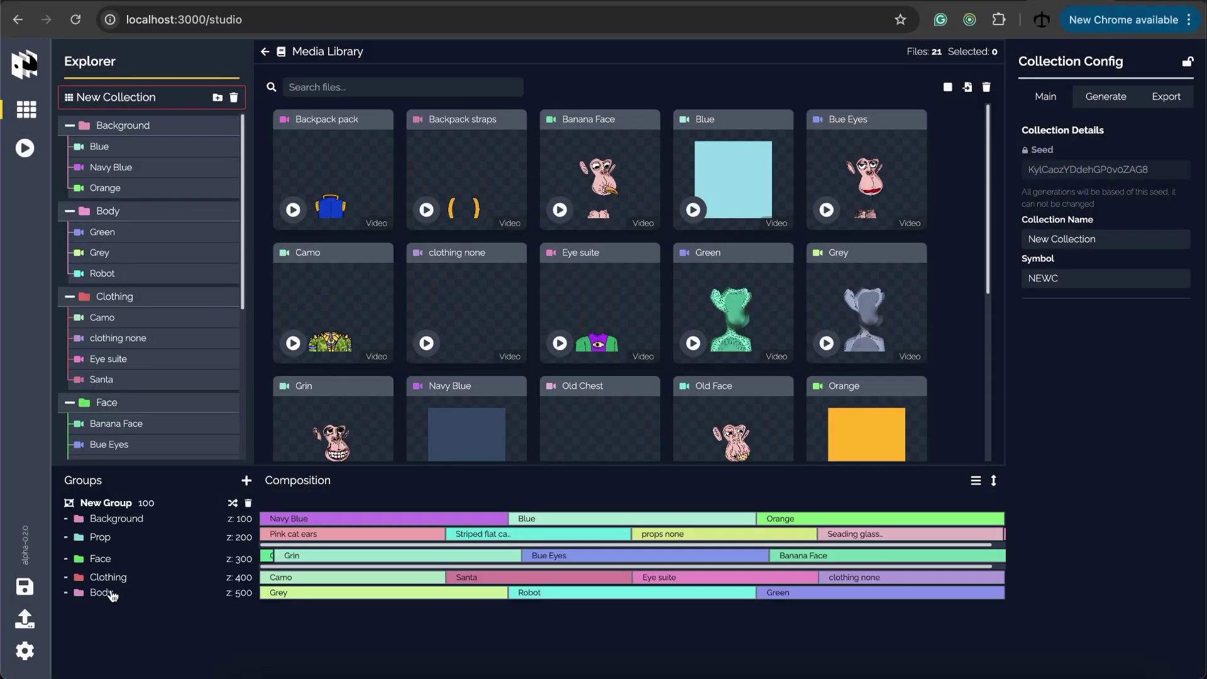
mouse_move(111, 591)
left_mouse_down()
mouse_move(116, 545)
mouse_move(115, 580)
left_mouse_up()
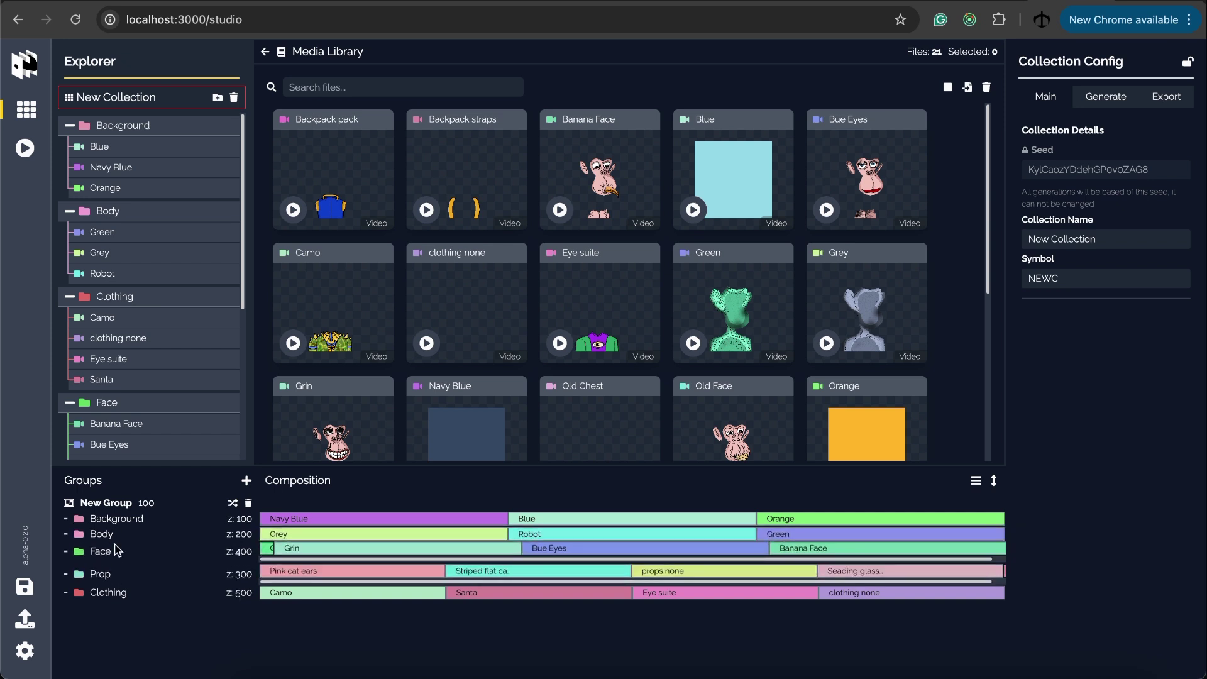
left_click(133, 506)
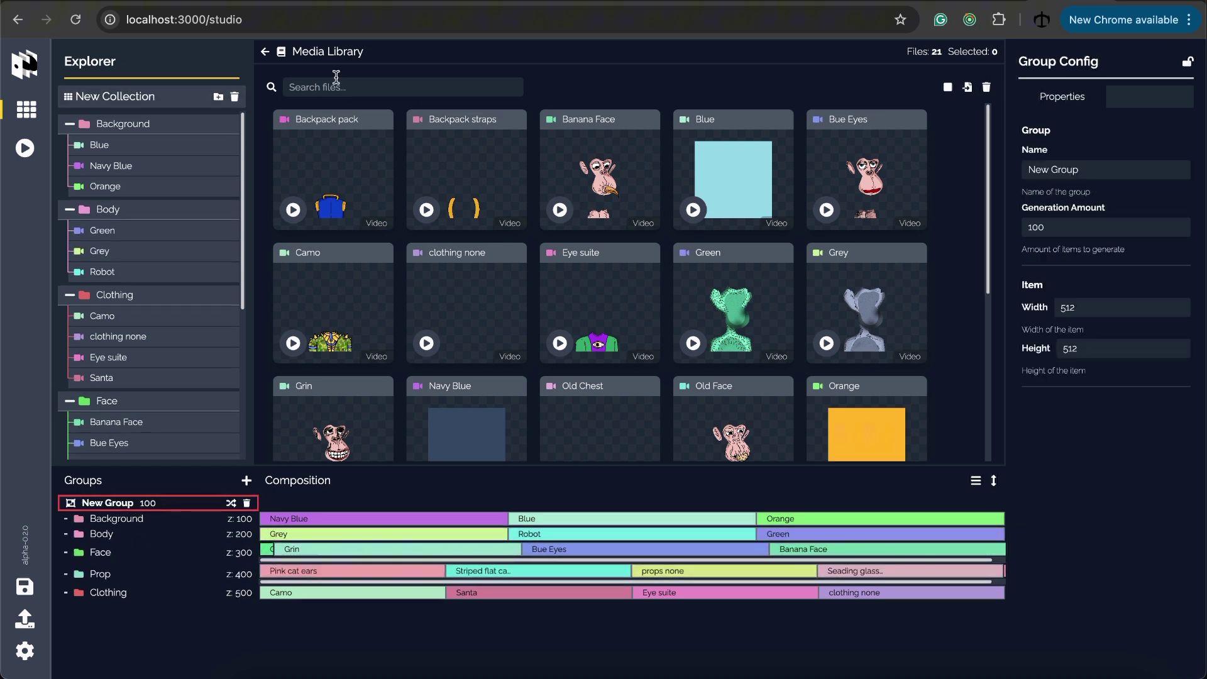
Step: Flatten the New Group preview to a front-facing composite and refresh it twice for new combinations
left_click(265, 53)
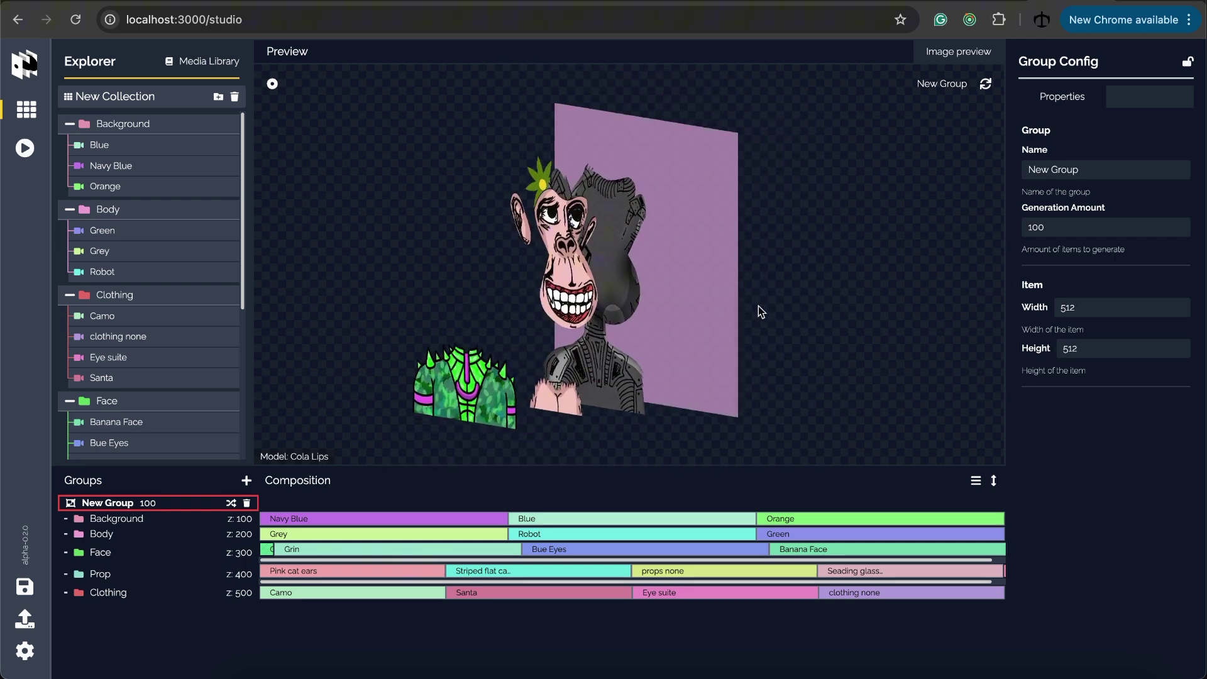
left_click(273, 85)
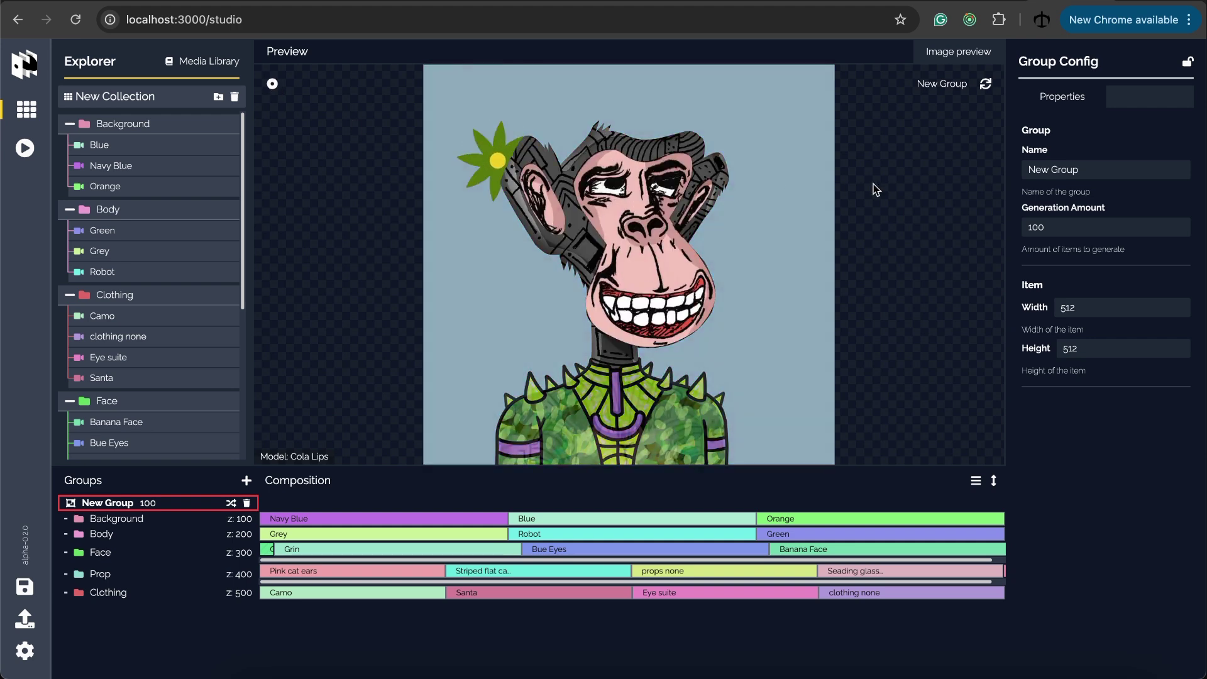
left_click(986, 84)
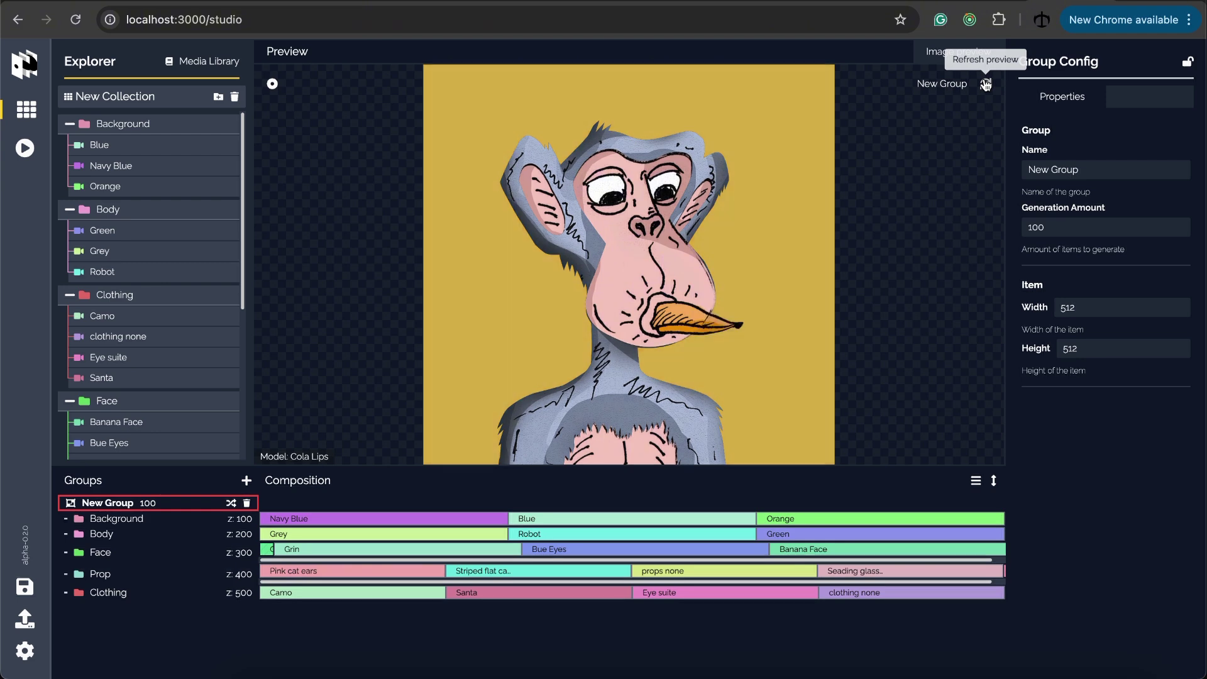
left_click(986, 84)
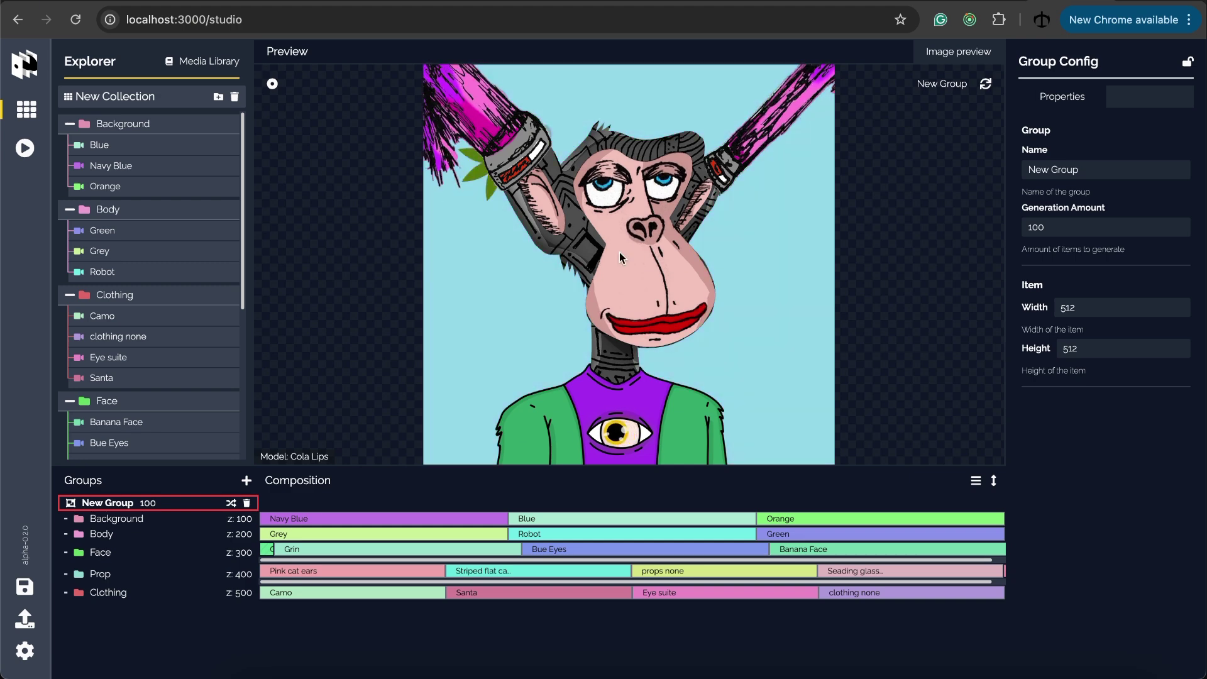
Step: Generate the collection, sign the MetaMask request, and play the first webm output
left_click(28, 149)
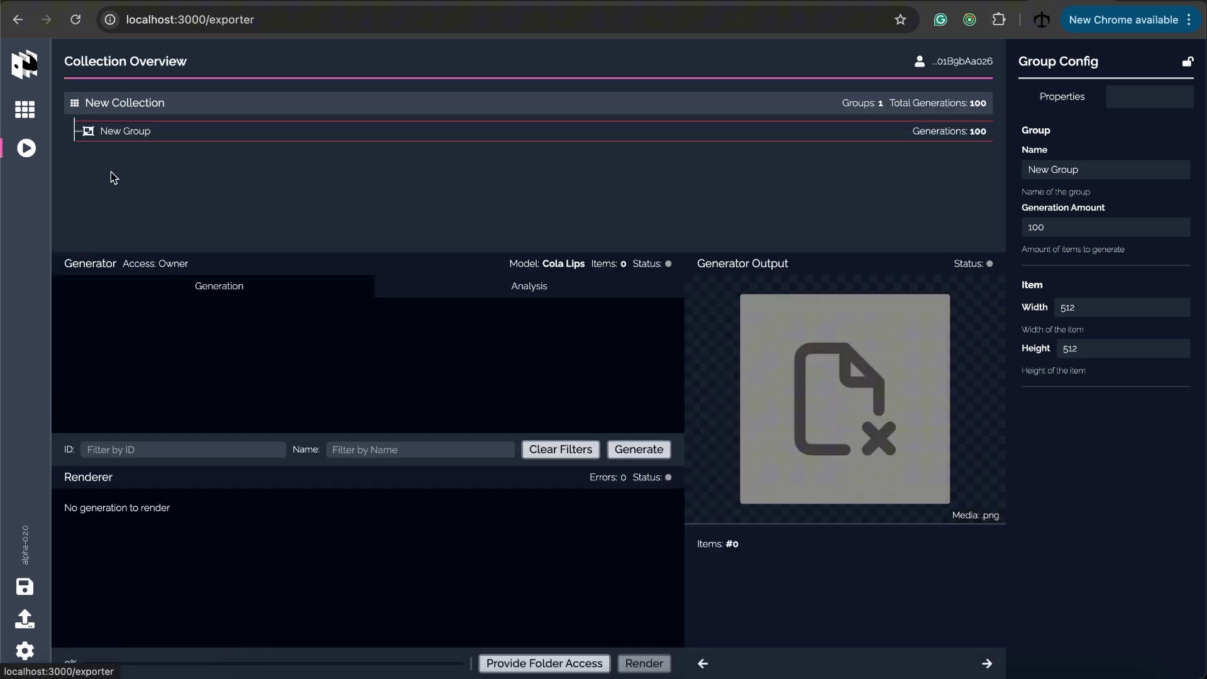
left_click(640, 450)
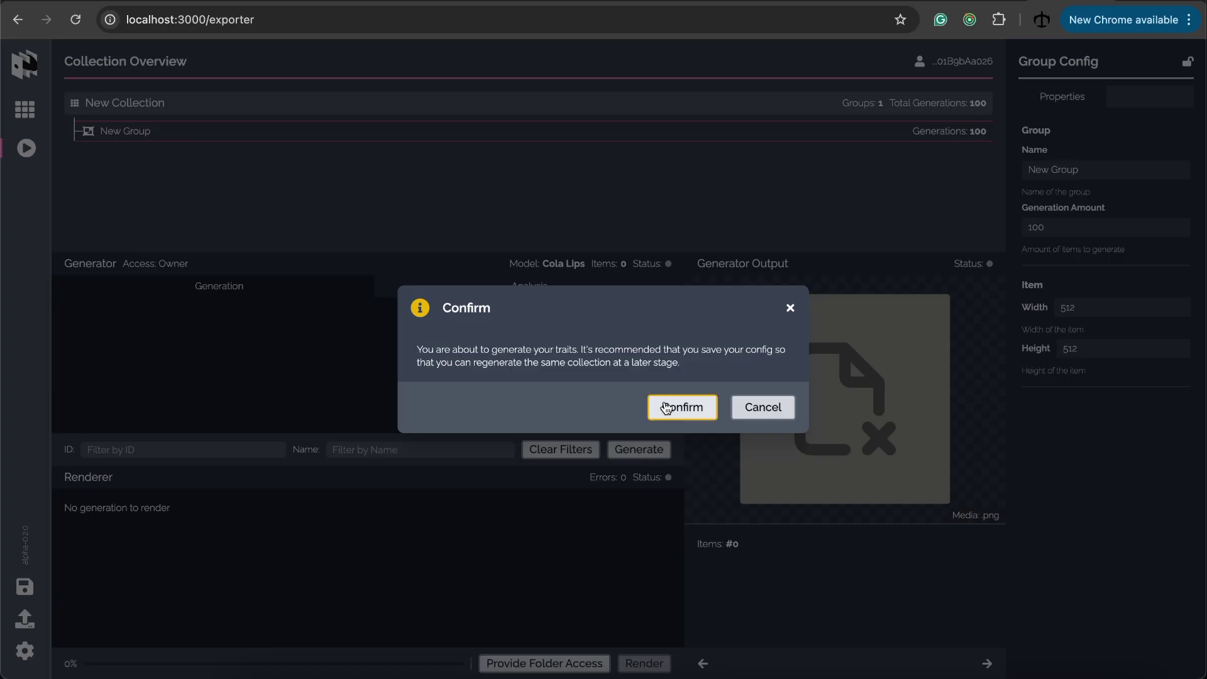
left_click(680, 407)
left_click(1131, 436)
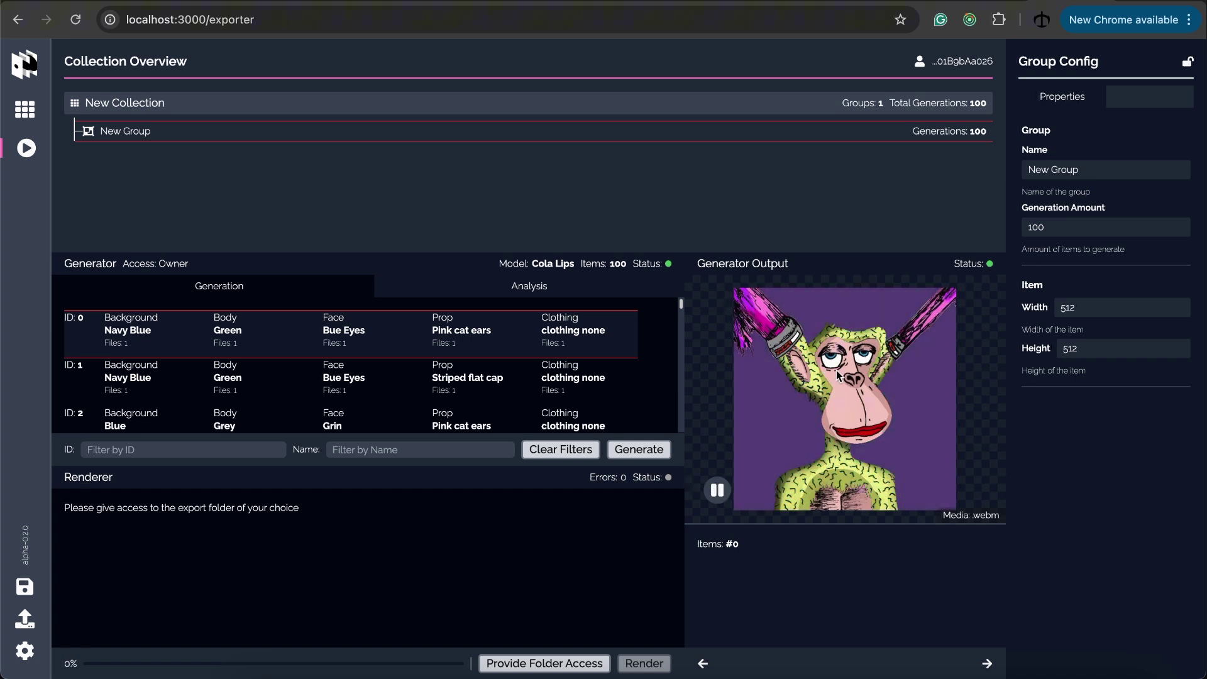
left_click(716, 490)
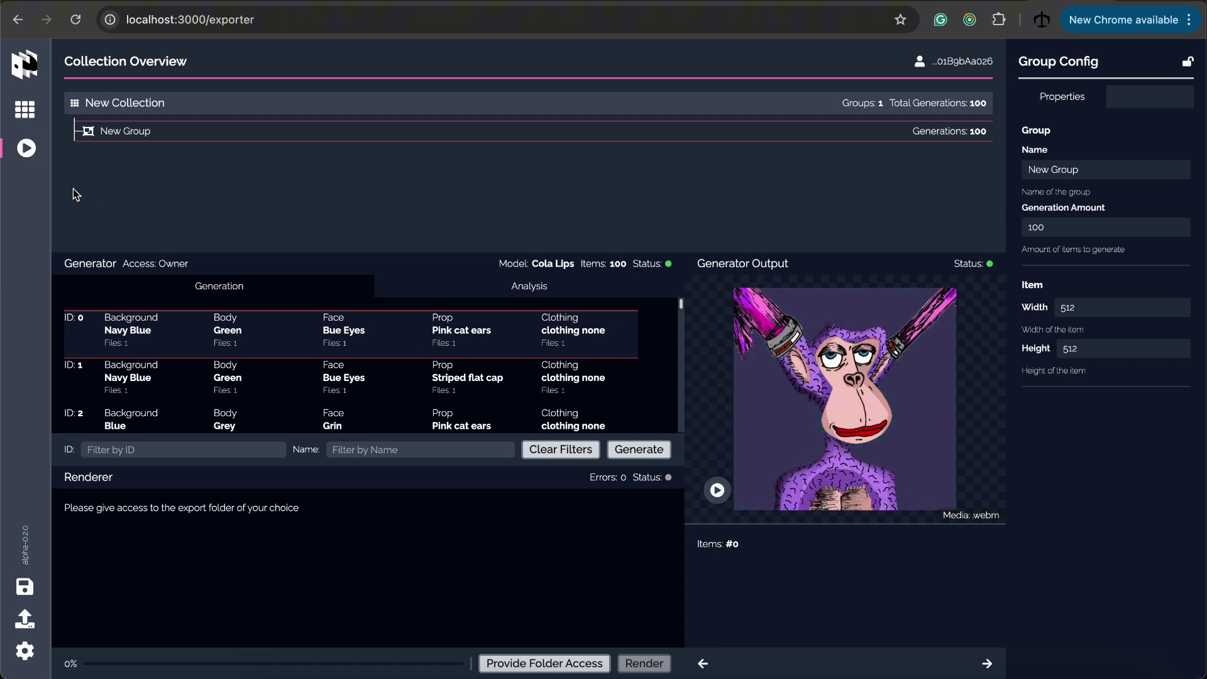
left_click(22, 117)
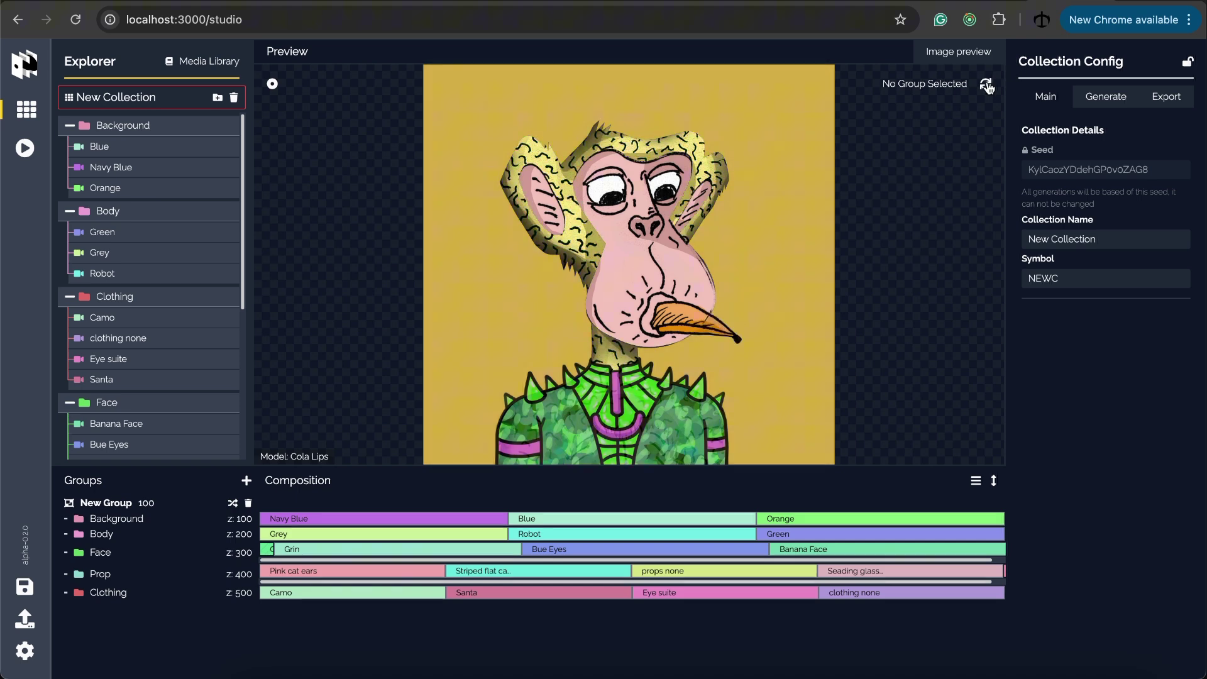
Step: Refresh the New Group preview for a new ape combination, then reopen the collection exporter
left_click(985, 86)
left_click(134, 503)
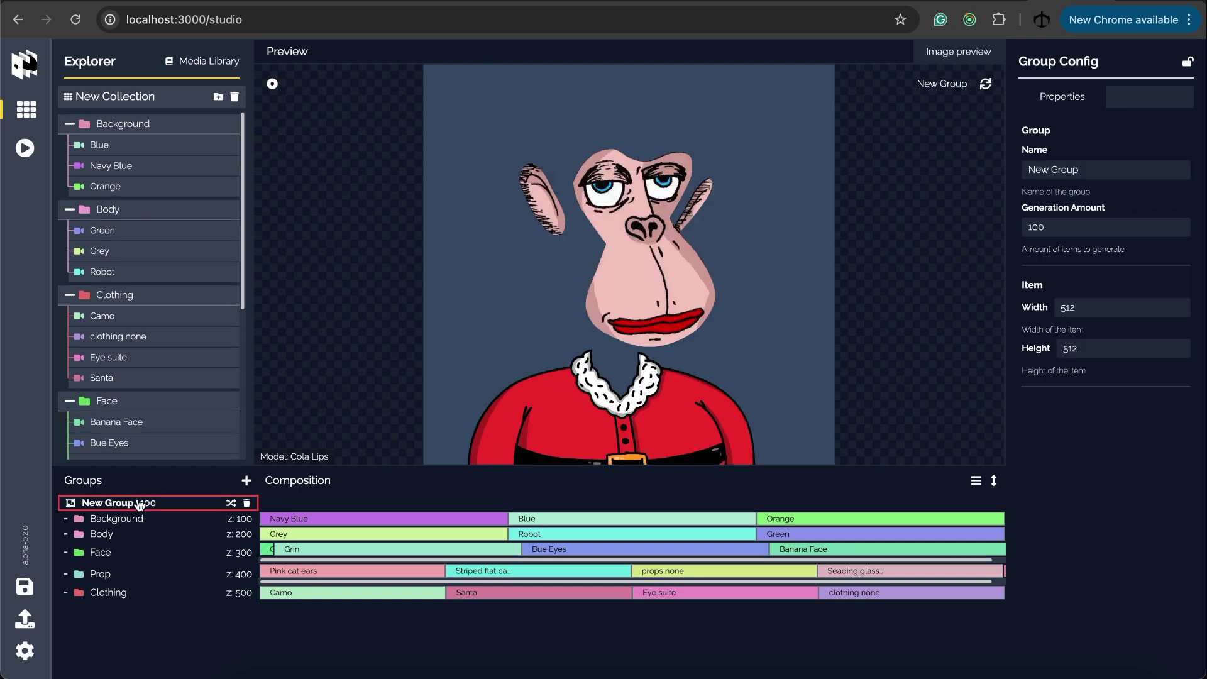
left_click(984, 86)
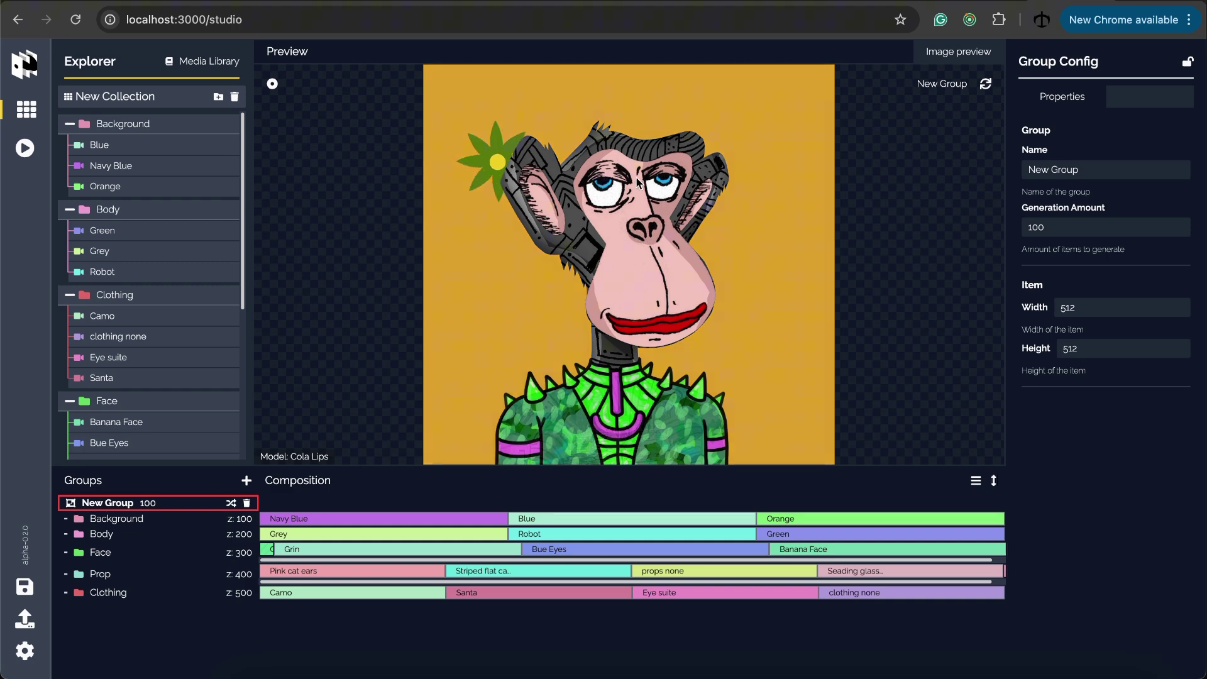
left_click(25, 148)
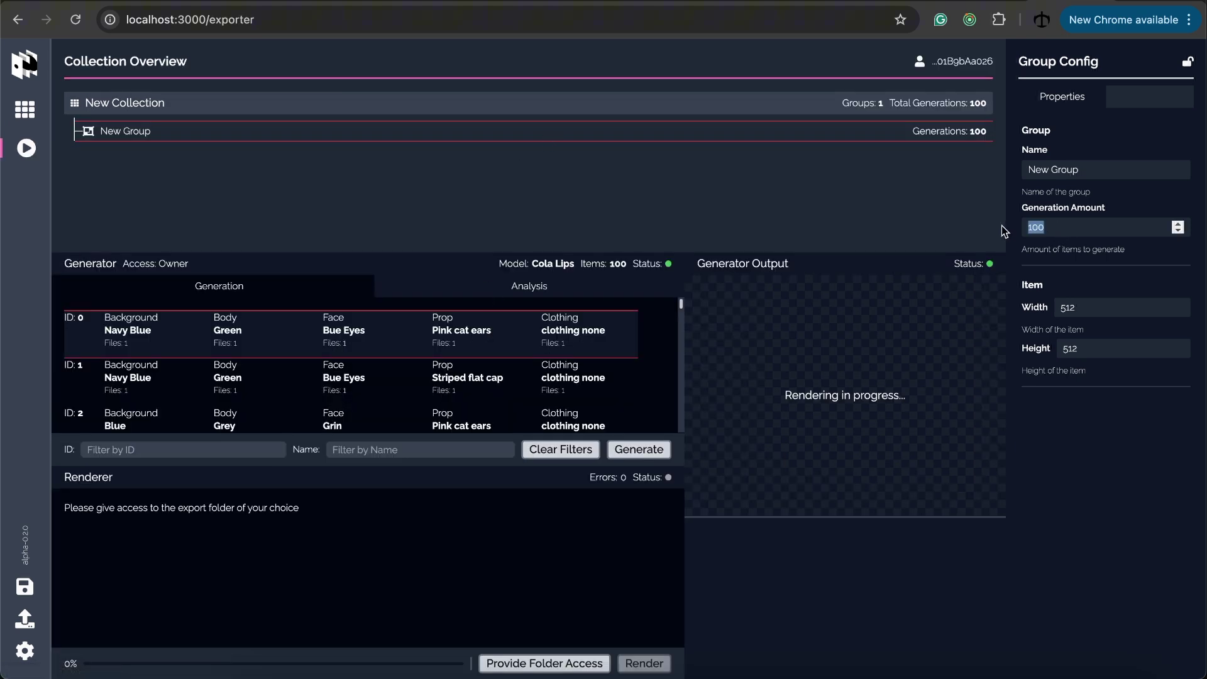
Step: Generate a 3-item collection, confirming the traits and signing the request
type("3")
left_click(633, 454)
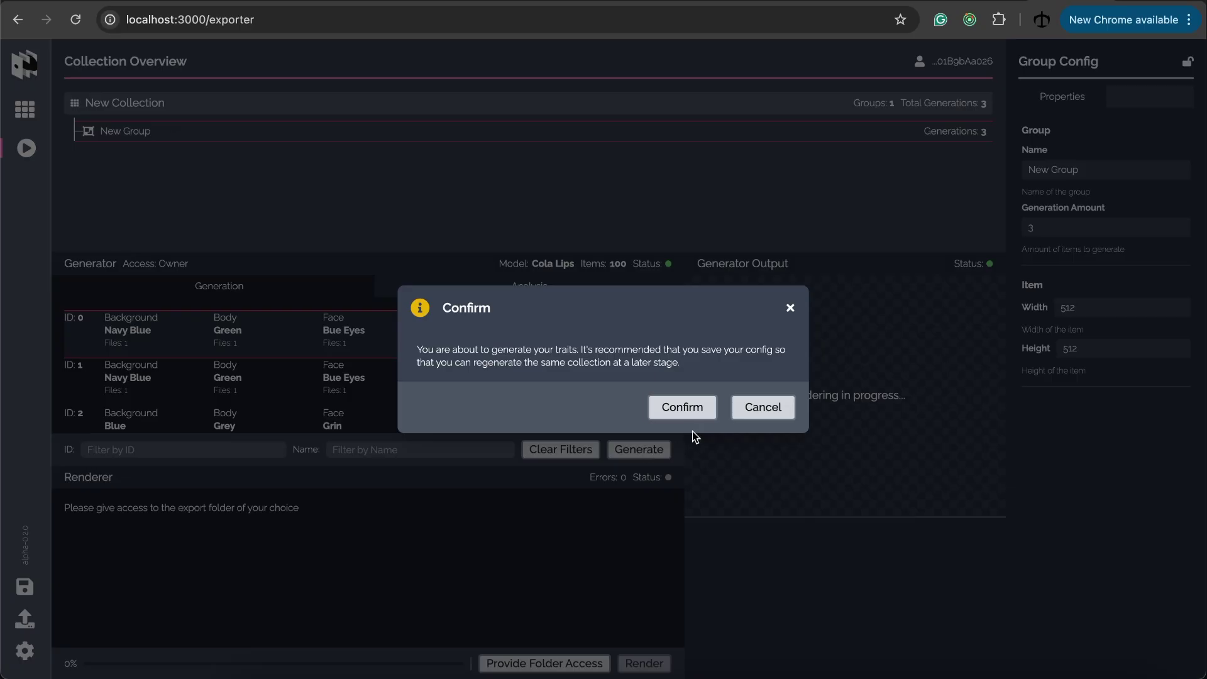
left_click(679, 405)
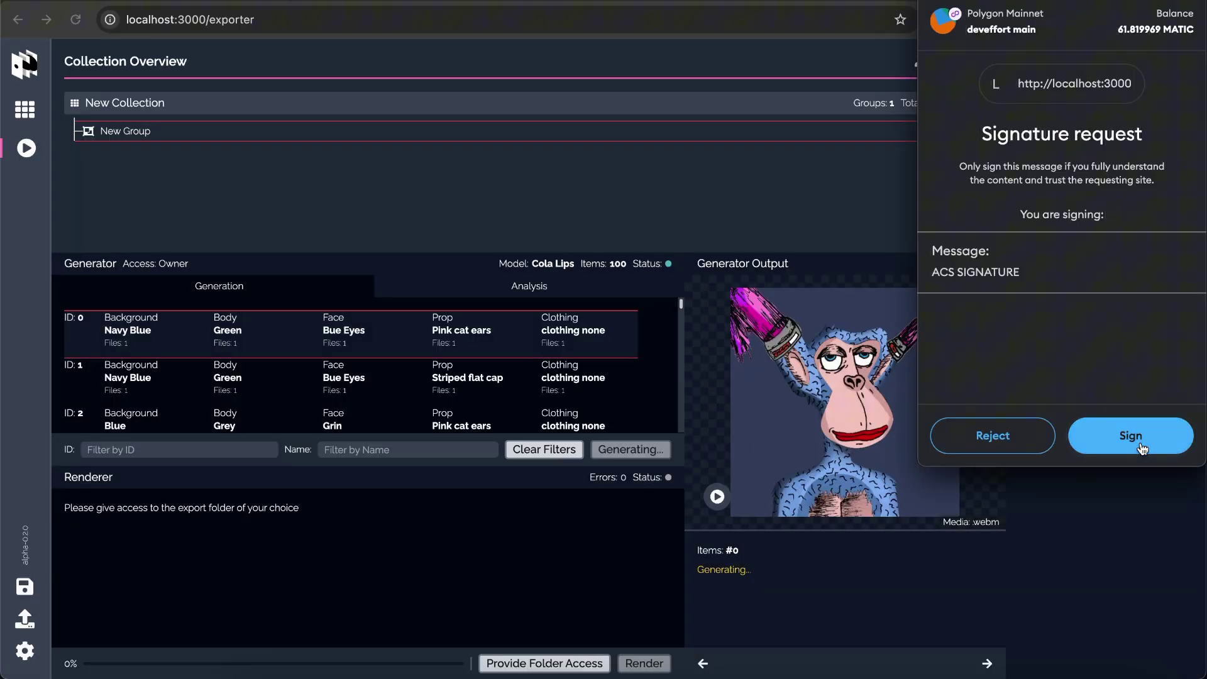
left_click(1139, 444)
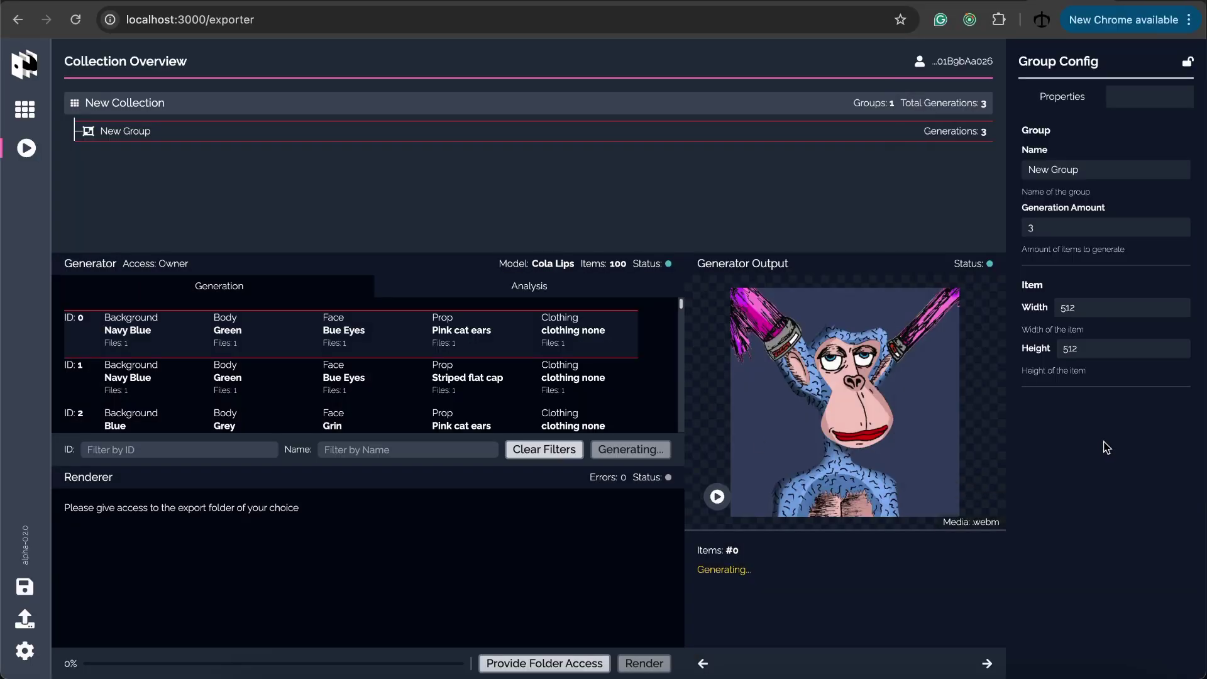
Step: Set Desktop > renders as the export folder, allow the site to save, and start rendering
left_click(578, 666)
left_click(636, 159)
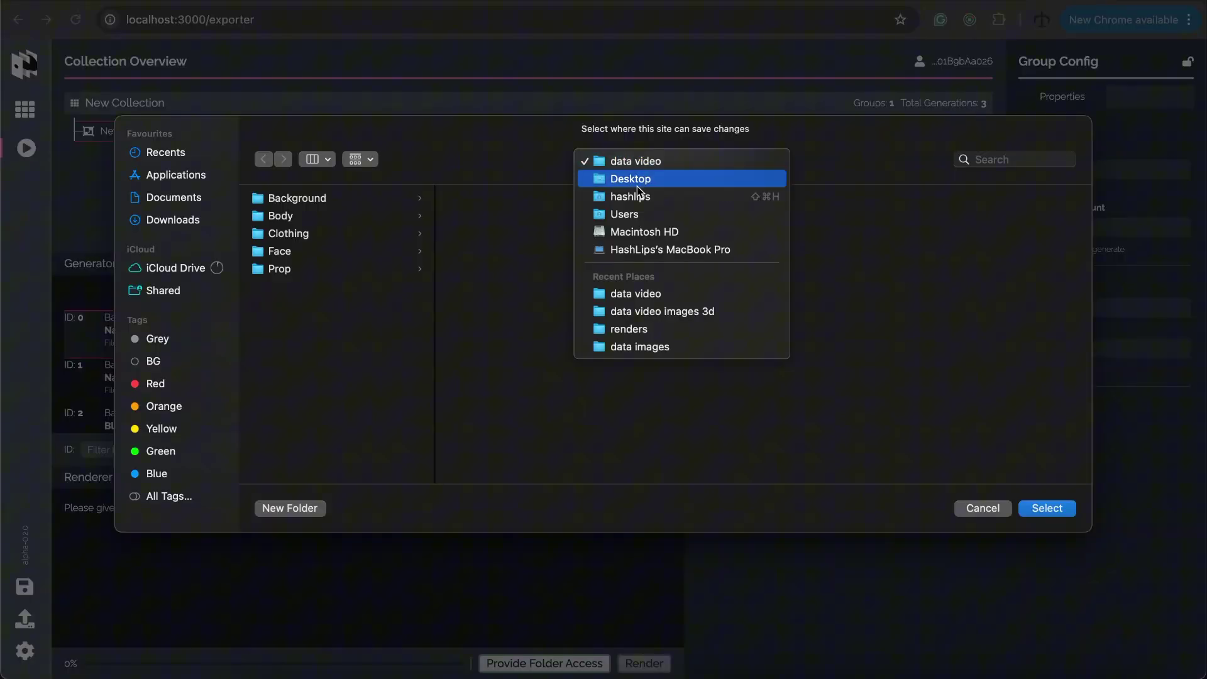
left_click(636, 181)
left_click(866, 267)
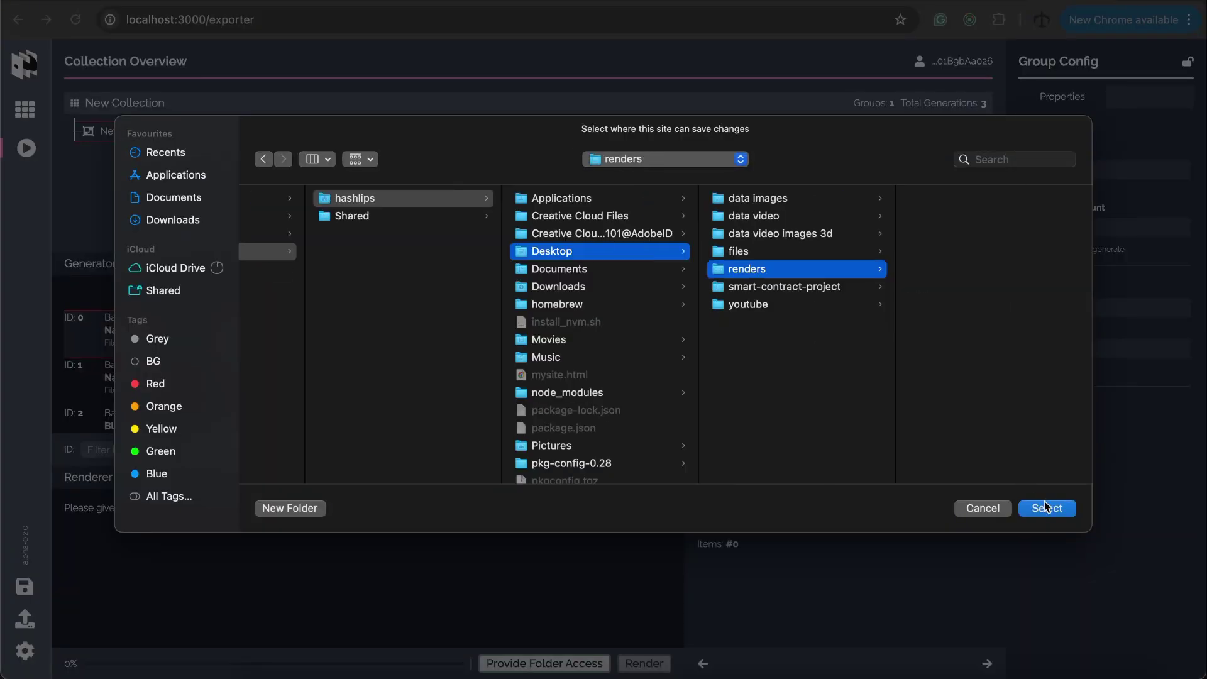
left_click(1046, 507)
left_click(733, 123)
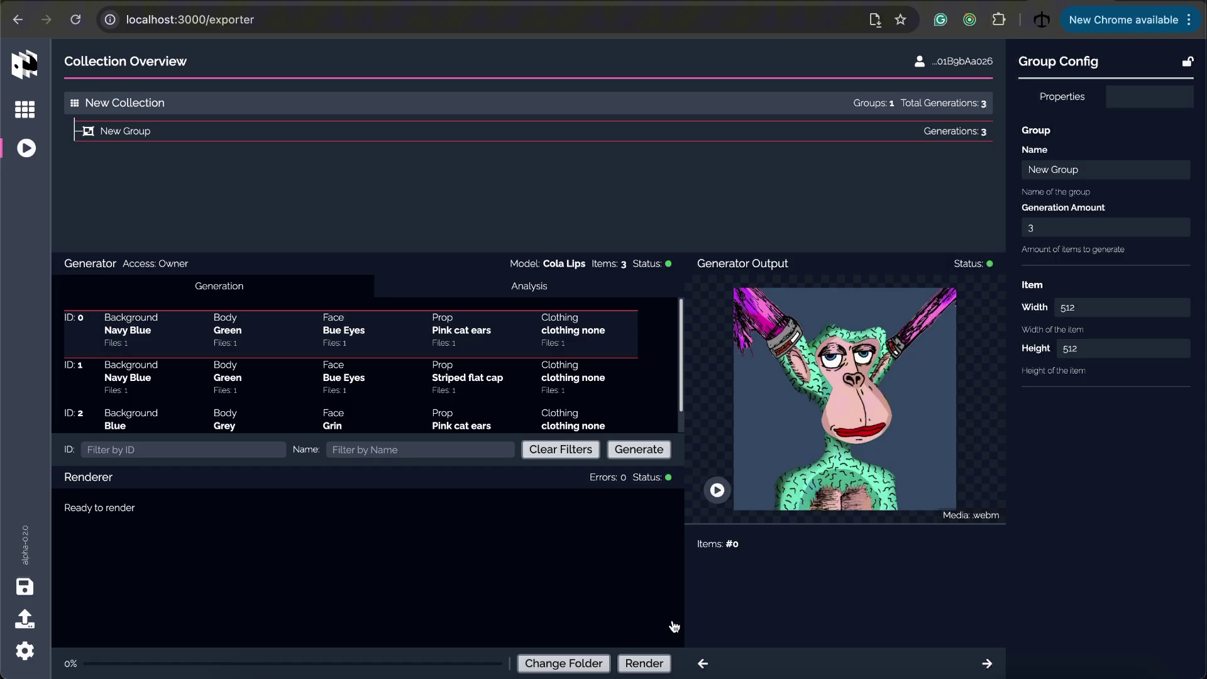
left_click(656, 664)
Step: Confirm the render, then open renders/media and drag 0.webm into Chrome to play it
left_click(684, 407)
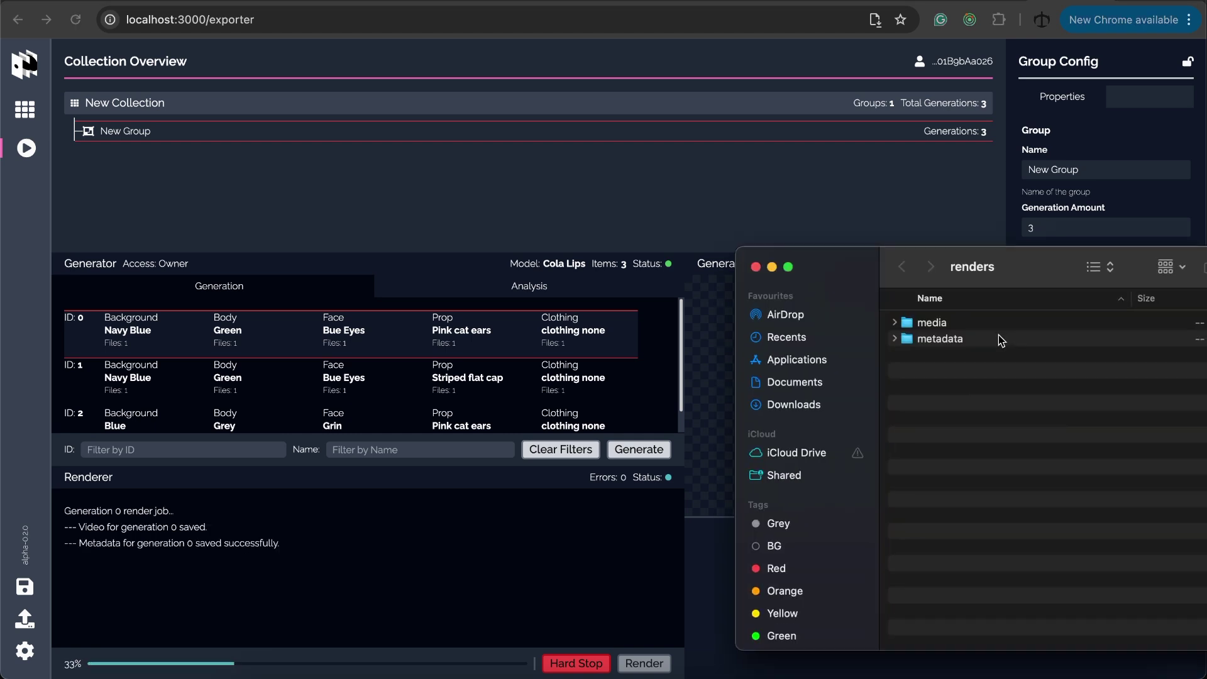
double_click(932, 322)
left_click_drag(1056, 289, 847, 282)
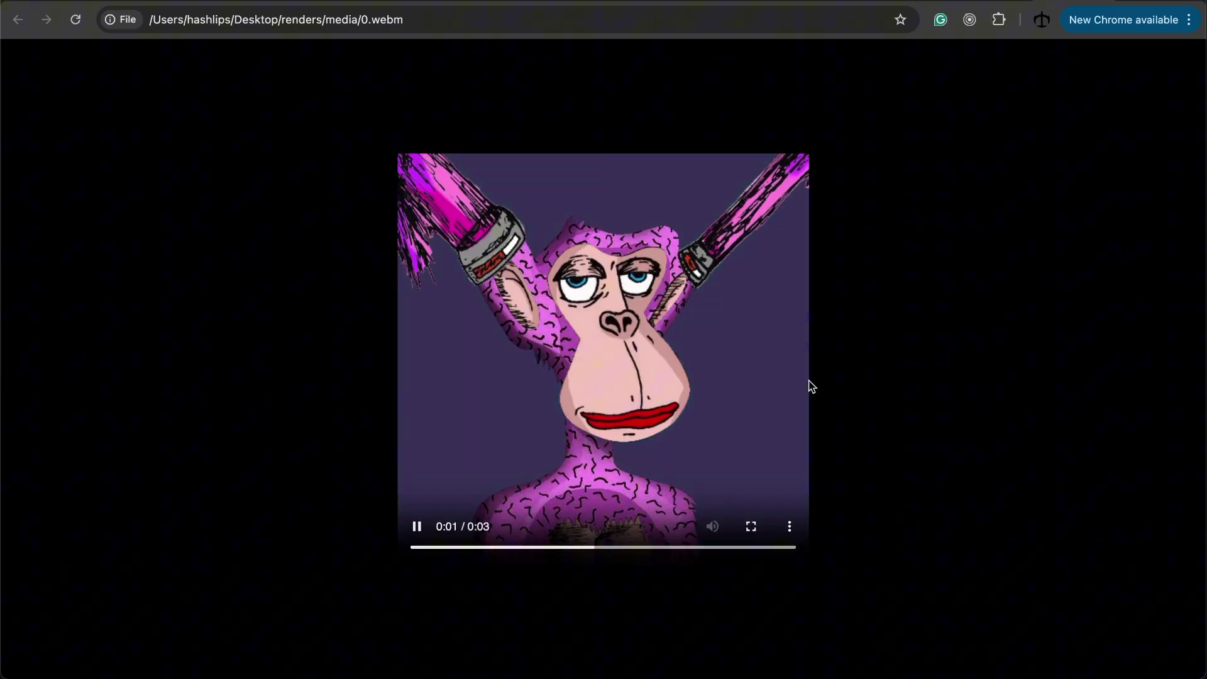
Step: Replay the 0.webm ape video three times, then close its tab to return to the exporter
left_click(415, 527)
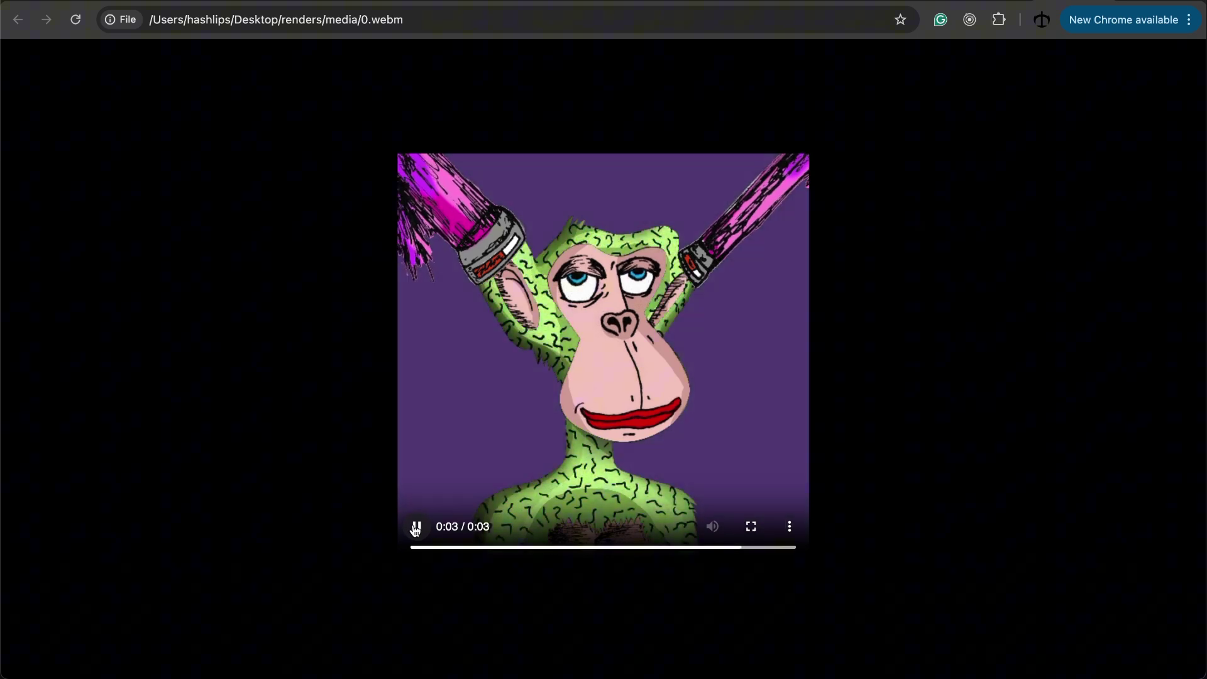
left_click(415, 527)
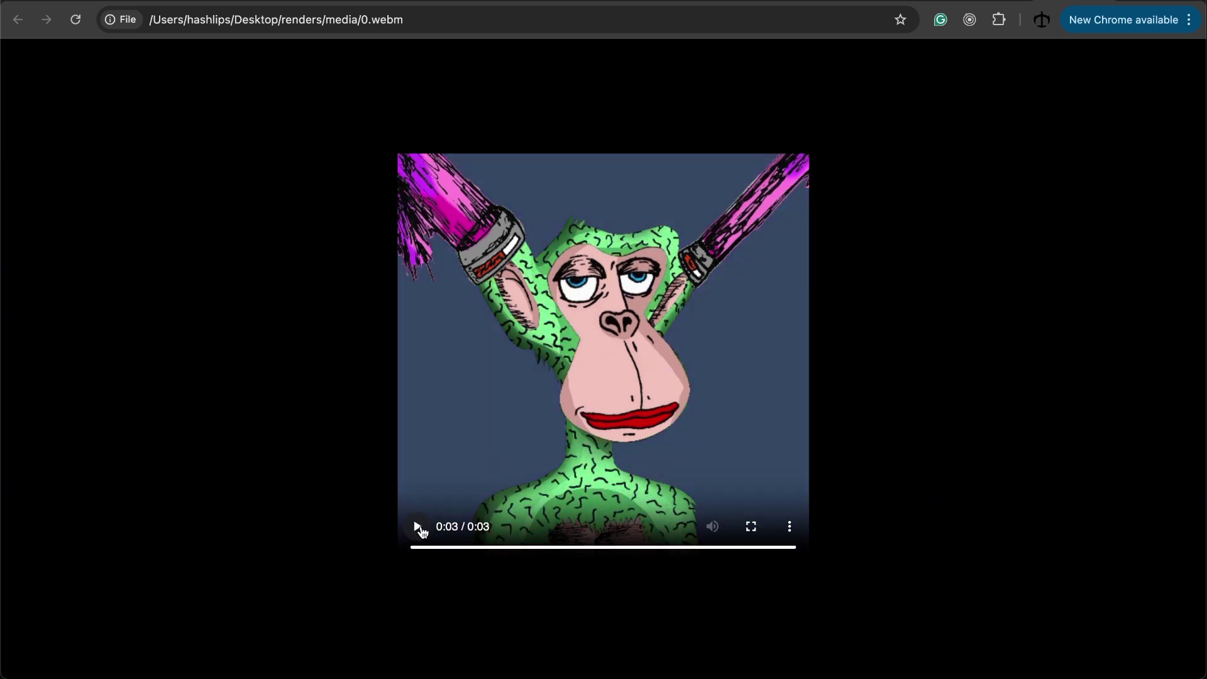
left_click(417, 526)
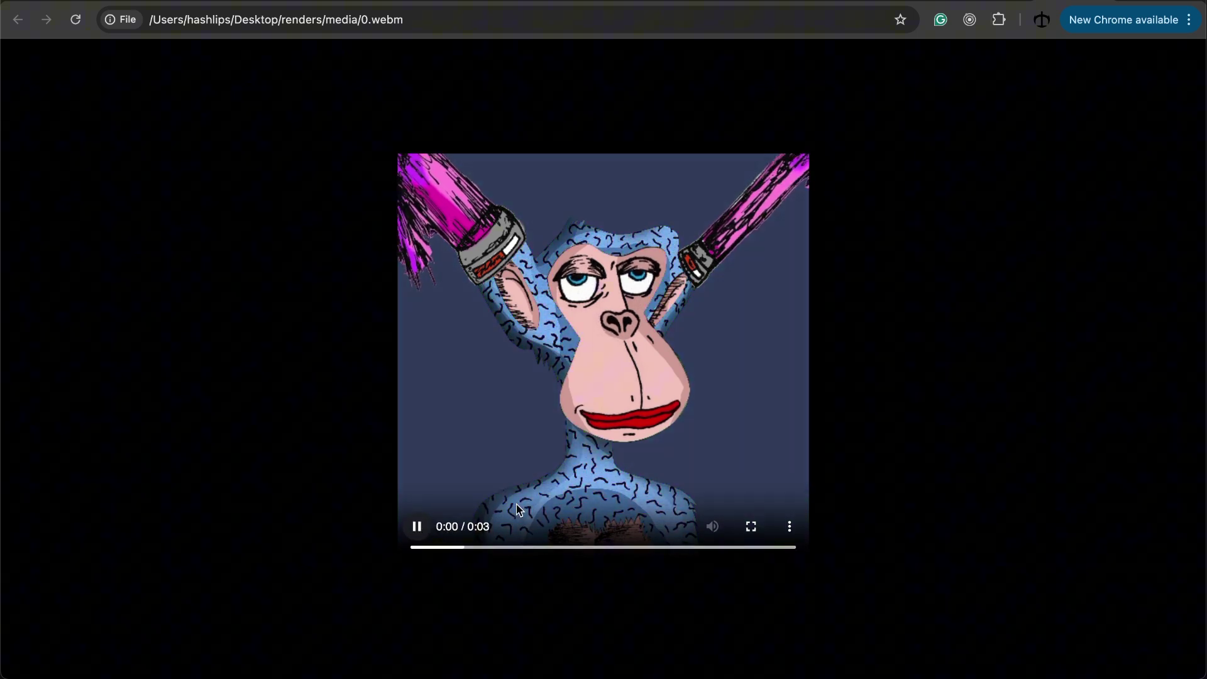
key("super+w")
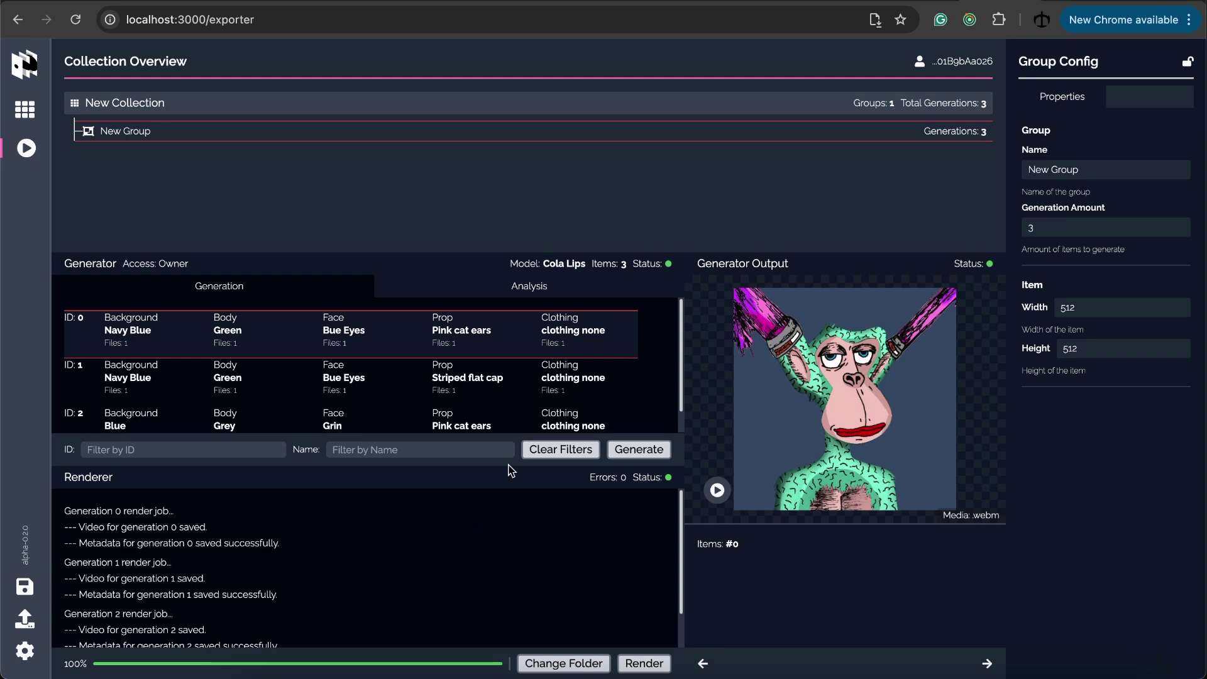
Step: Switch to the studio workspace and accept the terms and conditions
left_click(25, 110)
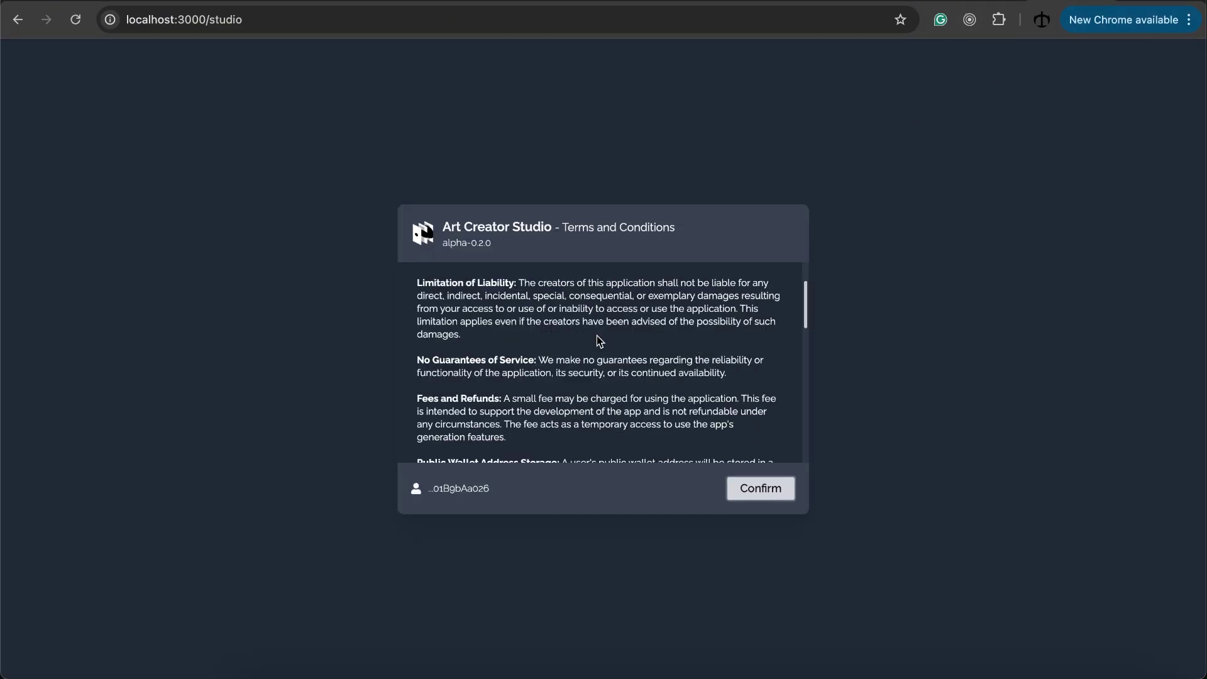
left_click(425, 437)
left_click(751, 487)
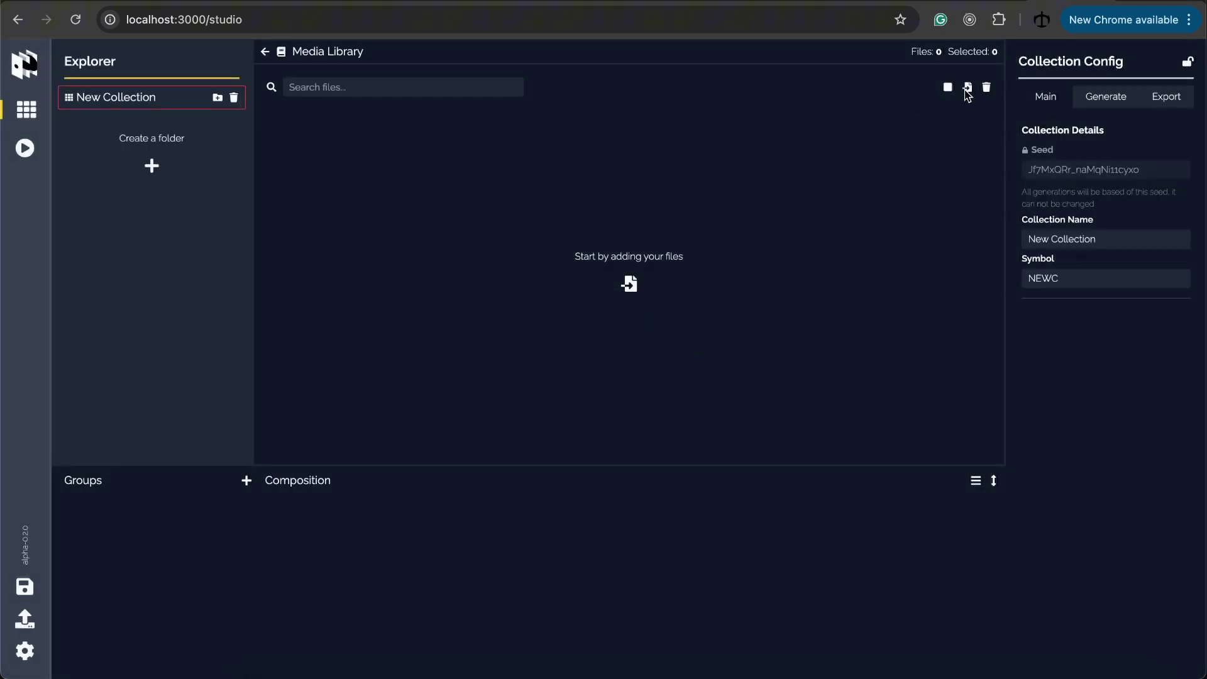
Step: Import the Desktop folder 'data video images 3d' into the Media Library
left_click(967, 88)
left_click(661, 162)
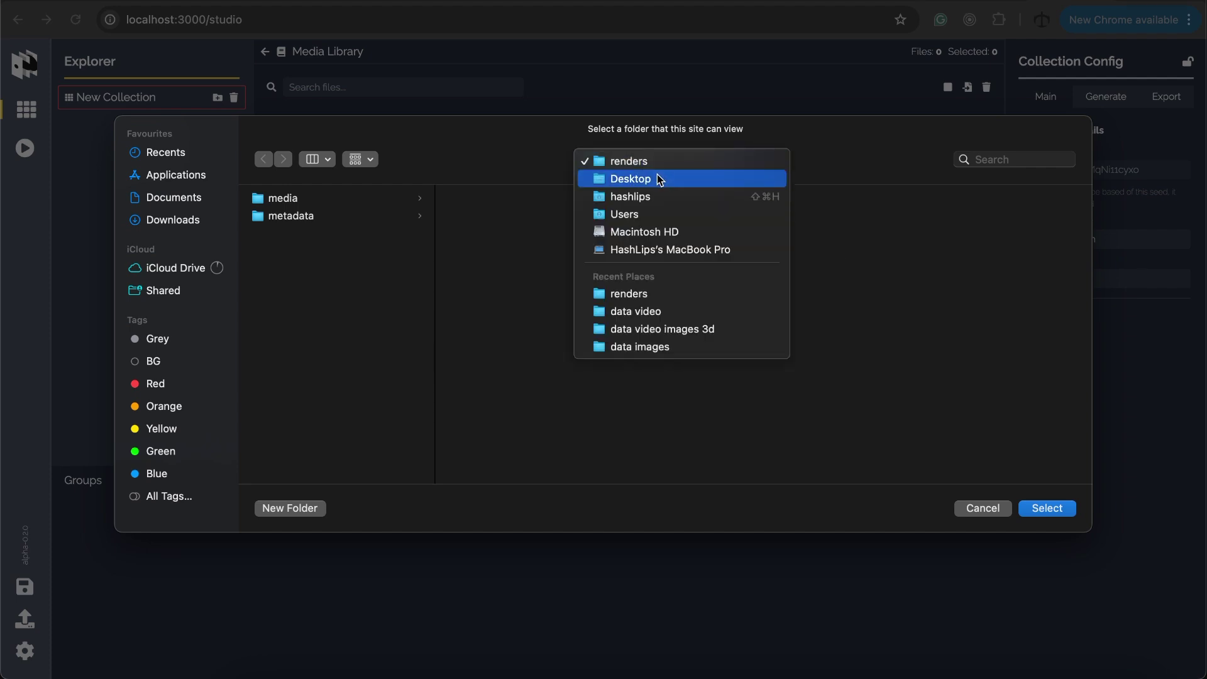
left_click(659, 178)
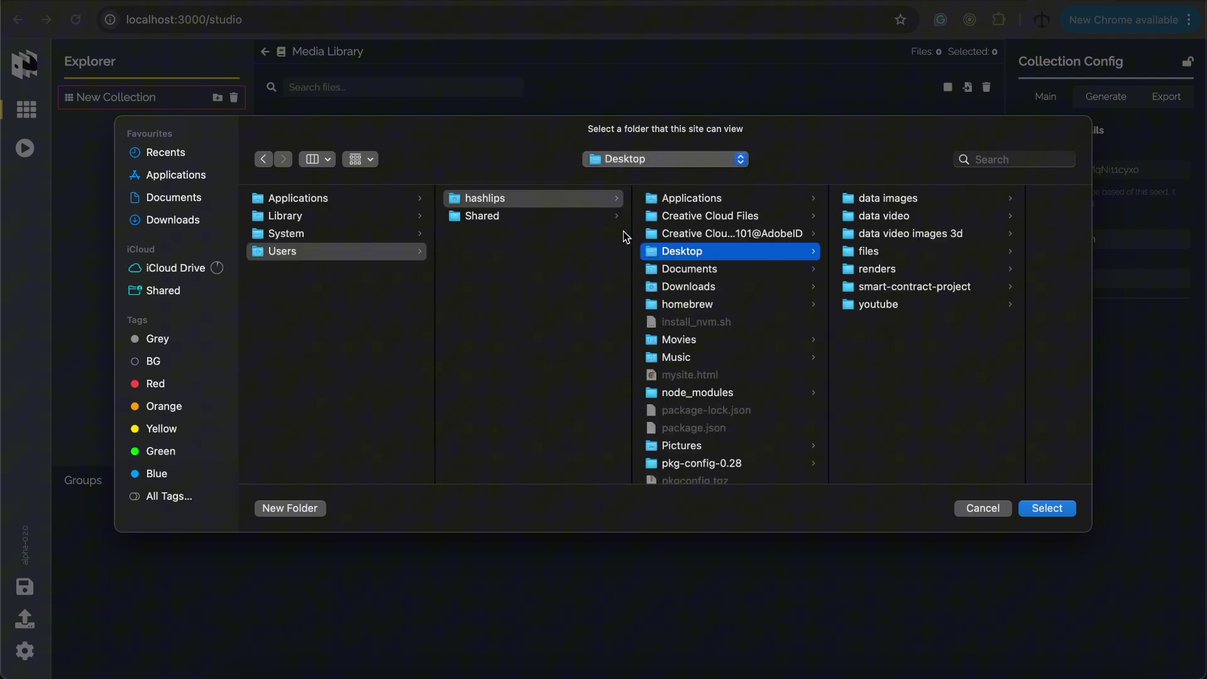
left_click(896, 235)
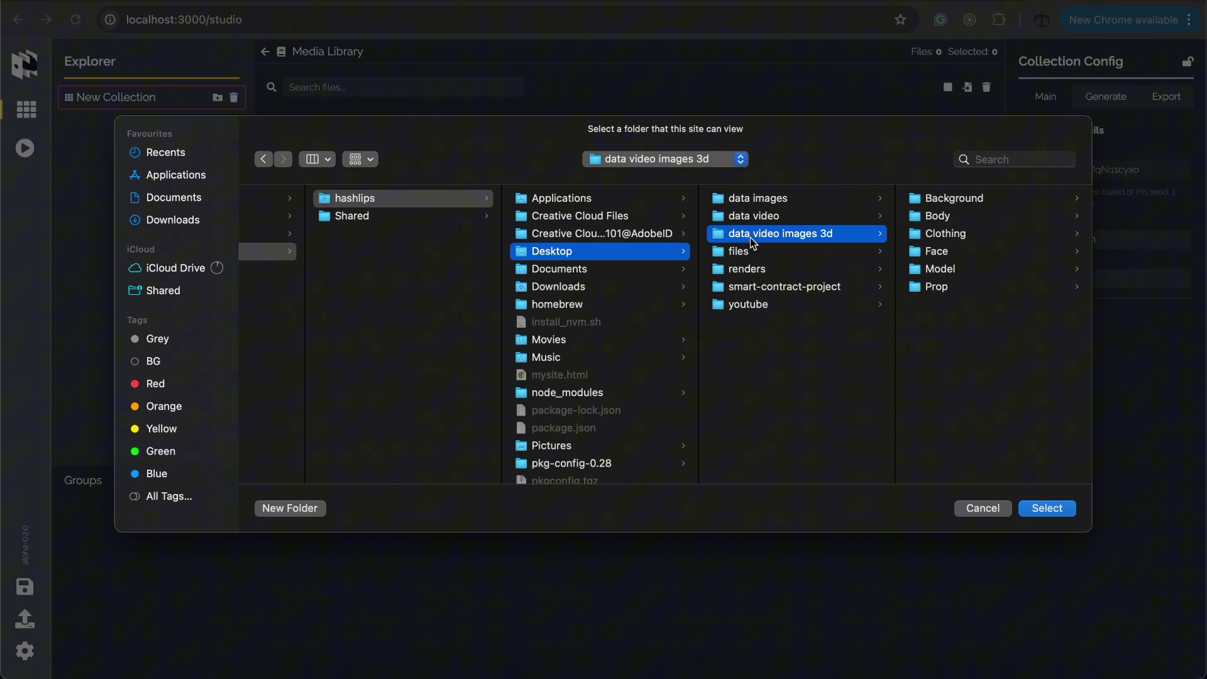
left_click(1046, 510)
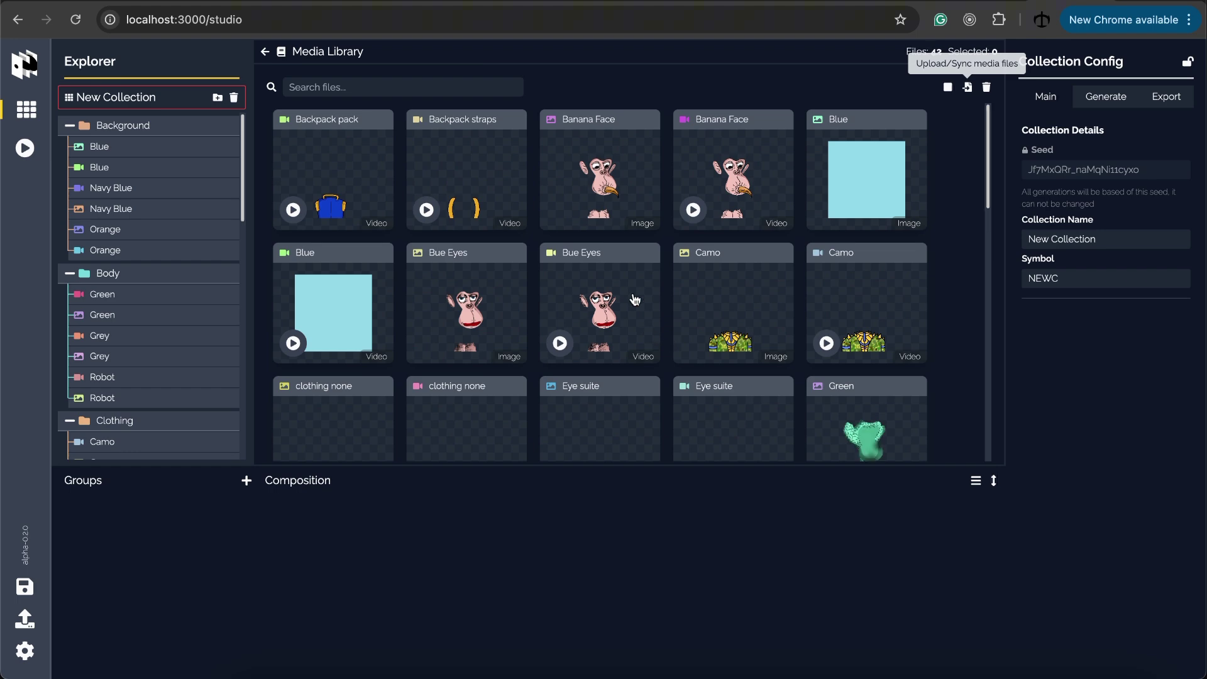
Step: Inspect the Banana Face image and video assets in the Media Library
scroll(634, 299, "down", 2)
scroll(627, 300, "up", 2)
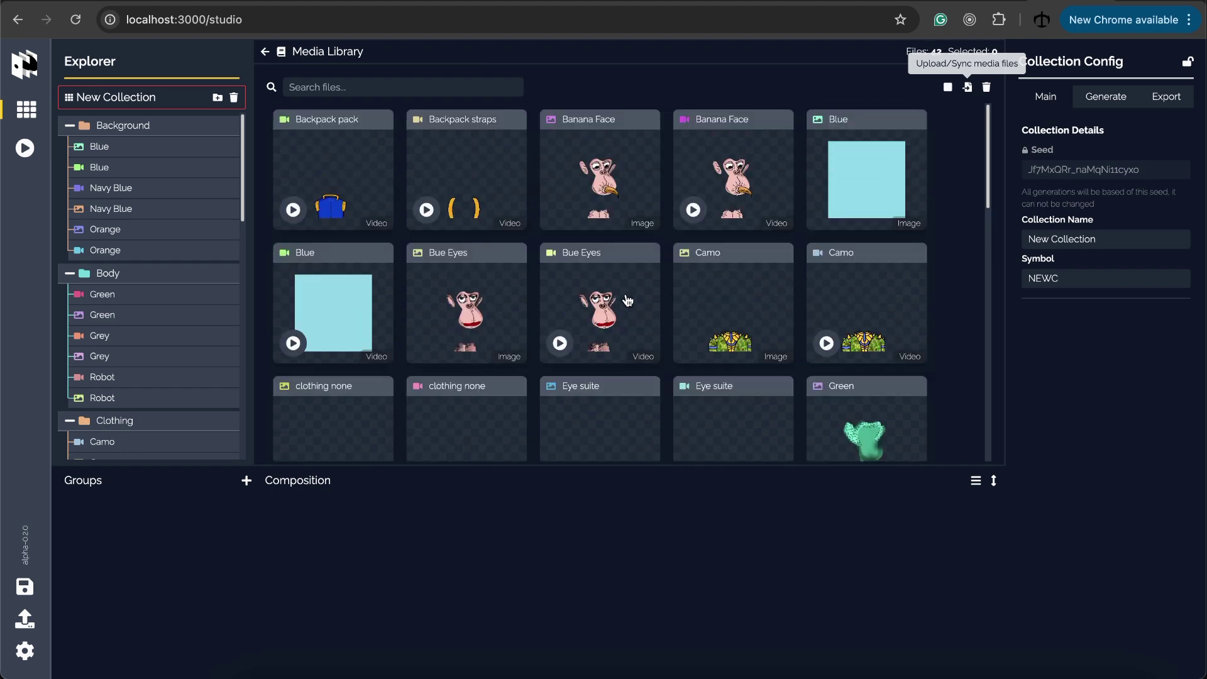
left_click(623, 176)
left_click(757, 186)
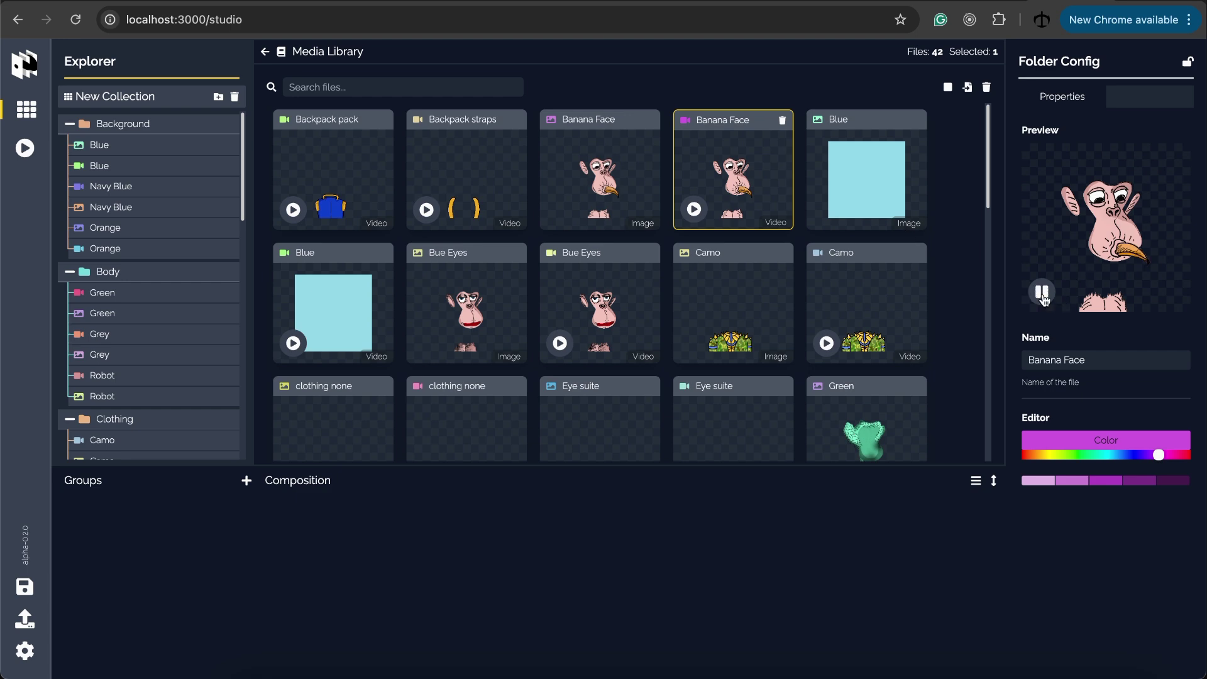
Step: Inspect the sabc, SACC and SMC 3D ape models, rotating sabc and SACC in the Preview
scroll(752, 269, "down", 3)
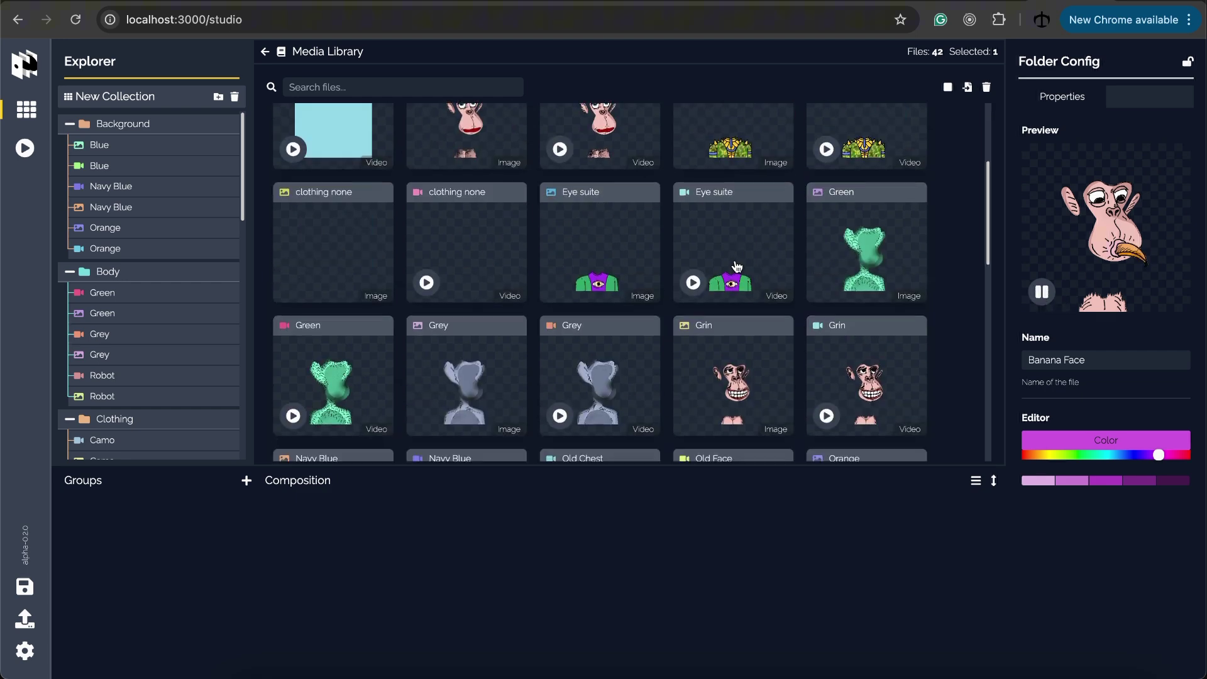
scroll(736, 266, "down", 8)
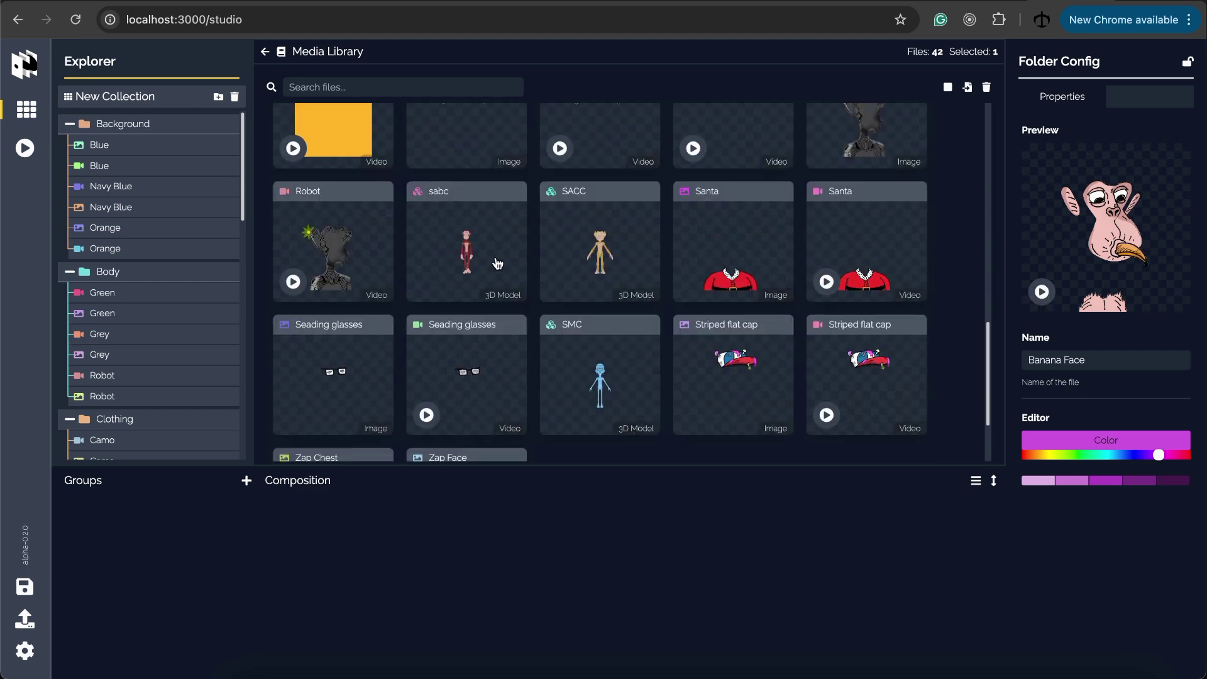
left_click(469, 255)
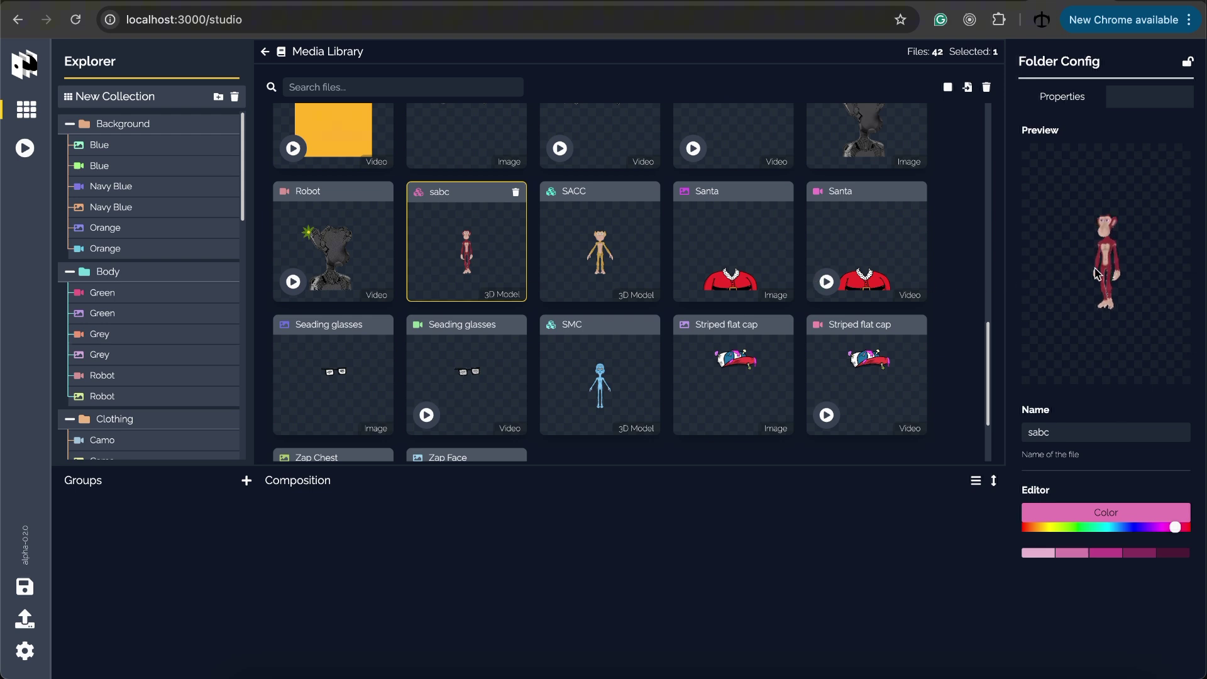
scroll(1107, 277, "up", 5)
left_click_drag(1100, 325, 1102, 246)
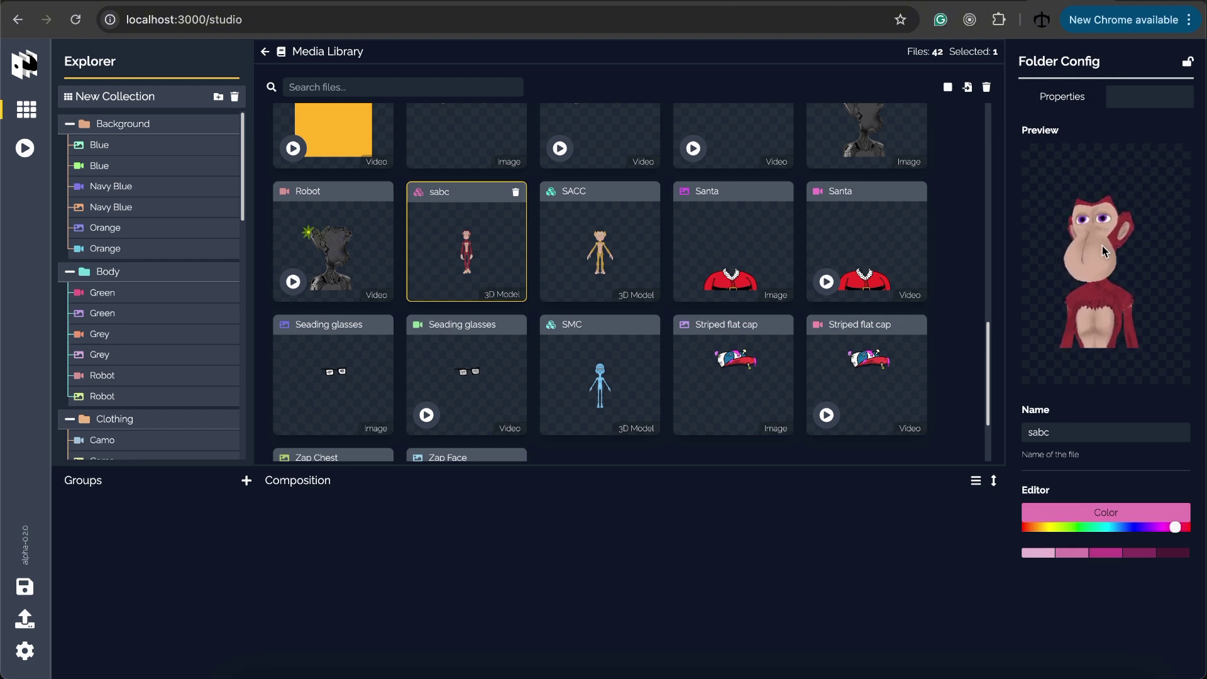
left_click(613, 246)
left_click_drag(1107, 314, 1093, 331)
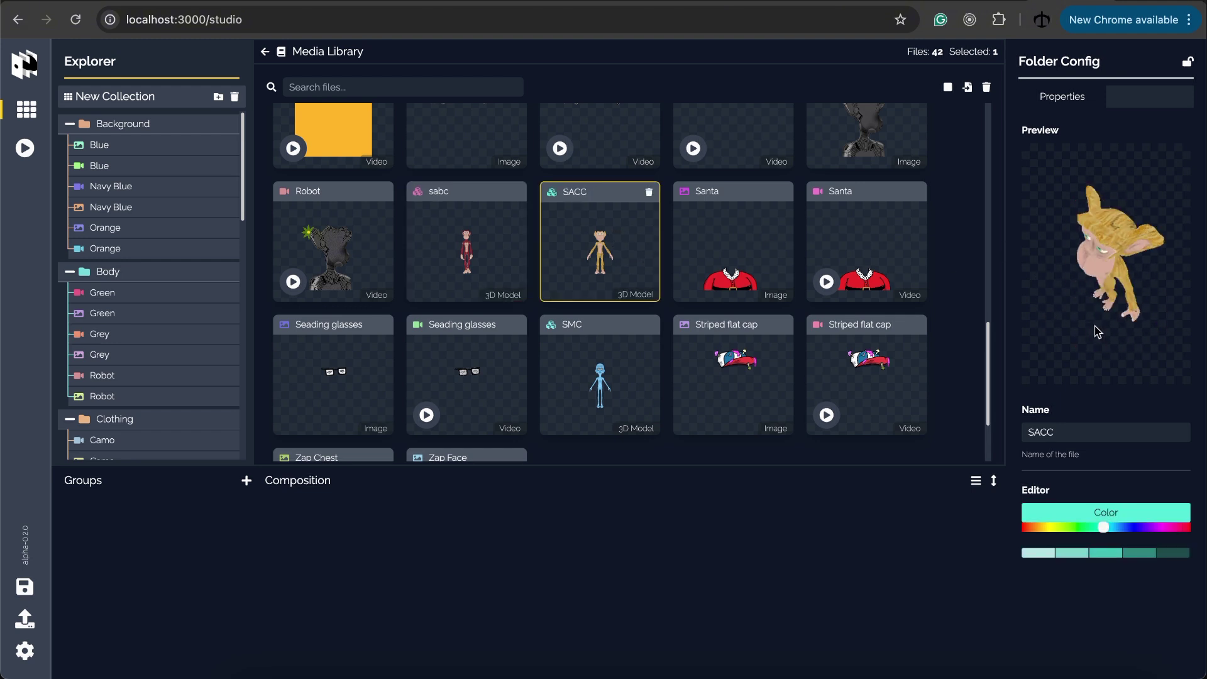
left_click(623, 383)
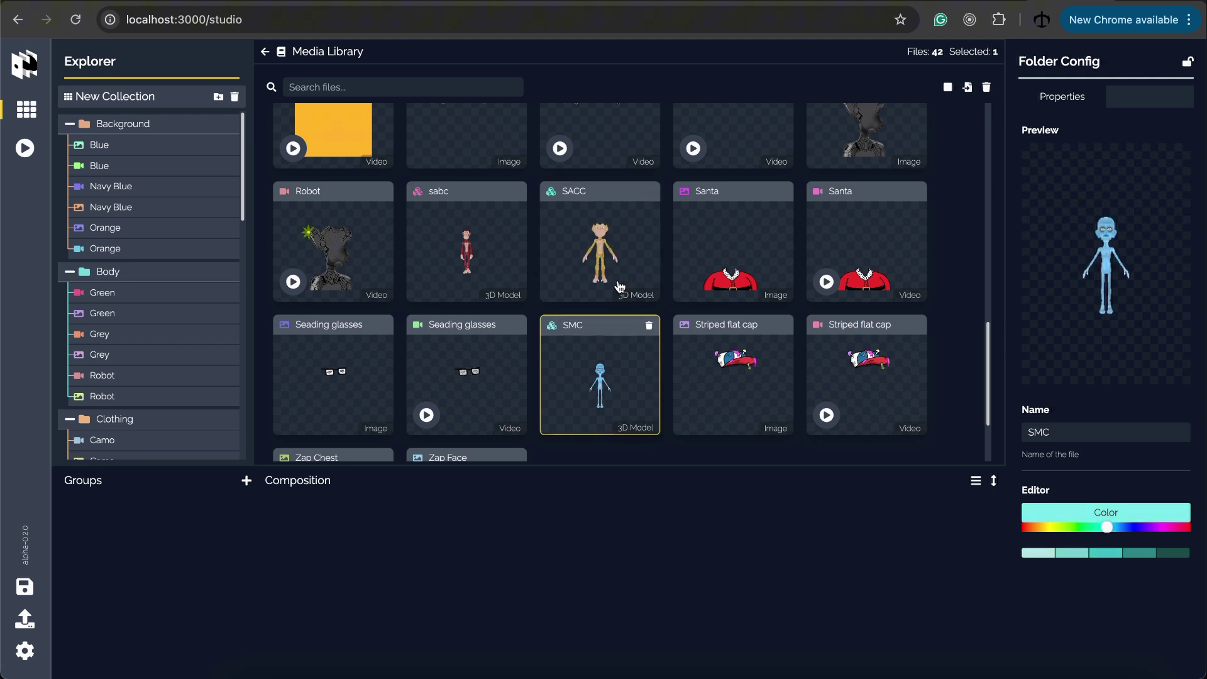
mouse_move(550, 247)
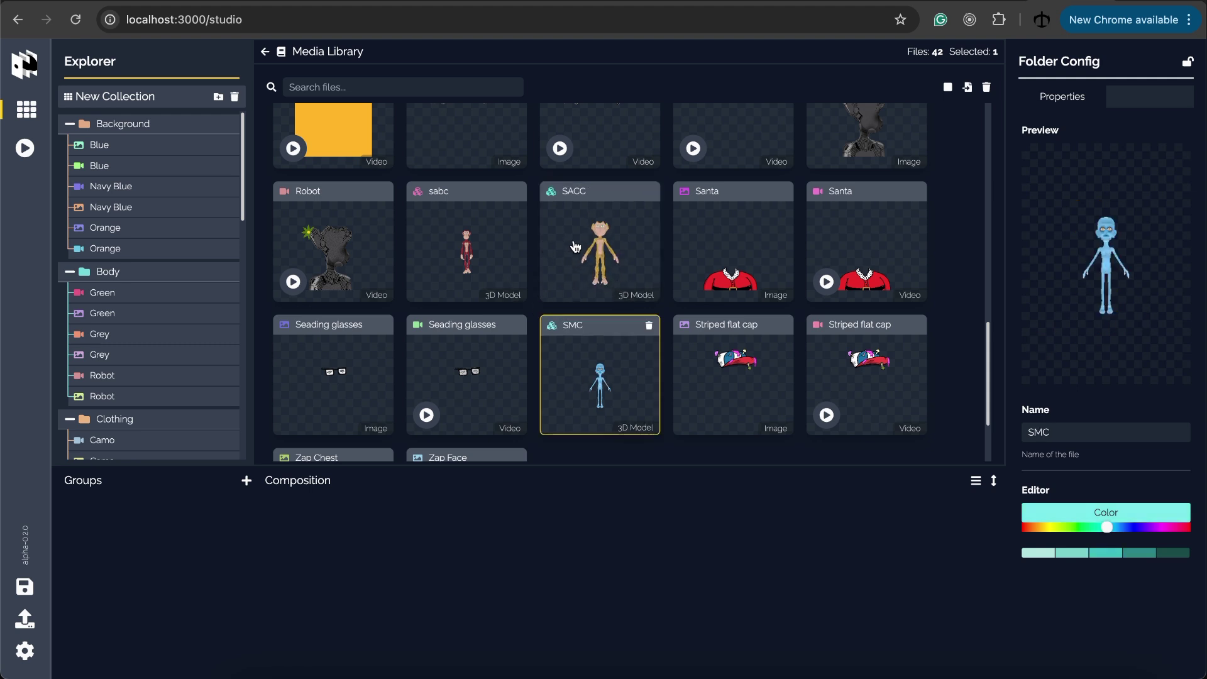
scroll(286, 350, "up", 1)
Step: Add a New Group, move Body after Background and Prop after Face, and preview it
left_click(245, 481)
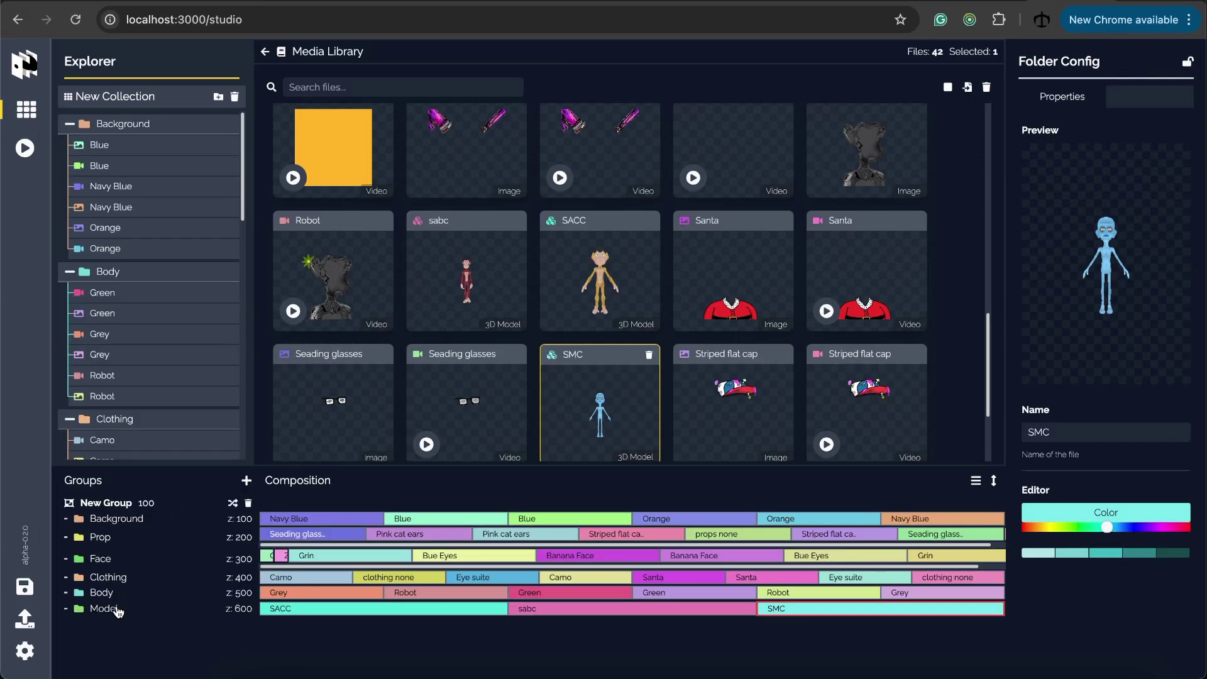
left_click_drag(112, 597, 101, 534)
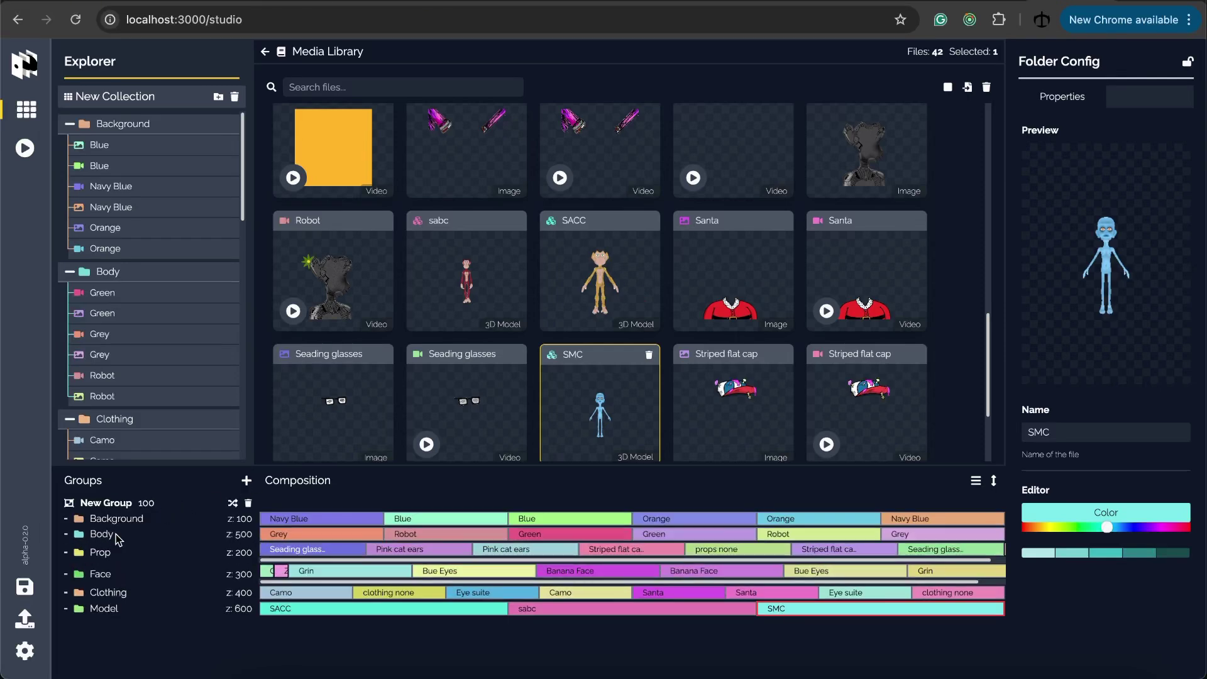
left_click(265, 52)
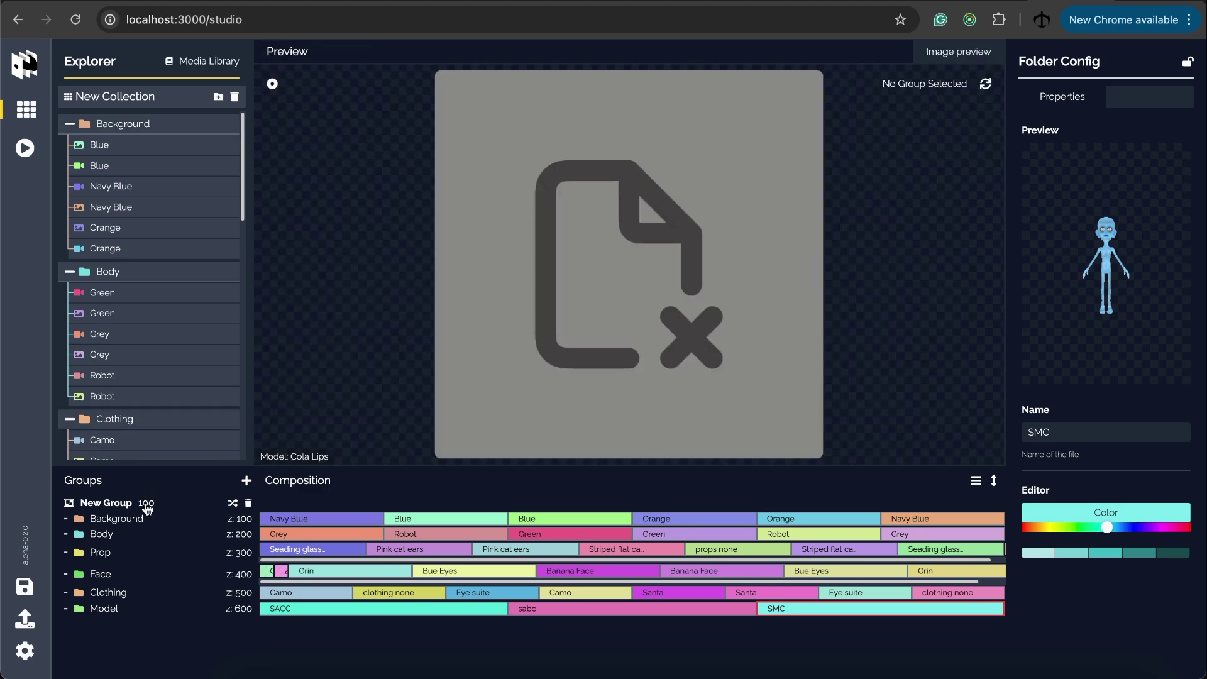
left_click(148, 506)
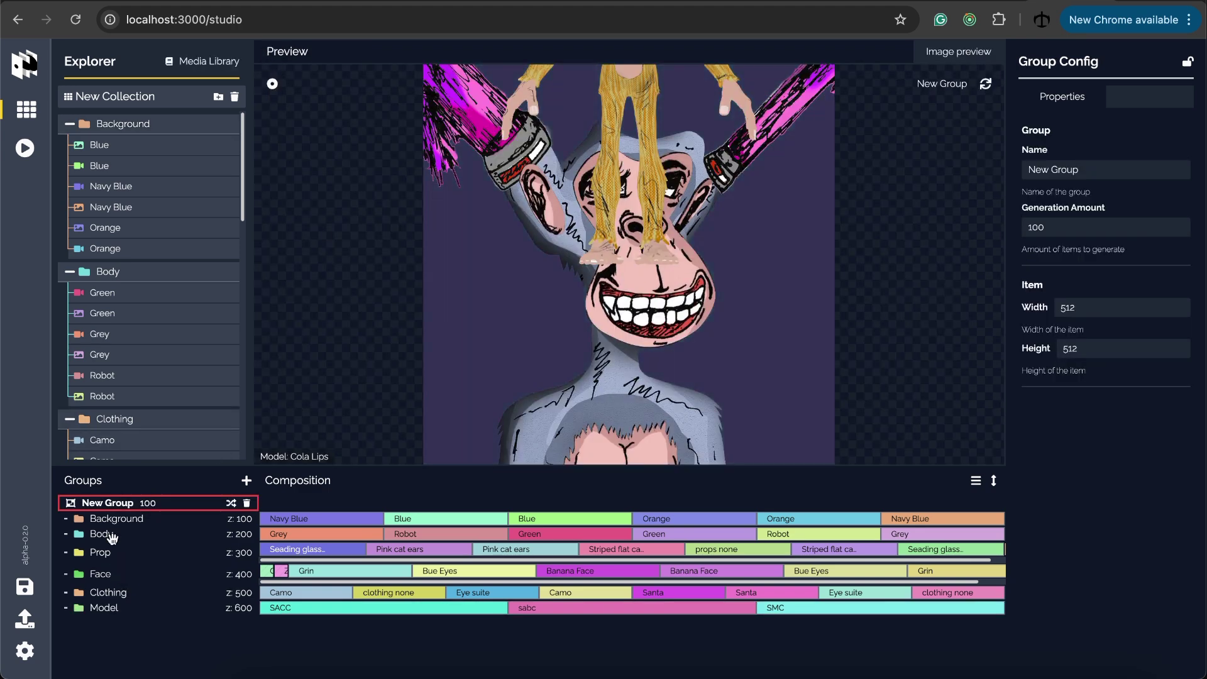
left_click_drag(112, 559, 107, 574)
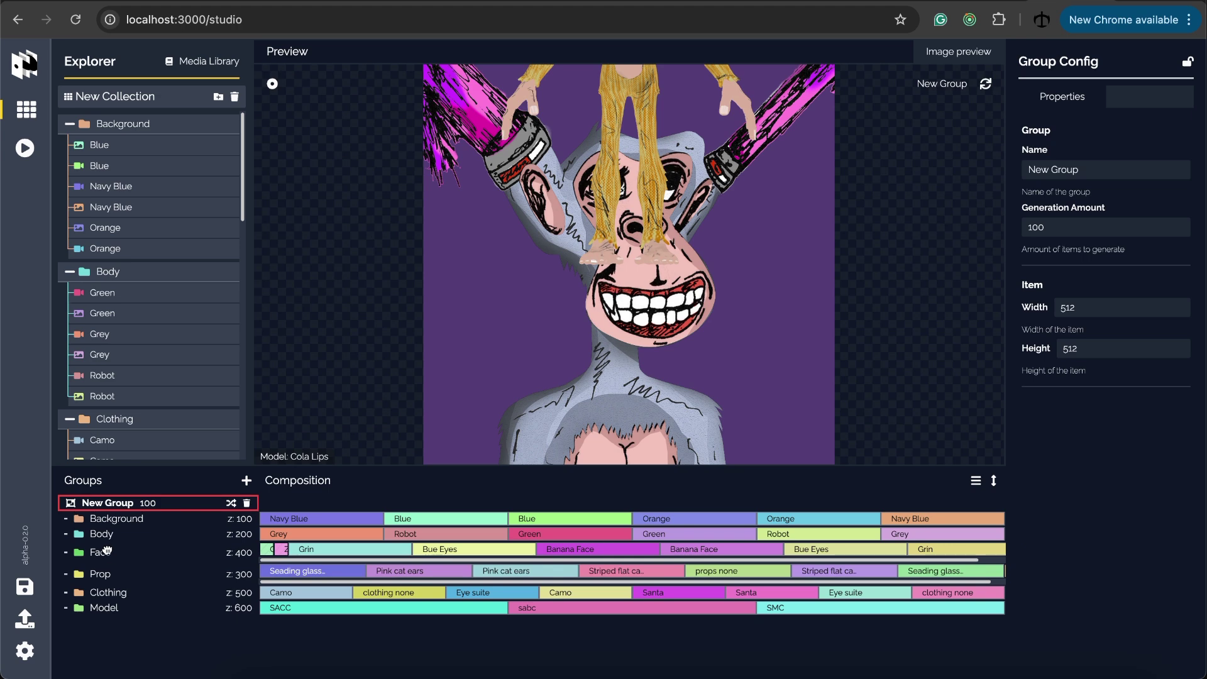
left_click(117, 610)
left_click(375, 610)
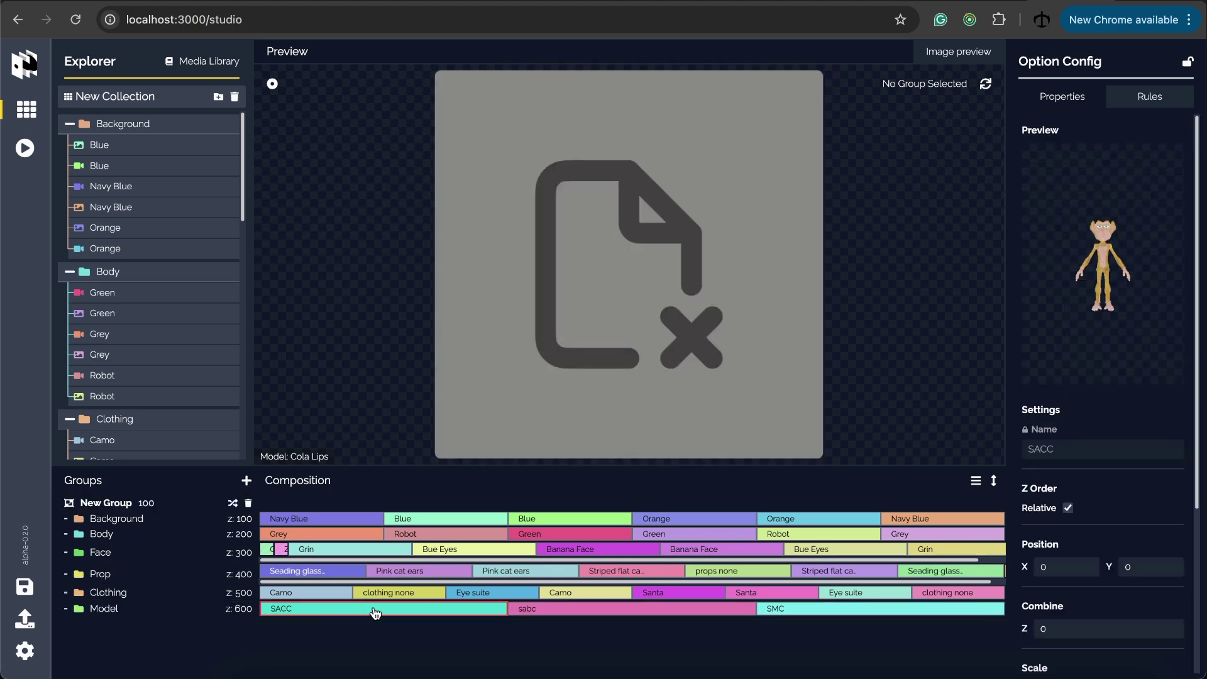
scroll(1106, 271, "up", 3)
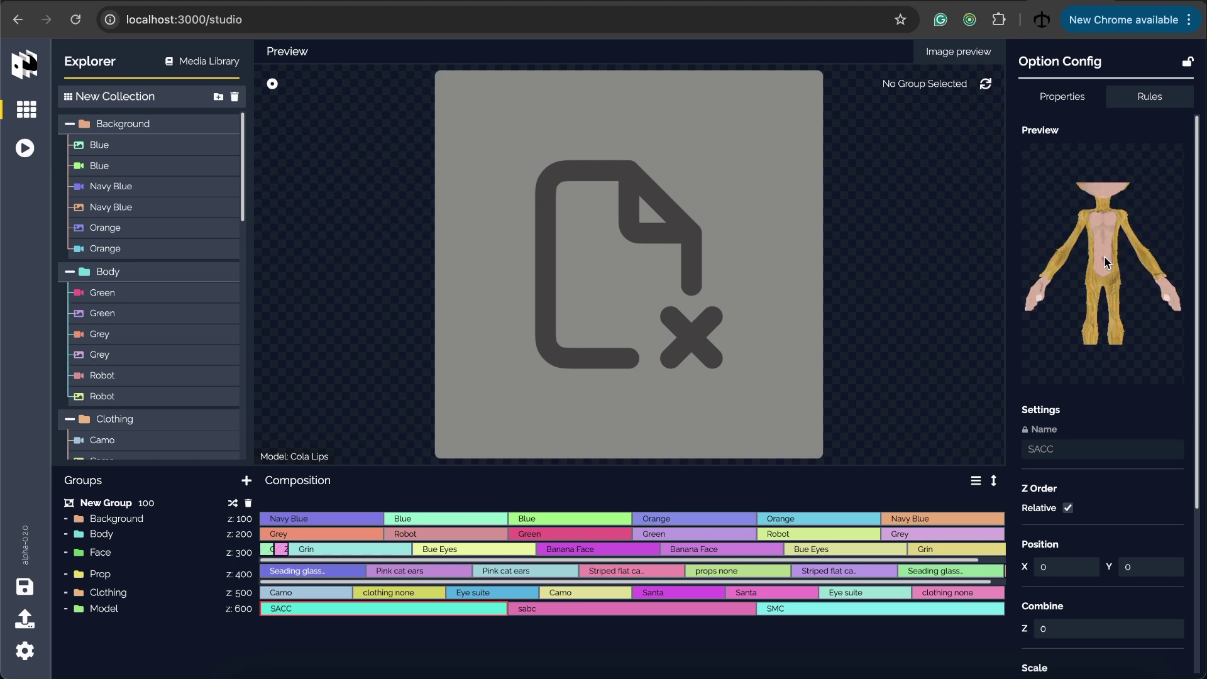
left_click_drag(1107, 261, 1105, 287)
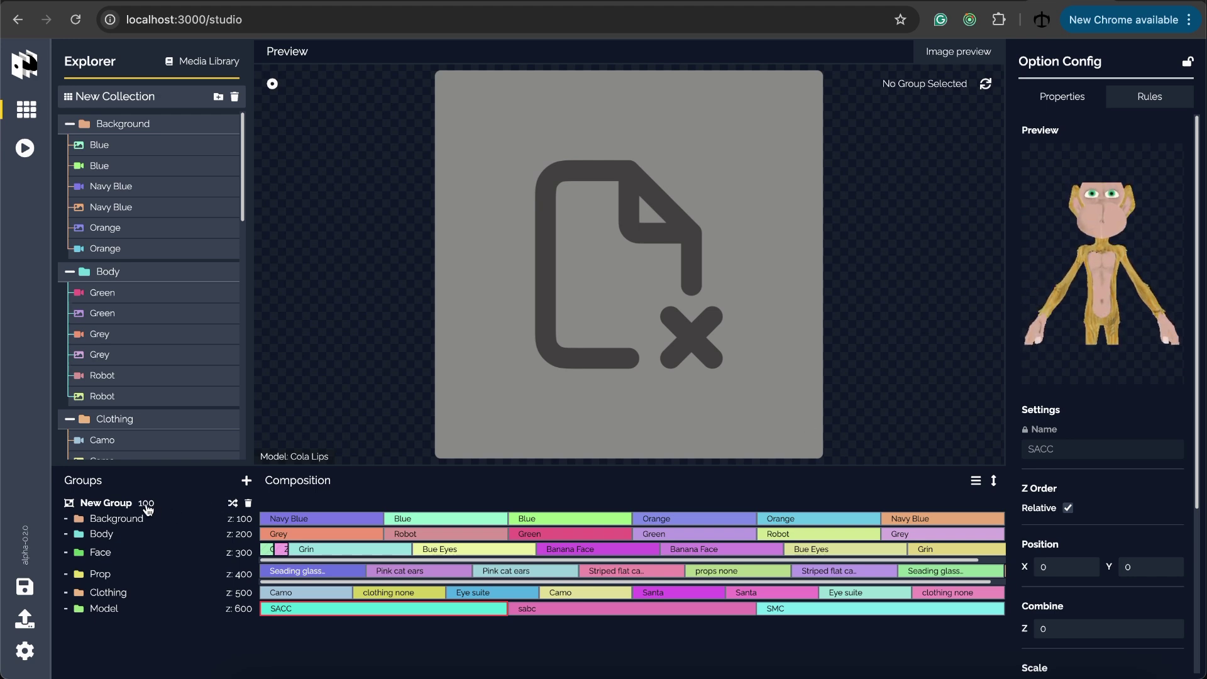
left_click(148, 504)
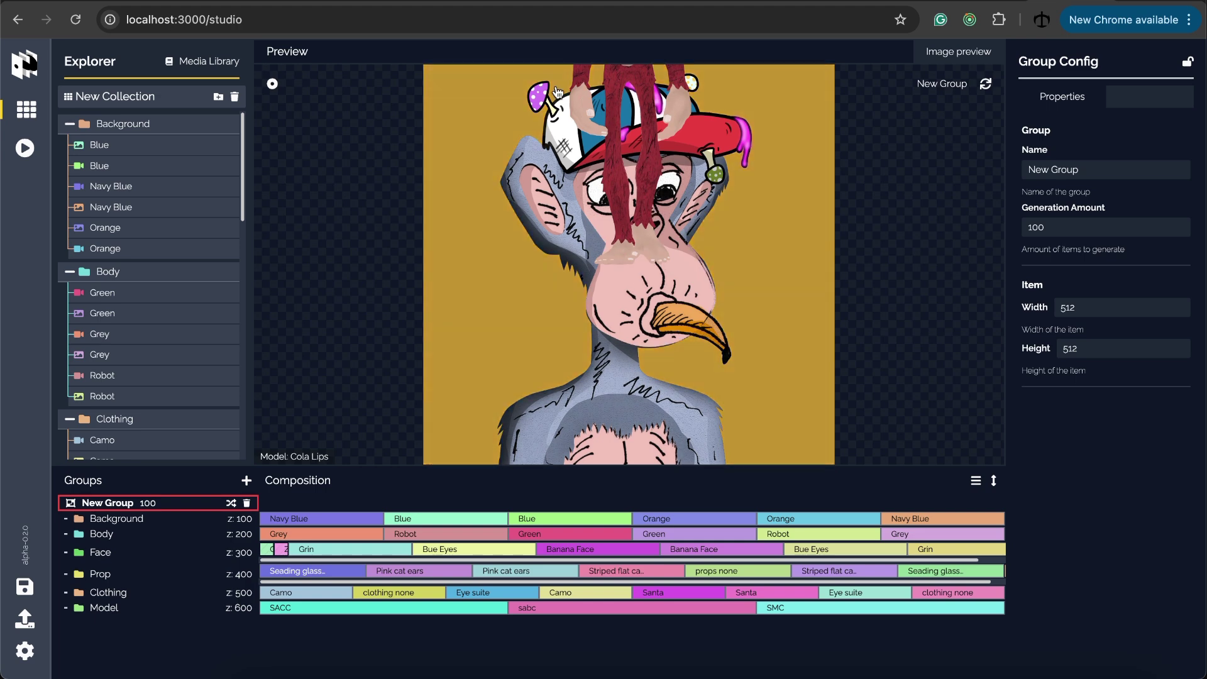
left_click(700, 235)
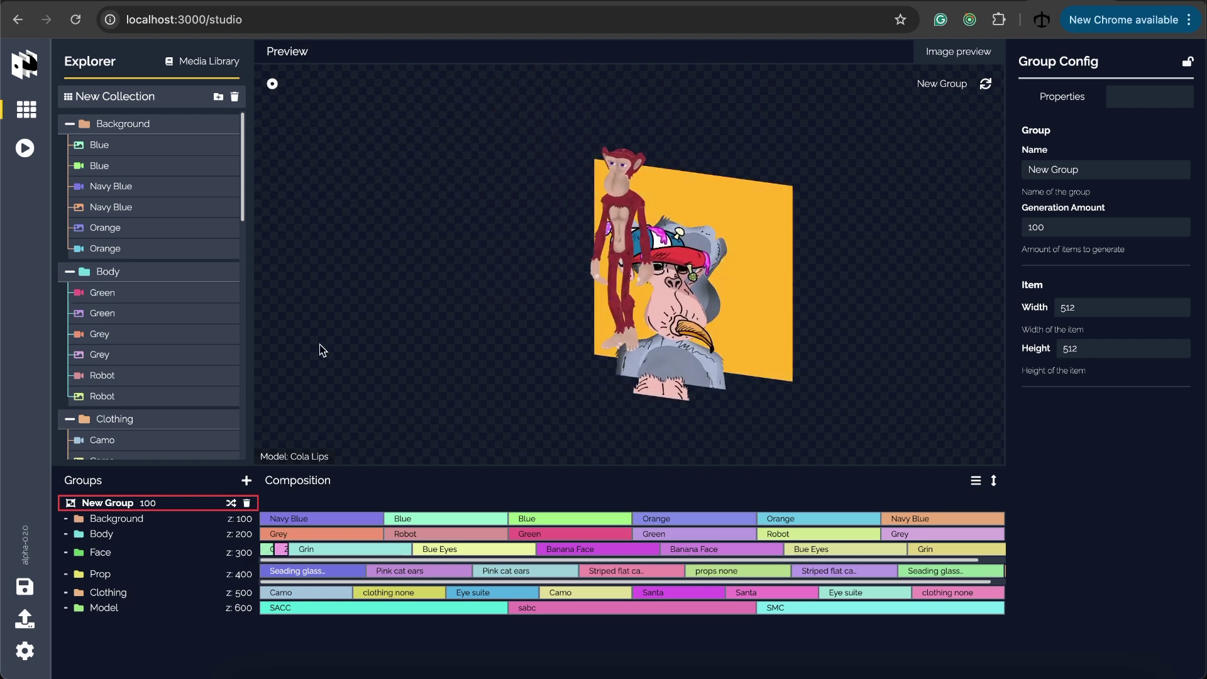
left_click(273, 86)
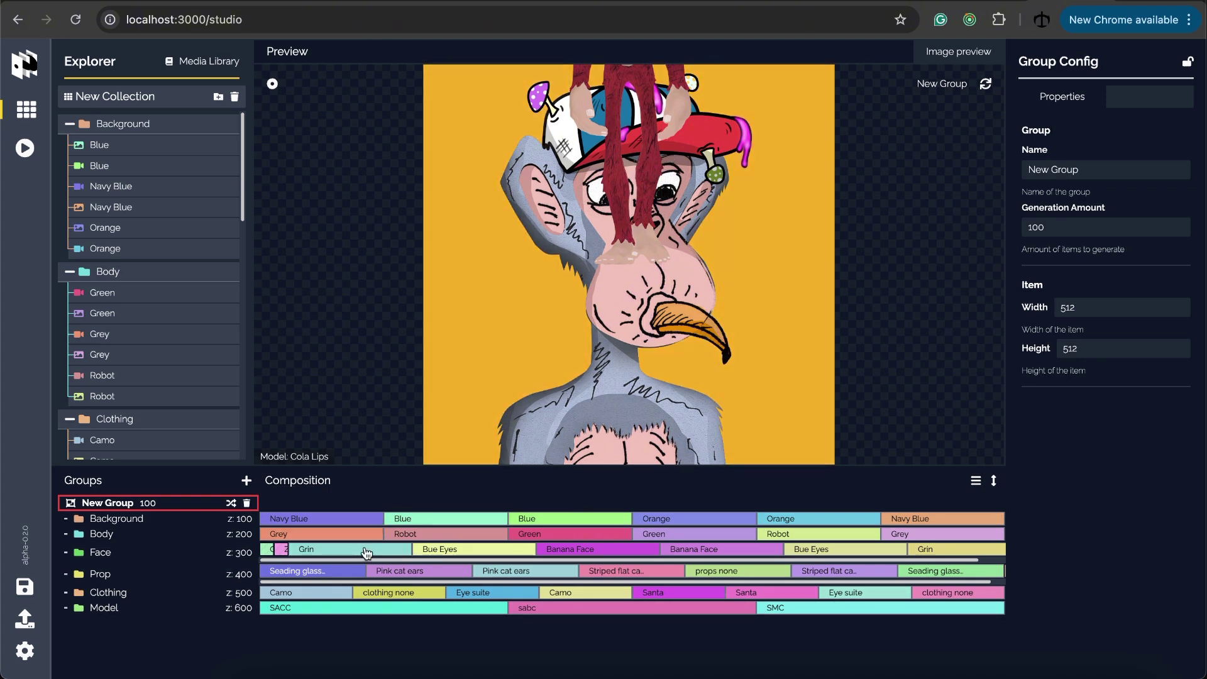
Step: Set SACC's rarity probability to 1000 and Y position to -200, then preview the New Group
left_click(368, 608)
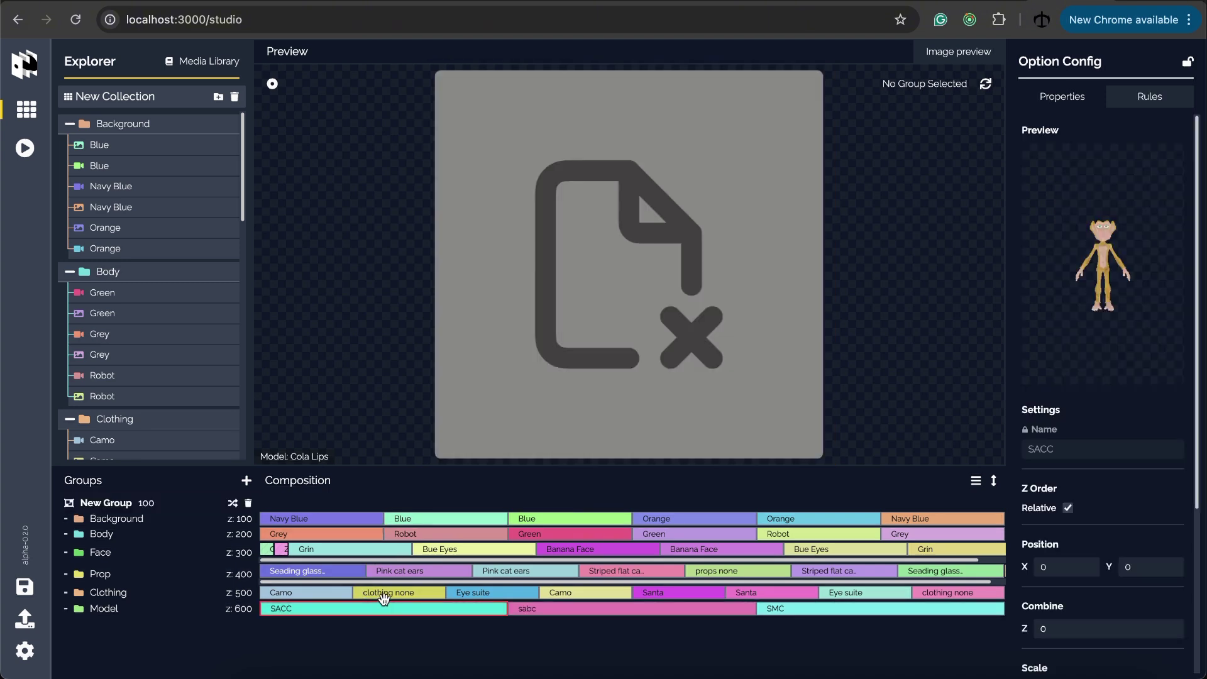
scroll(1083, 510, "down", 5)
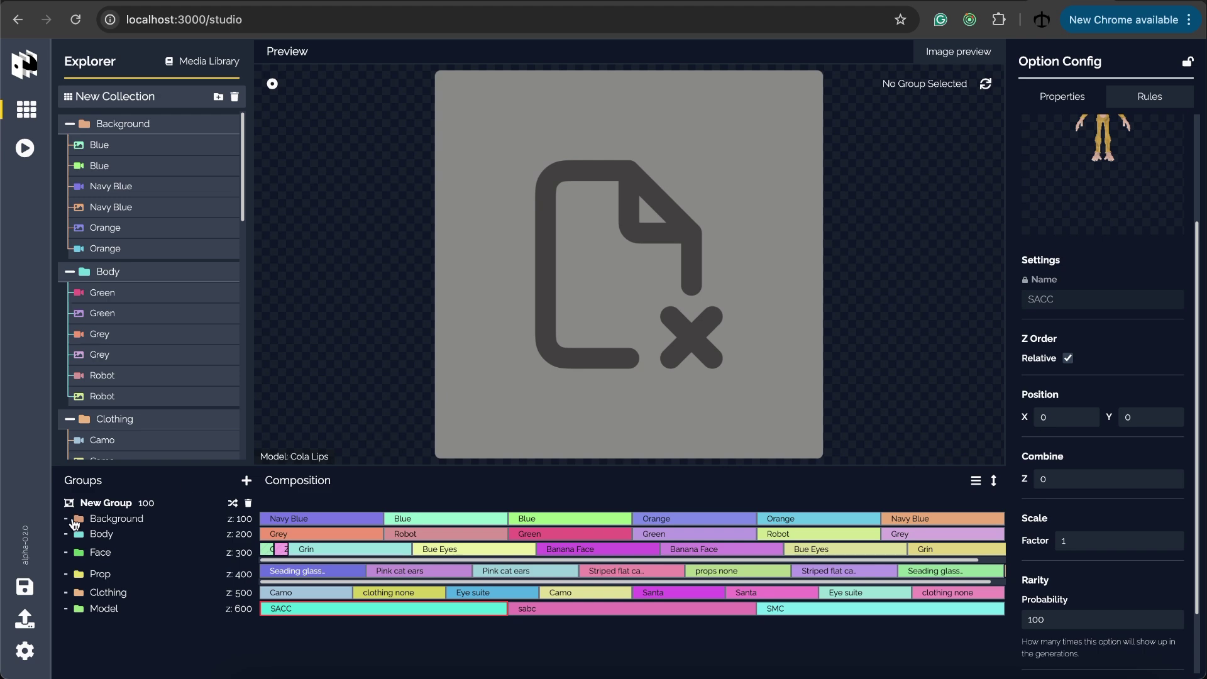
left_click(77, 506)
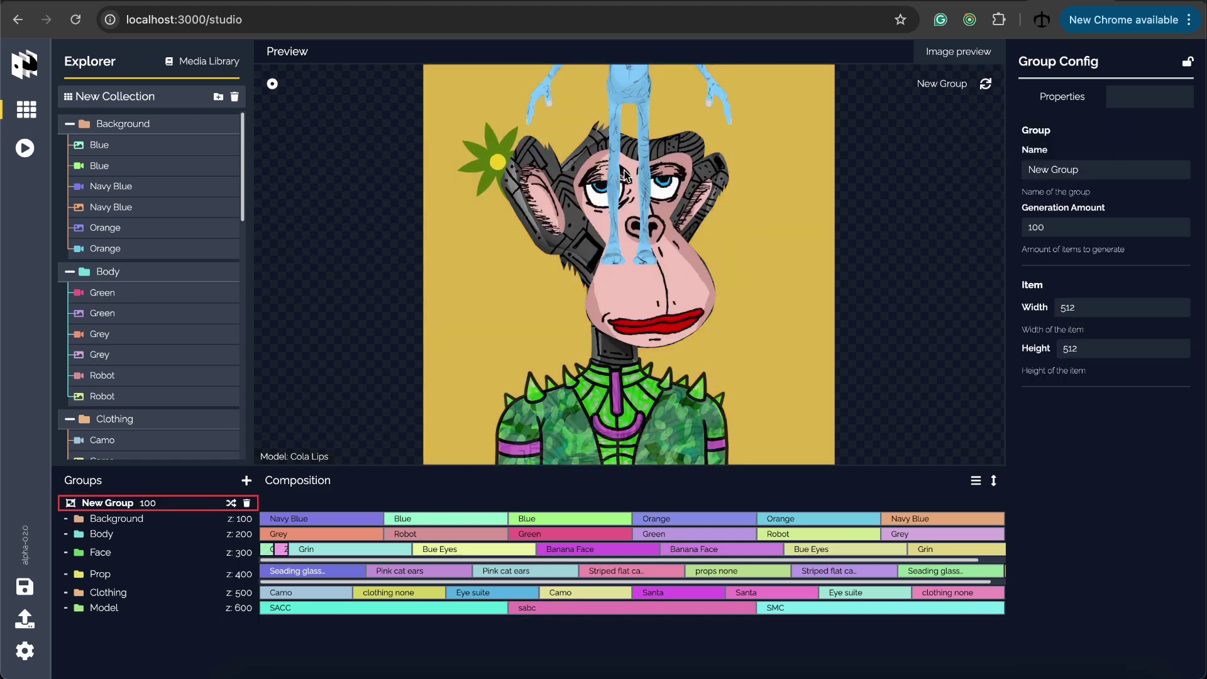
left_click(482, 614)
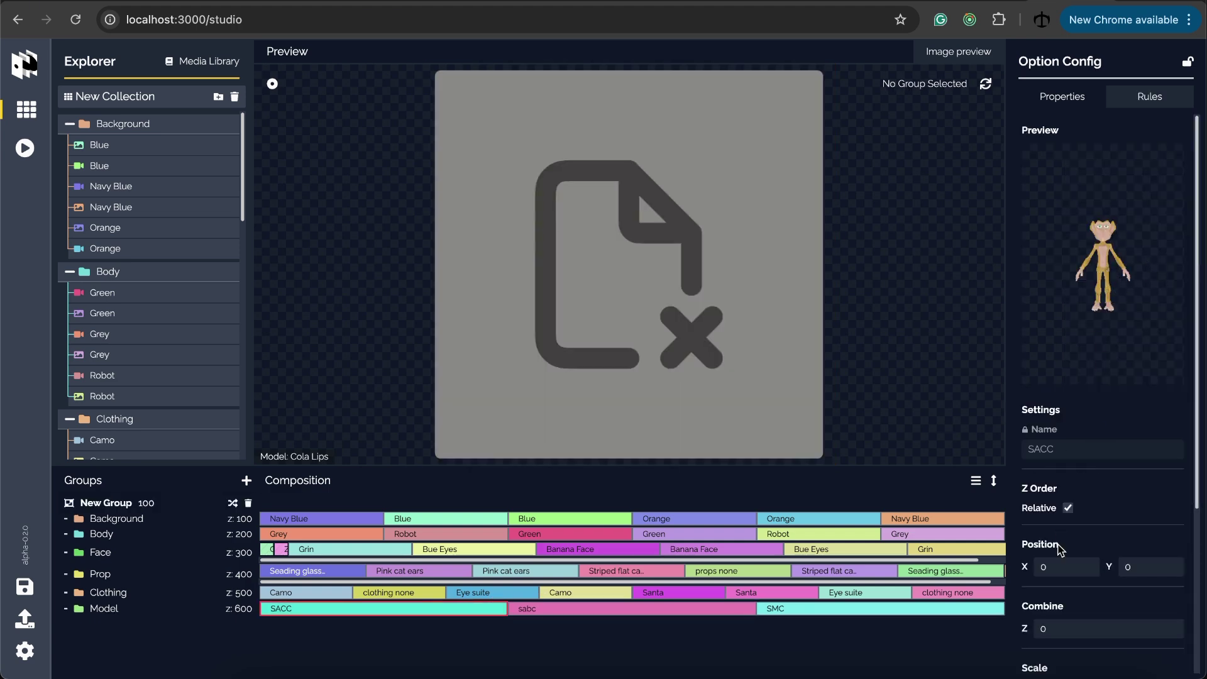
scroll(1091, 526, "down", 2)
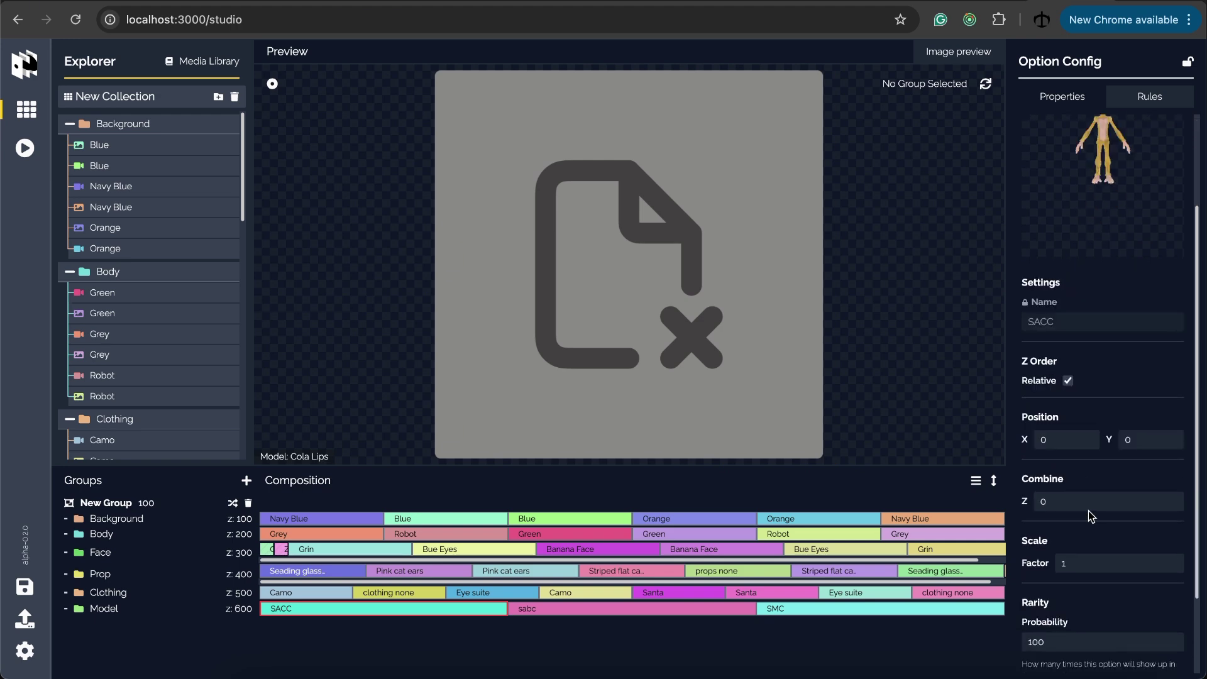
scroll(1132, 563, "down", 2)
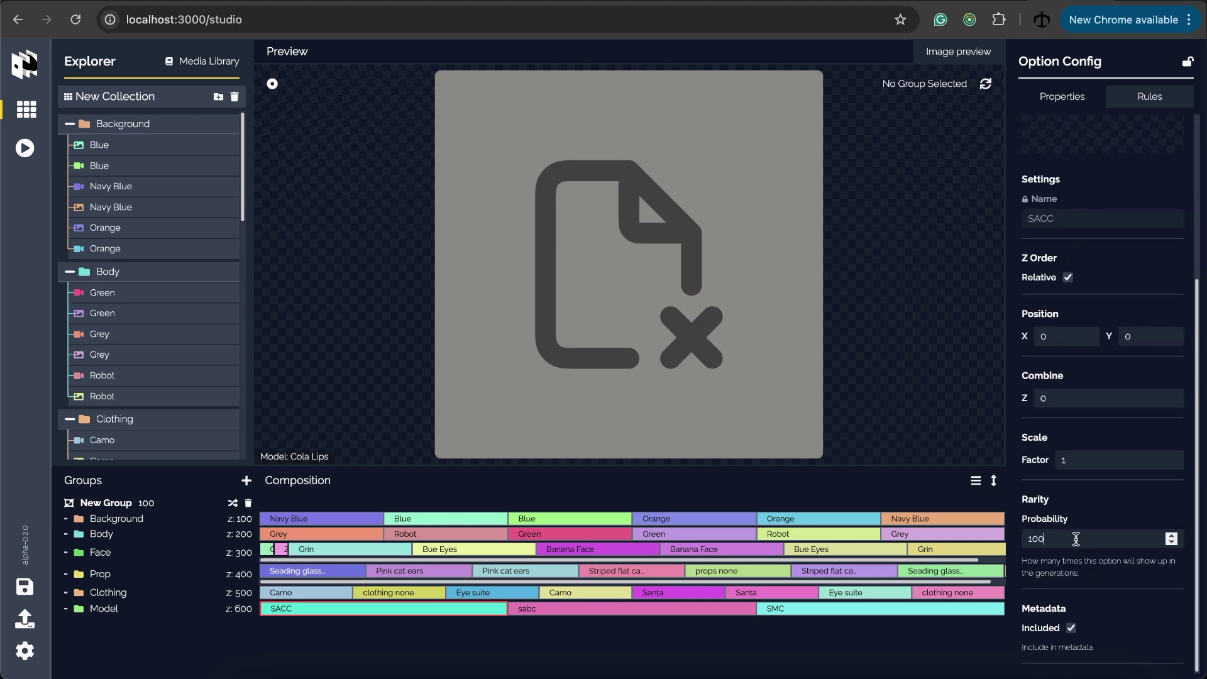
type("0")
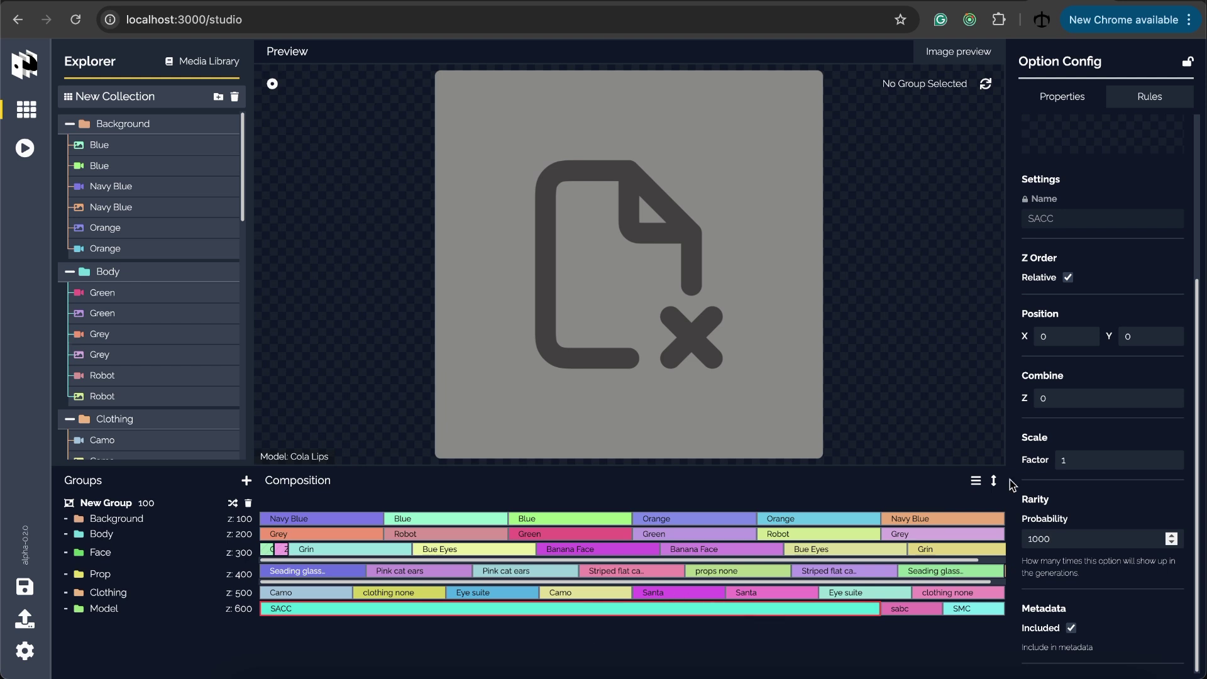
scroll(1094, 371, "up", 3)
scroll(1114, 380, "up", 1)
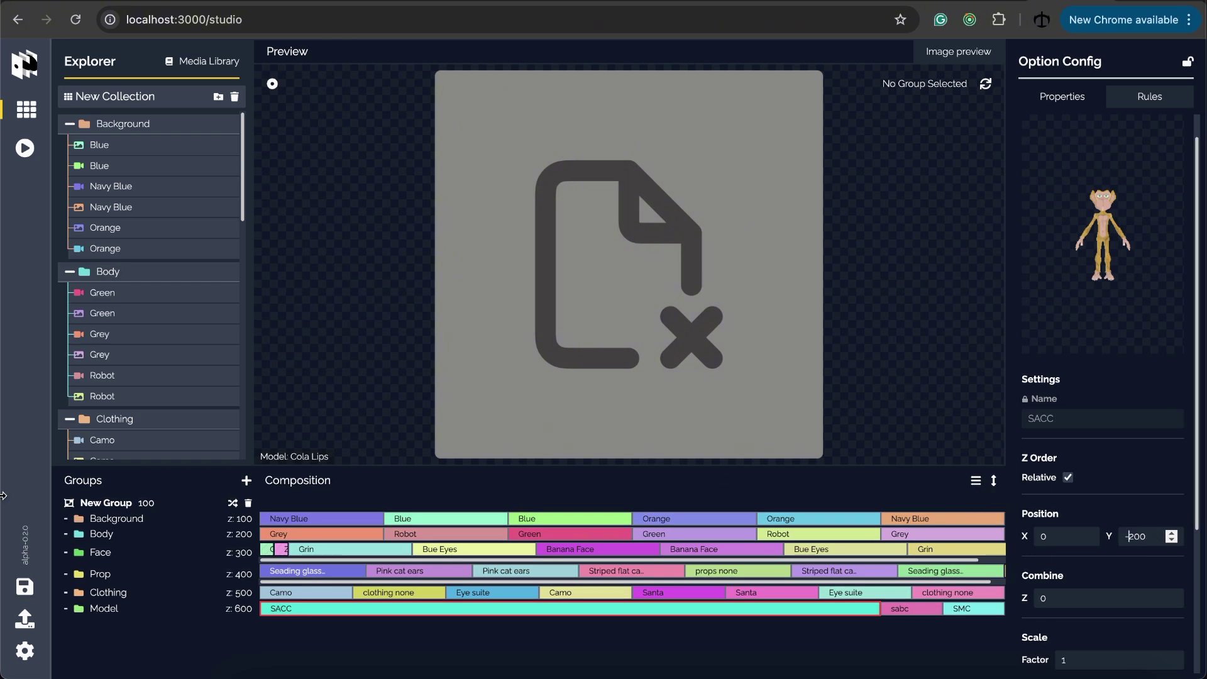
left_click(108, 503)
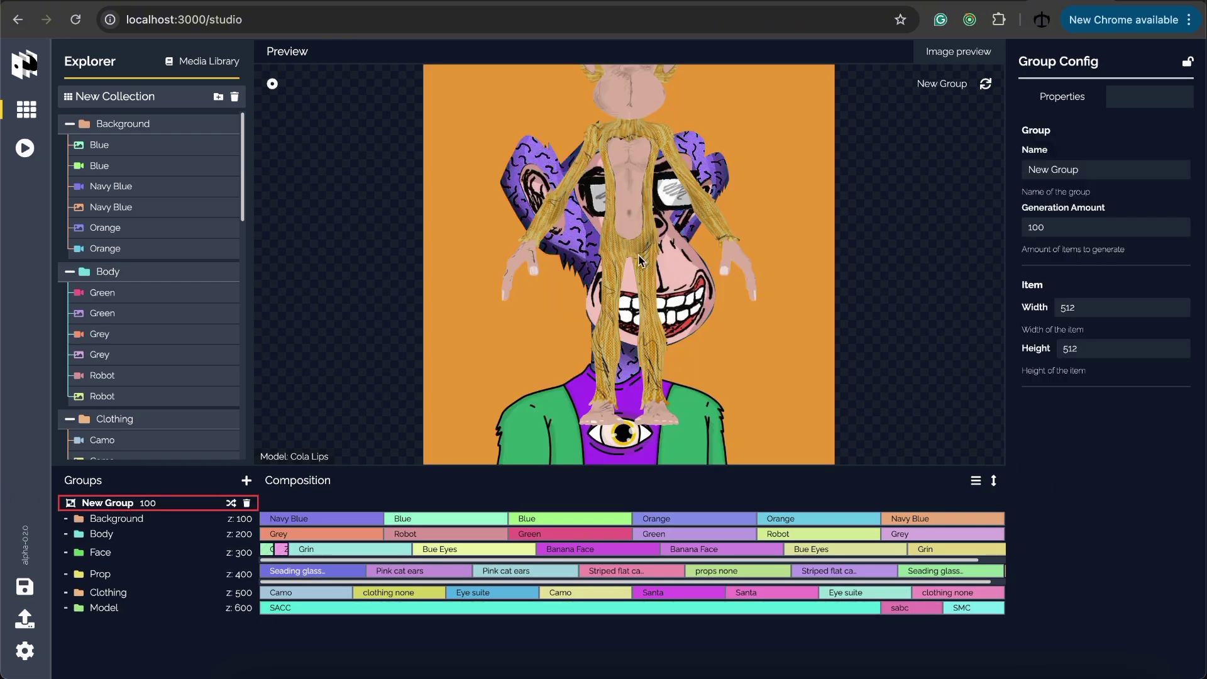
Step: Move SACC to Y -400 and preview the group with a regenerated ape
left_click(609, 609)
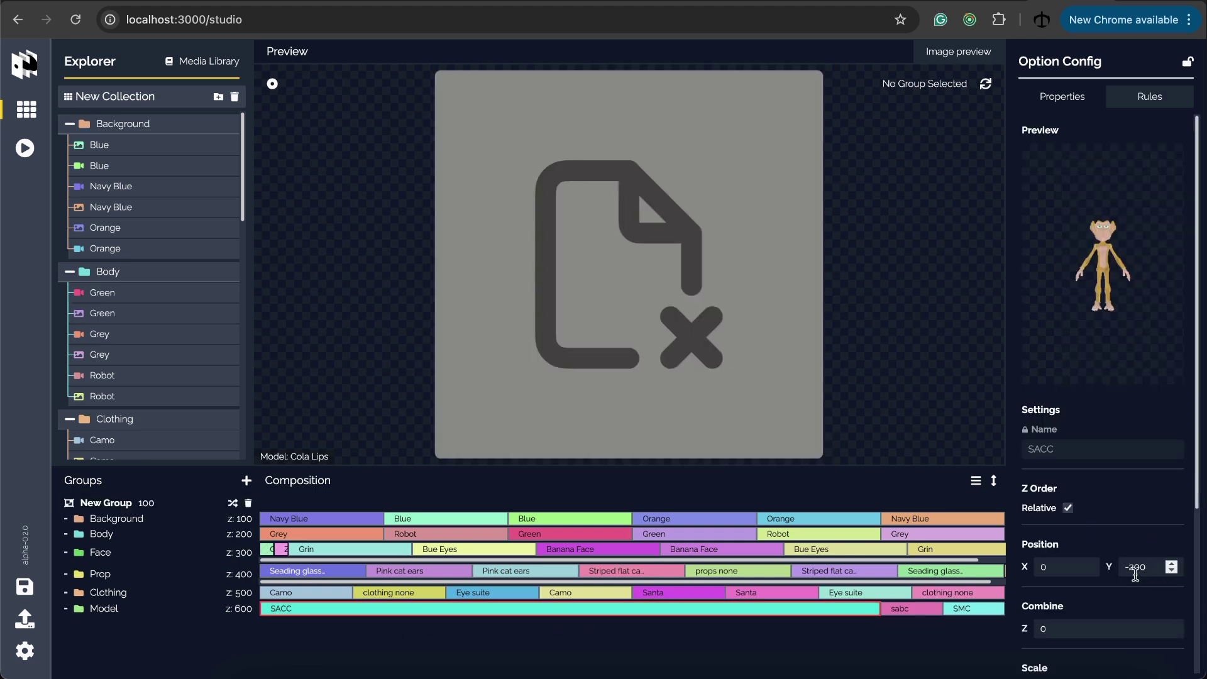
scroll(1135, 575, "down", 2)
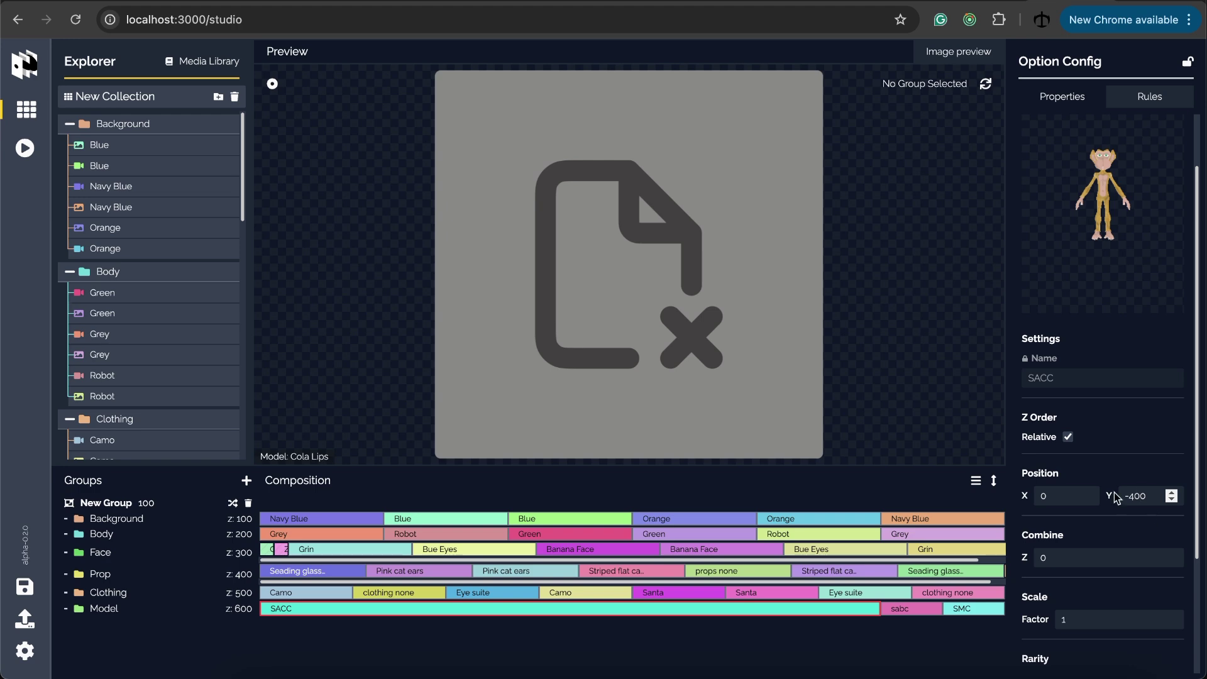
left_click(153, 502)
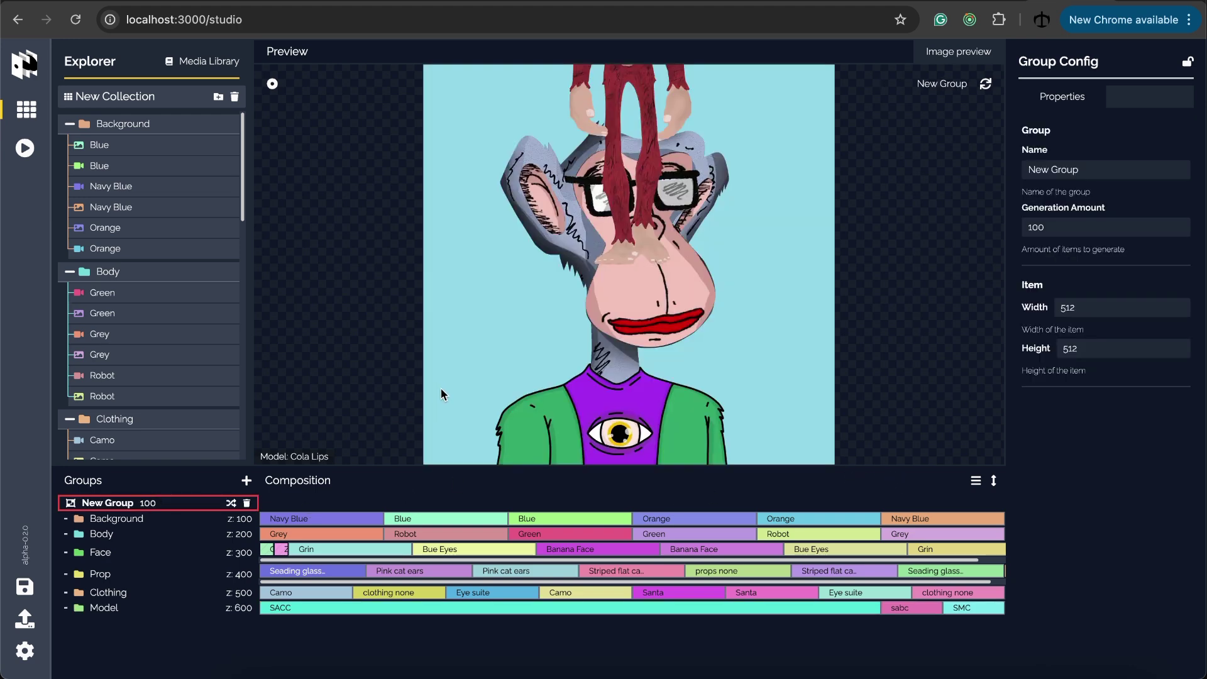
left_click(985, 84)
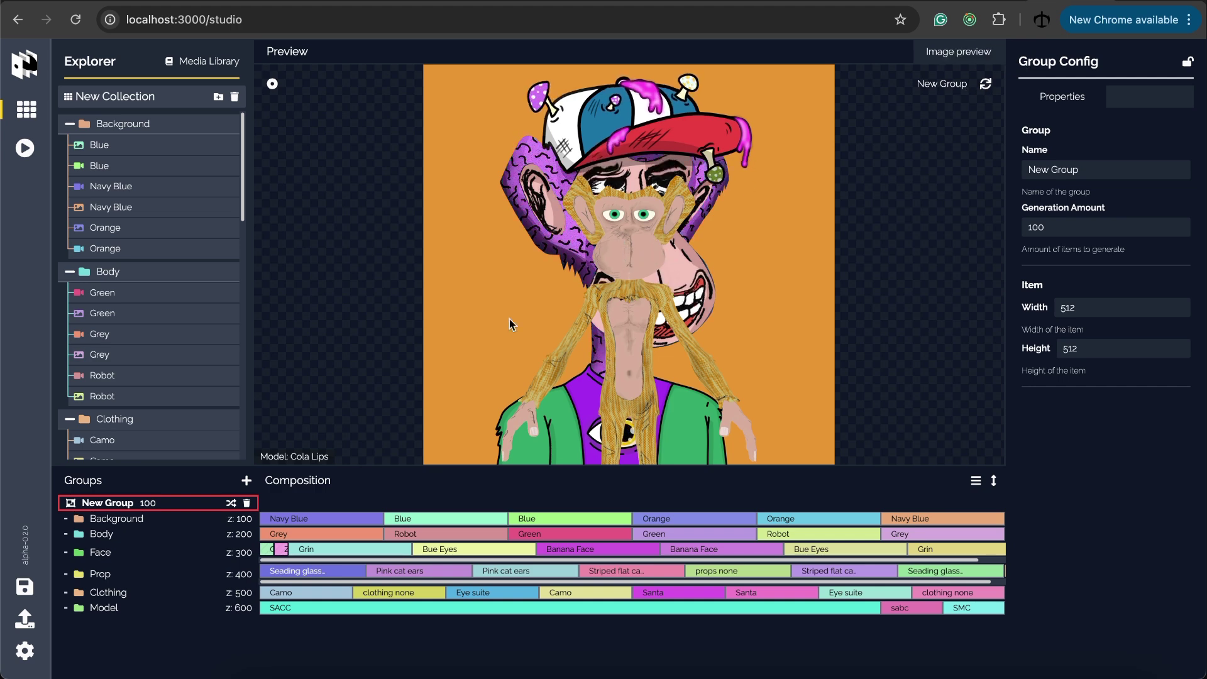
Step: Set SACC's scale factor to 2 and Y position to -800, previewing after each change
left_click(500, 608)
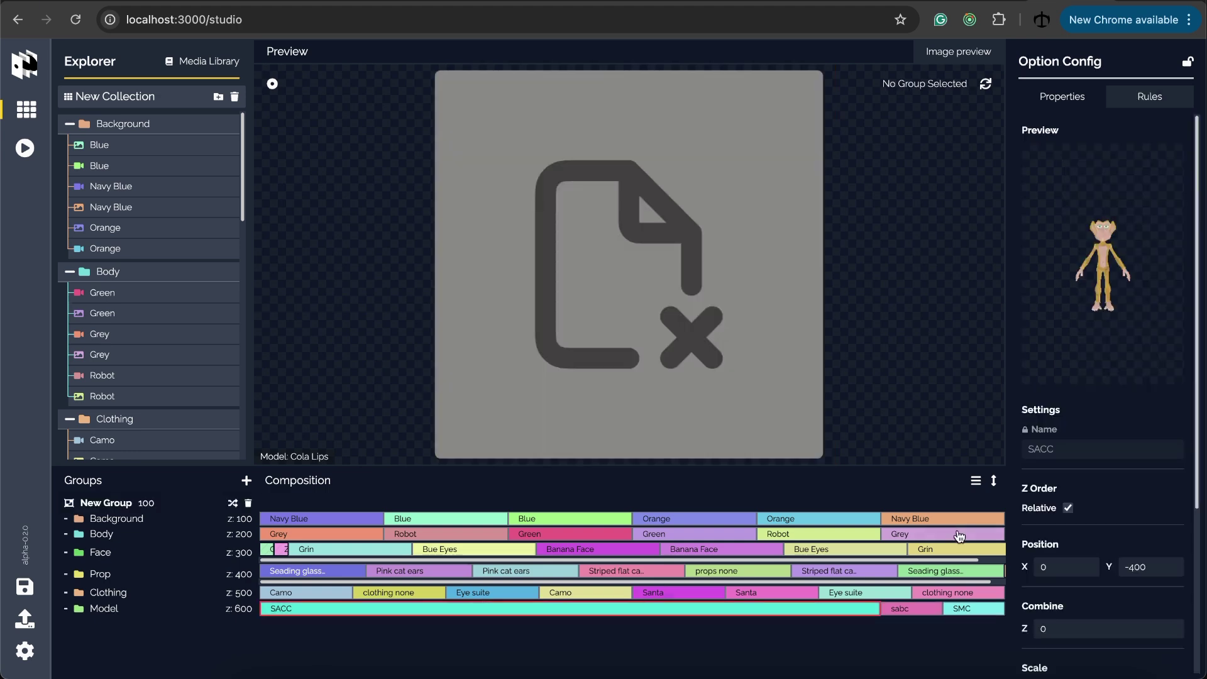
scroll(1109, 593, "down", 2)
left_click(1101, 587)
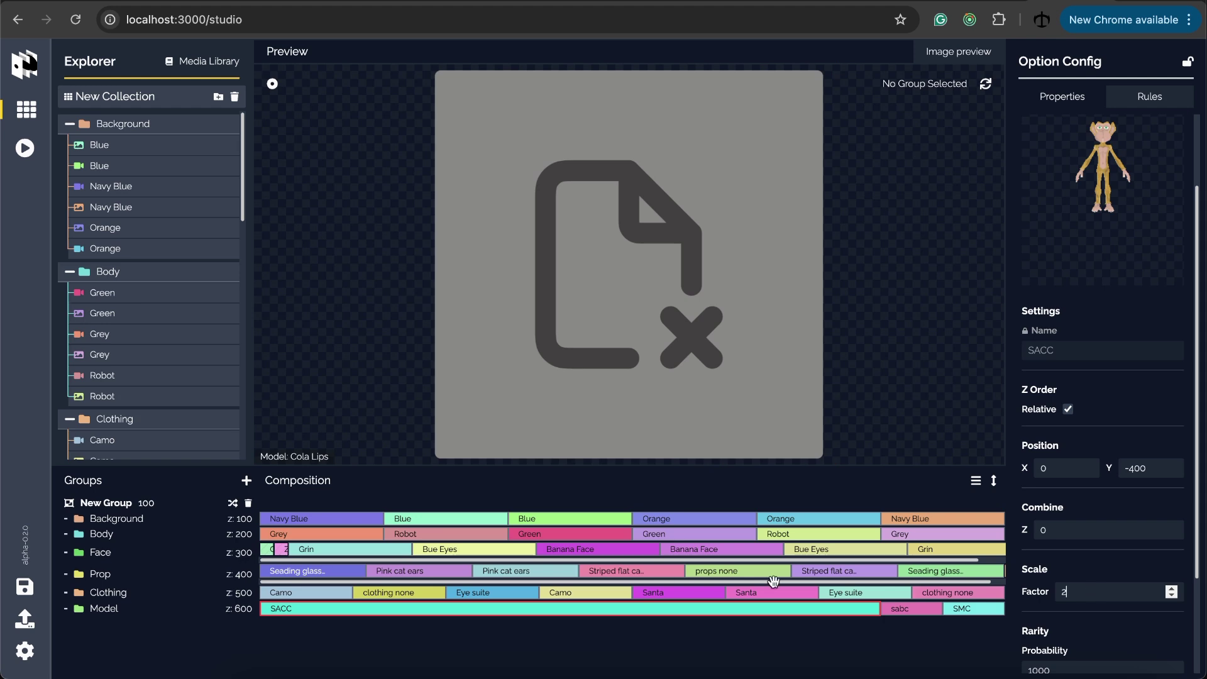
left_click(111, 503)
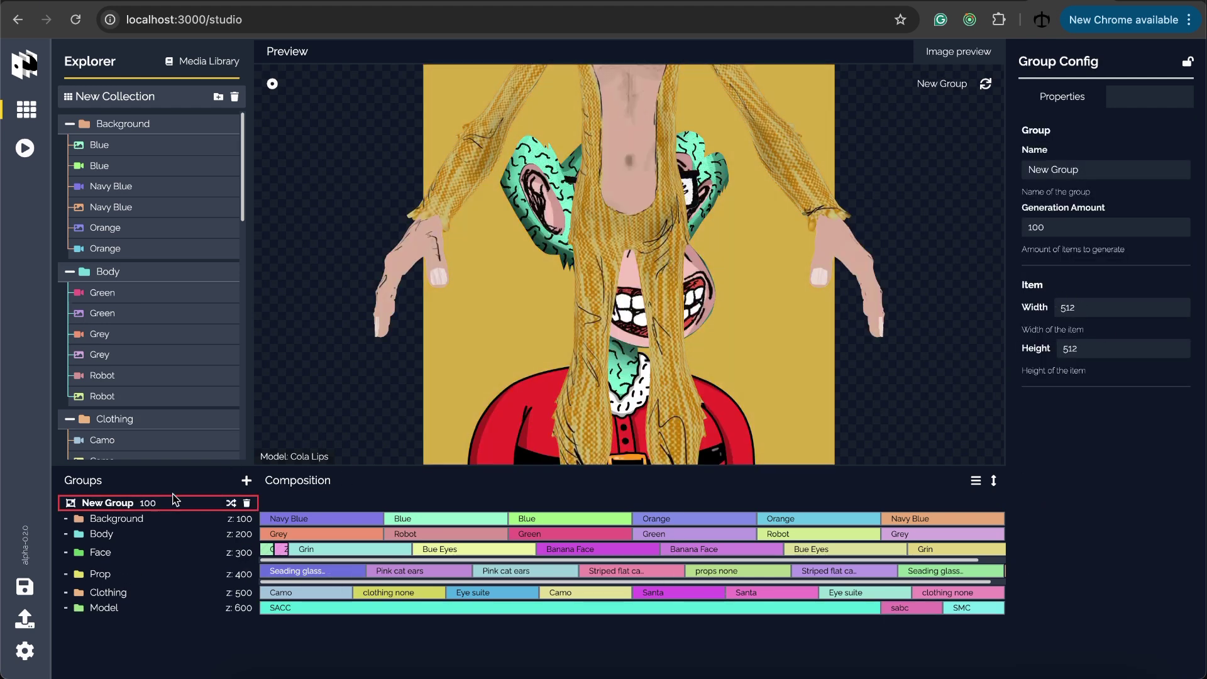
left_click(741, 608)
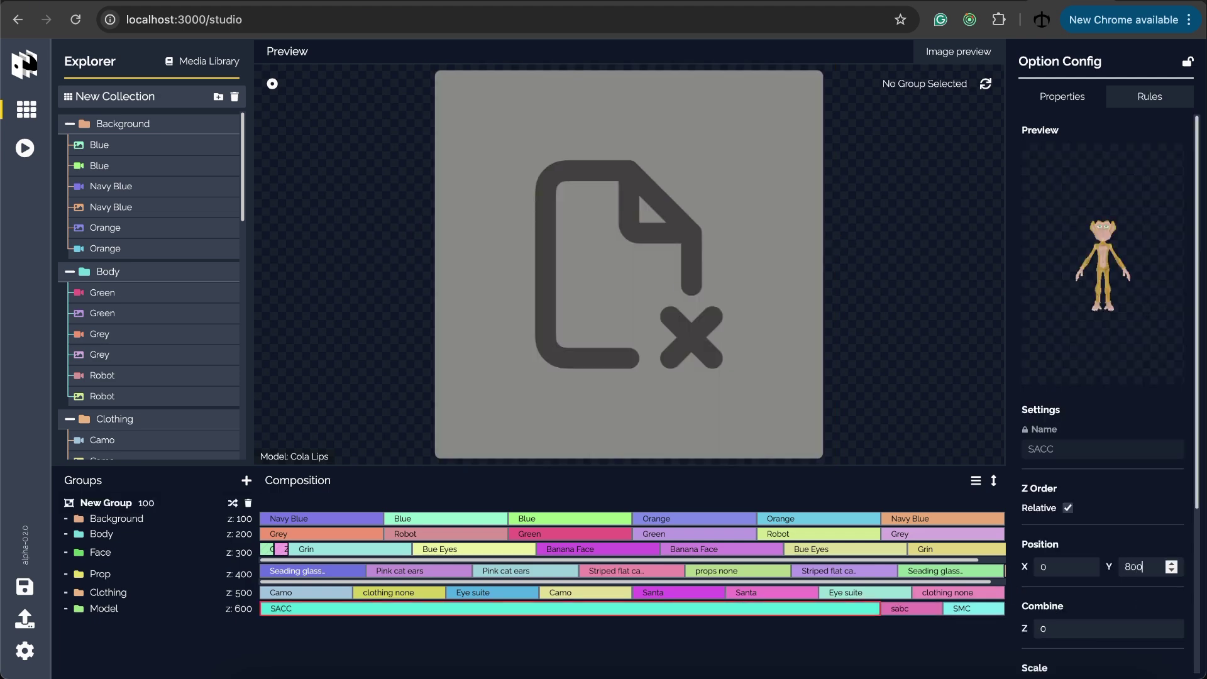
type("-")
left_click(122, 503)
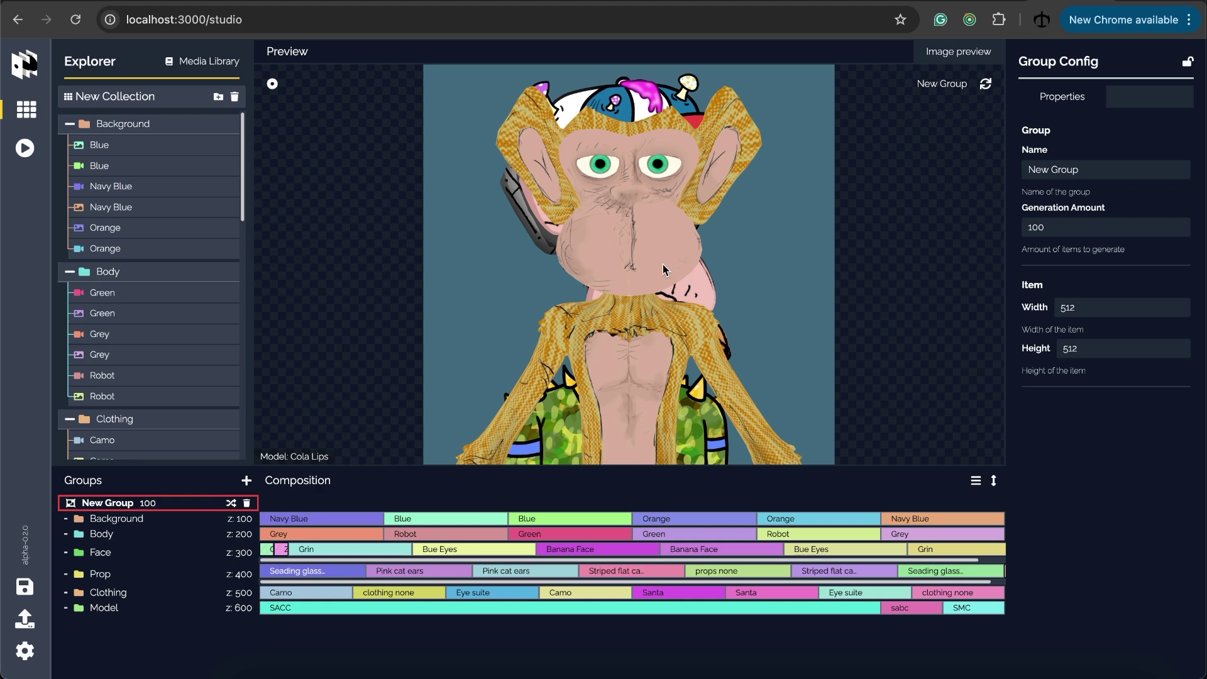
Step: Delete the Body and Face layers from New Group and preview the result
left_click_drag(677, 255, 715, 240)
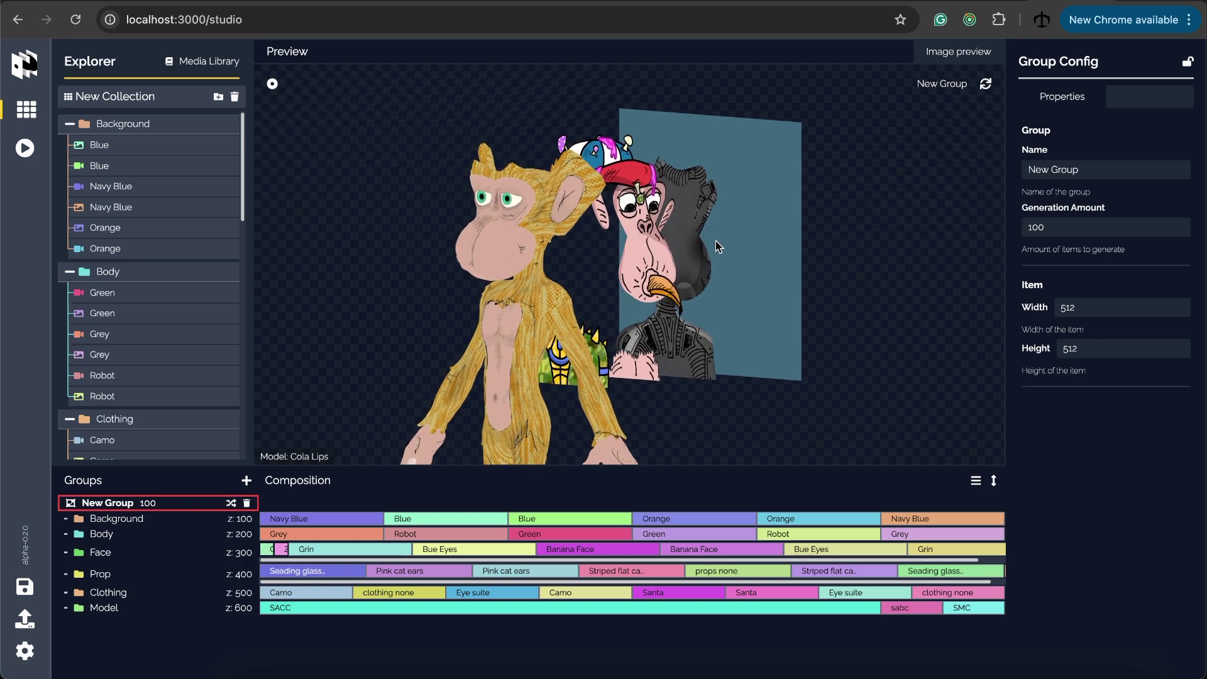
left_click(153, 536)
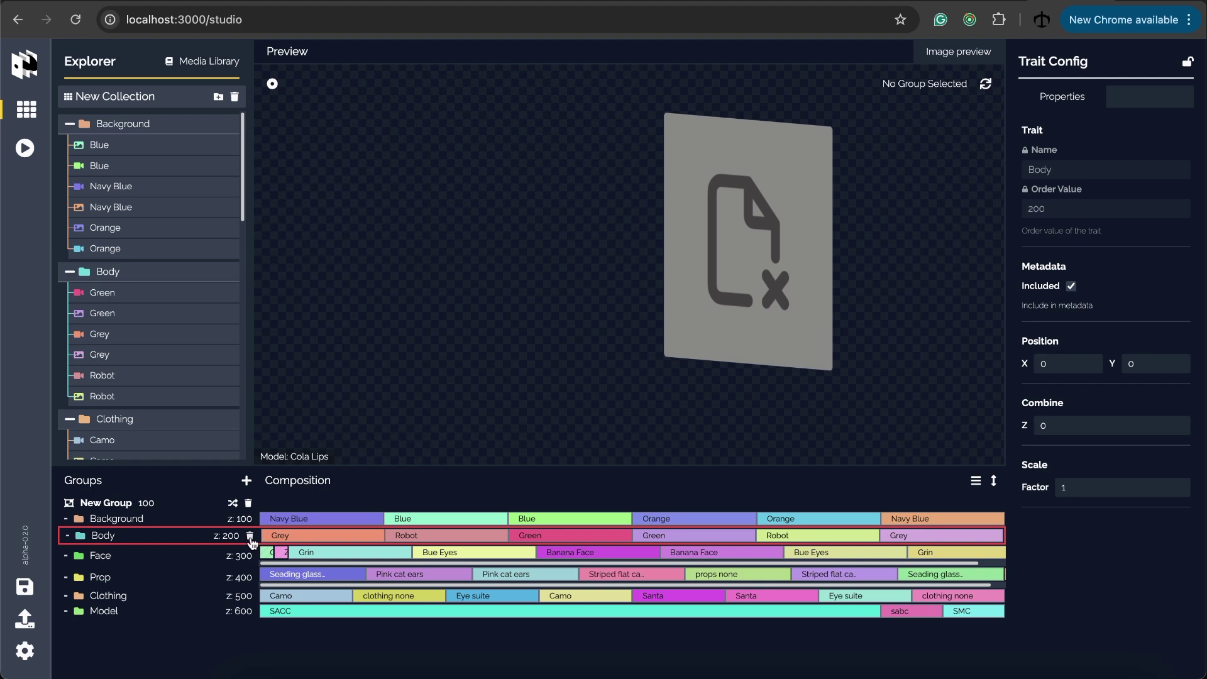
left_click(249, 536)
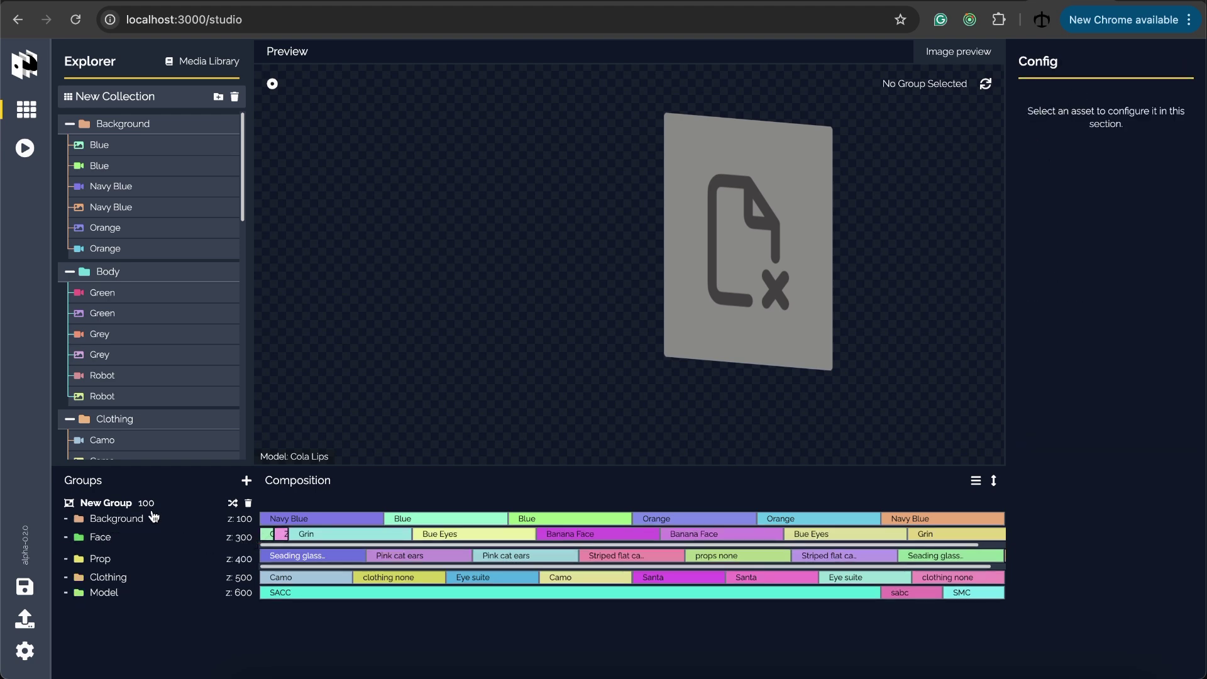
left_click(153, 506)
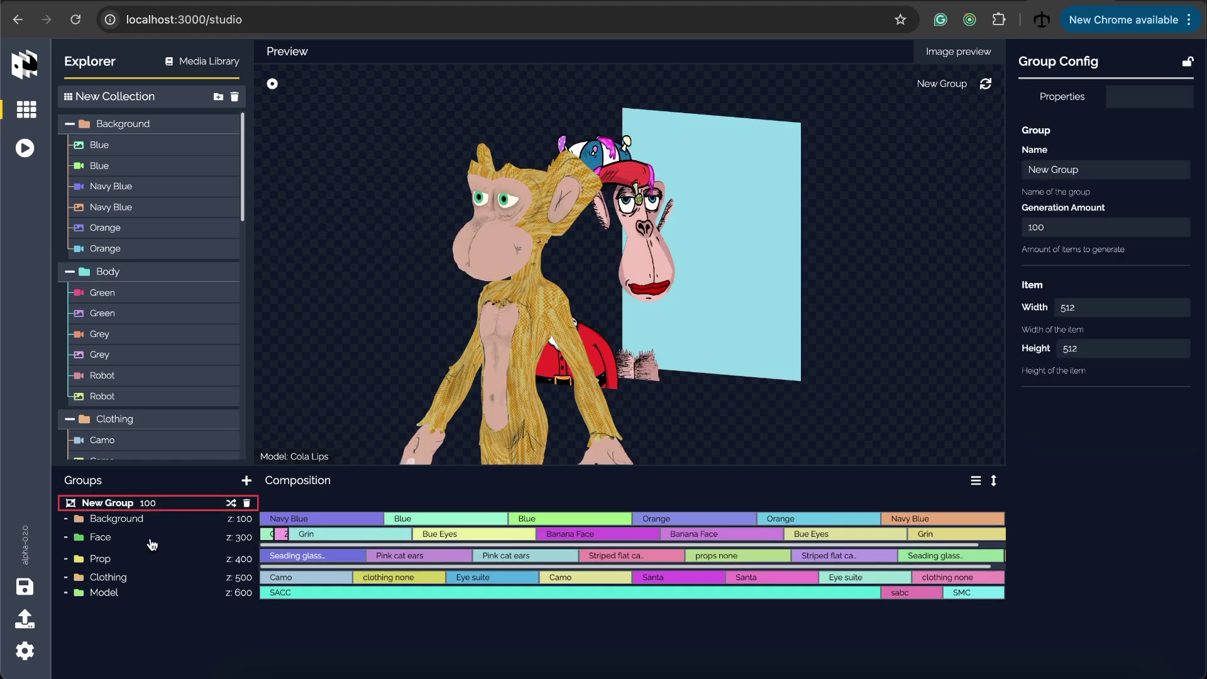
left_click(260, 544)
left_click(250, 540)
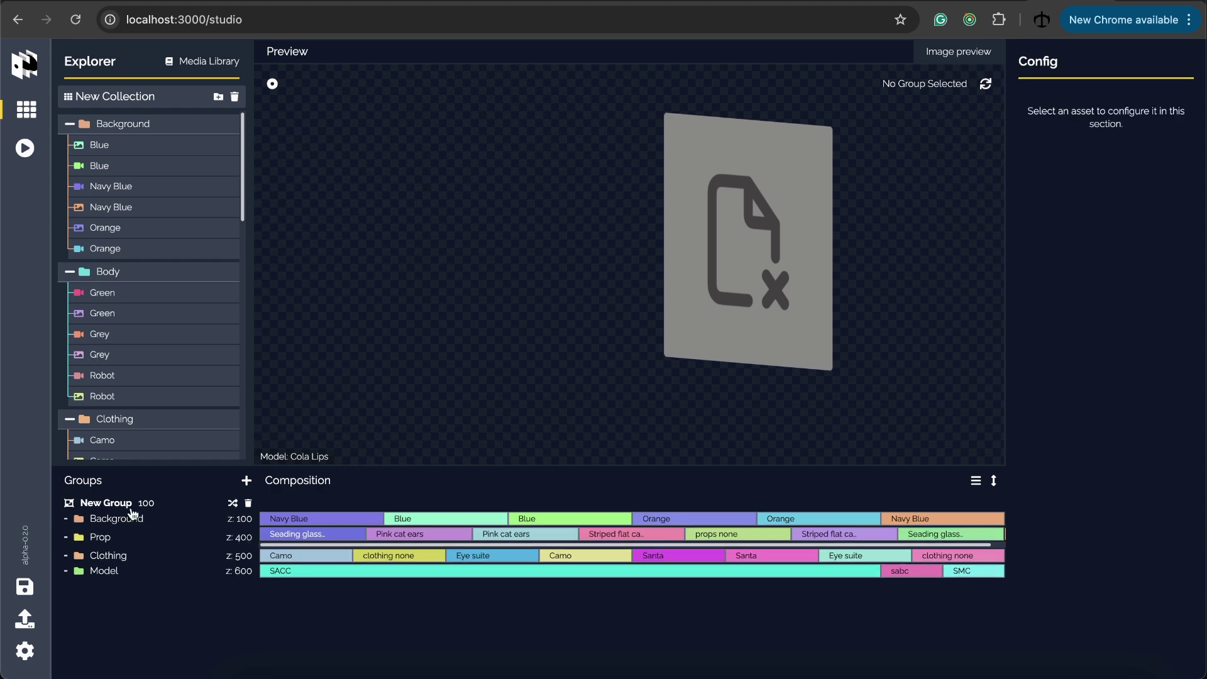
left_click(132, 508)
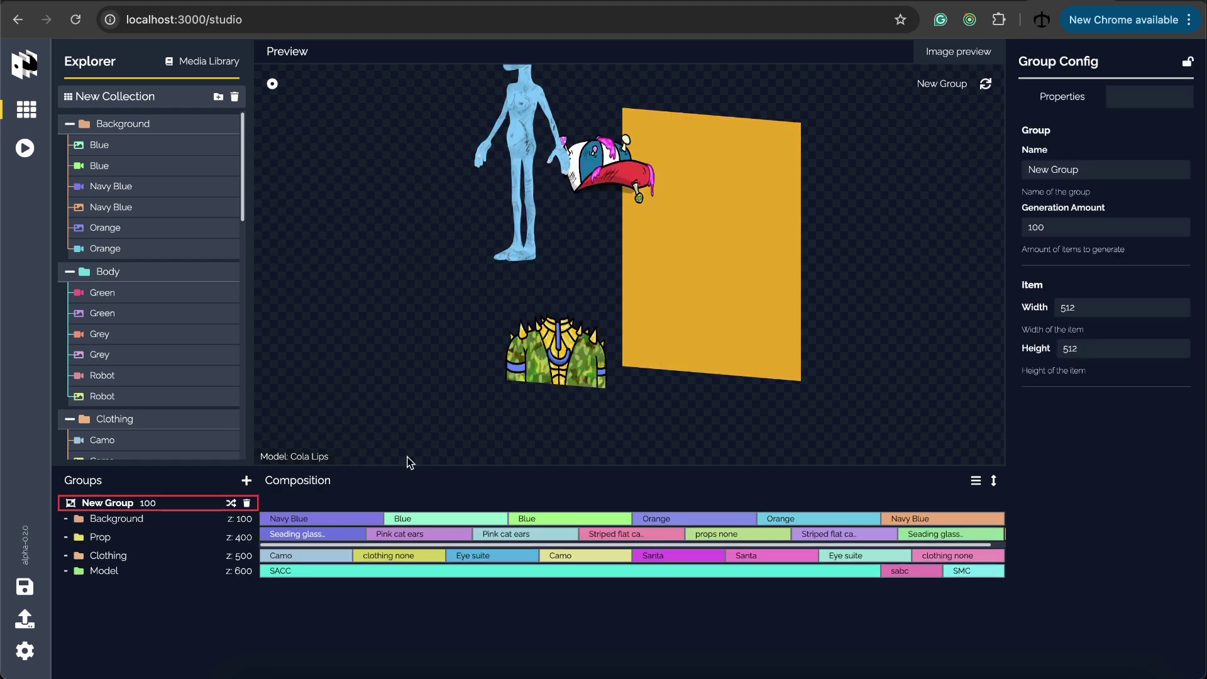
Step: Regenerate the preview ape and move the Model layer directly after Background
left_click(985, 85)
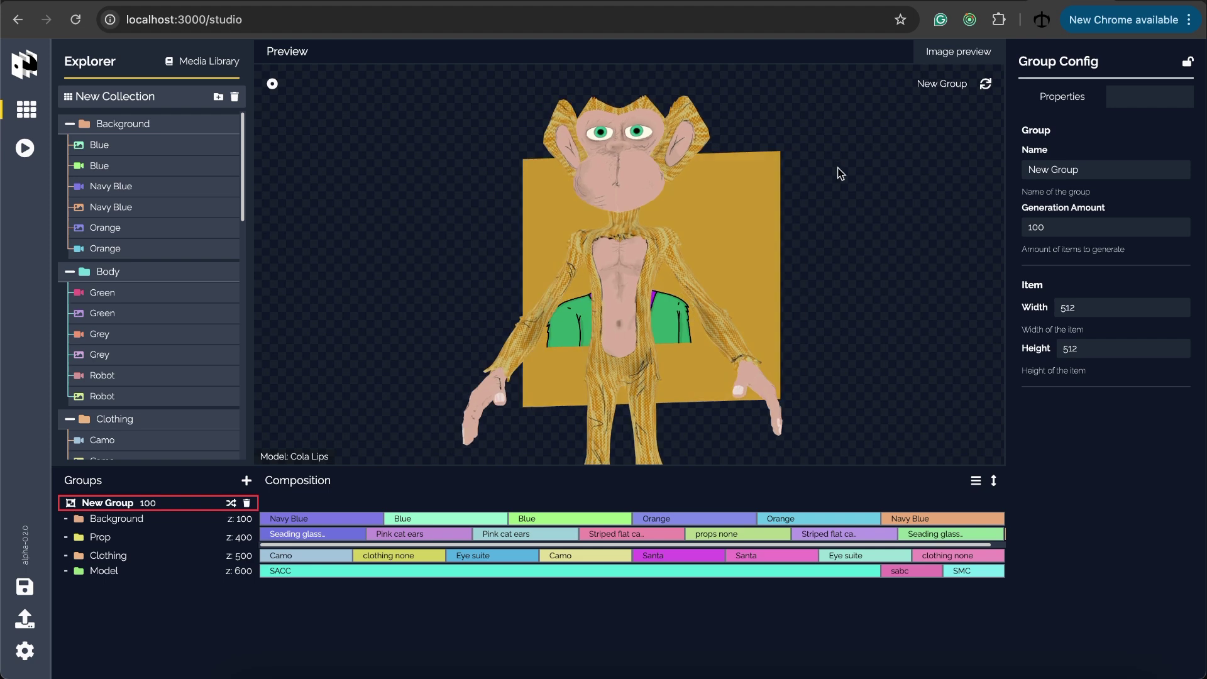
left_click_drag(840, 174, 751, 200)
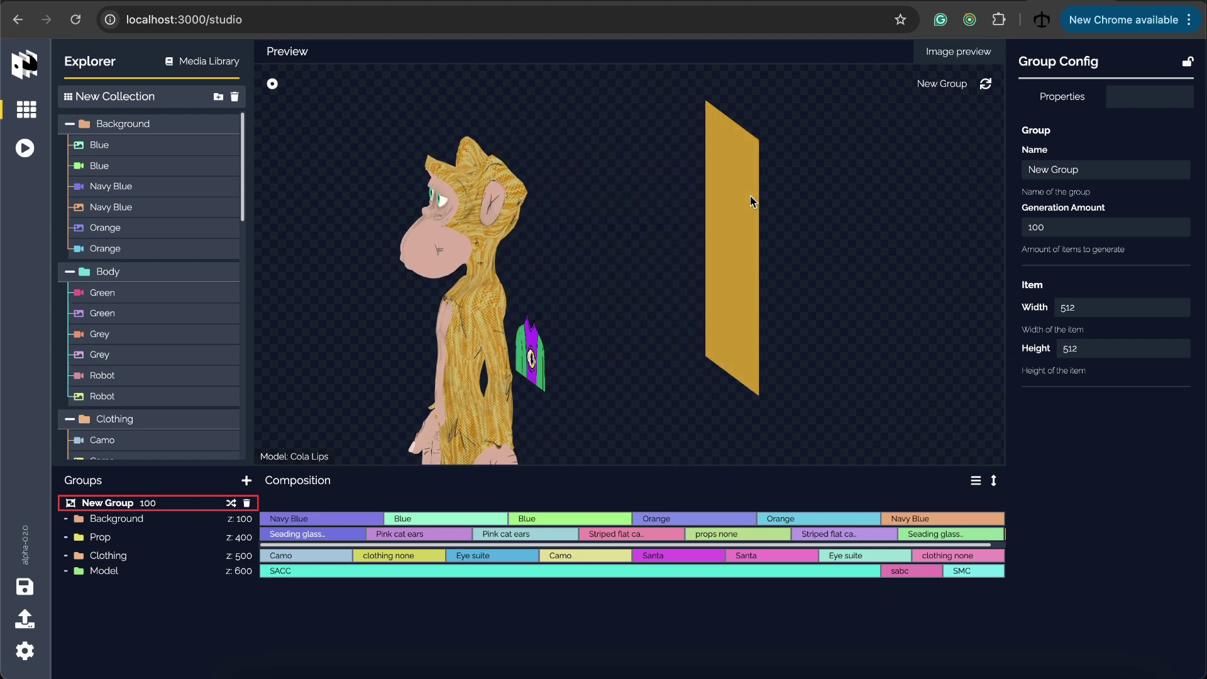
left_click_drag(128, 570, 127, 536)
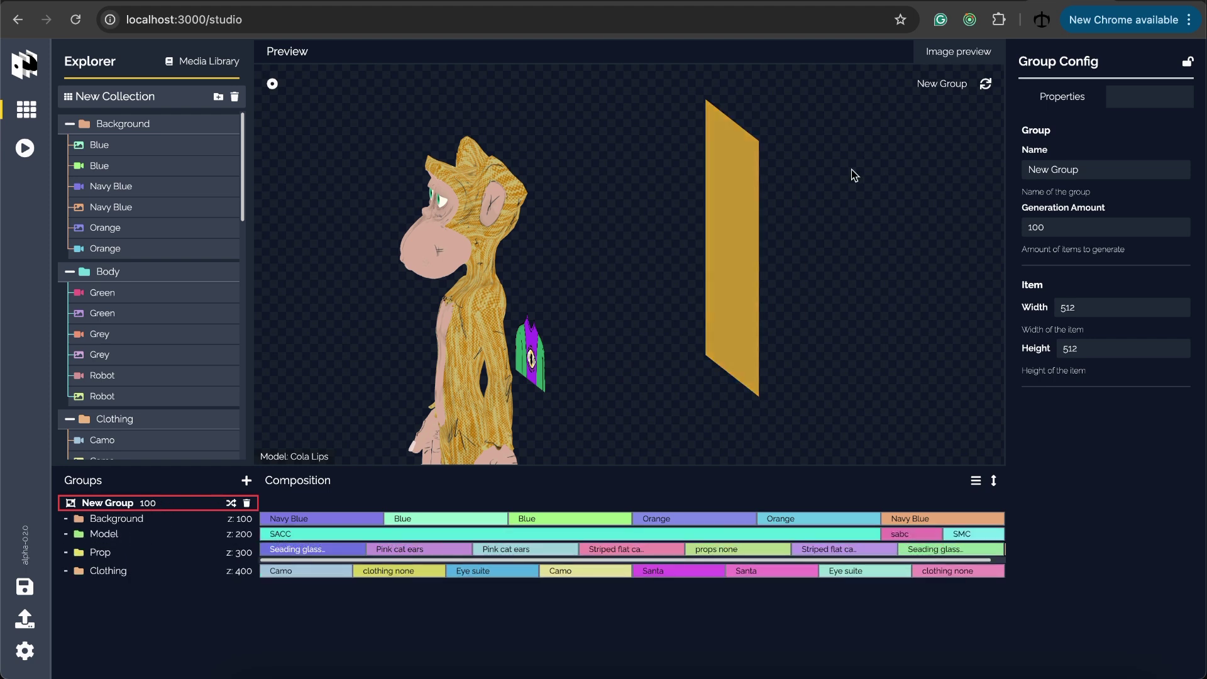
Step: Stretch the Seading glasses clip so it spans most of the Prop track
left_click(987, 86)
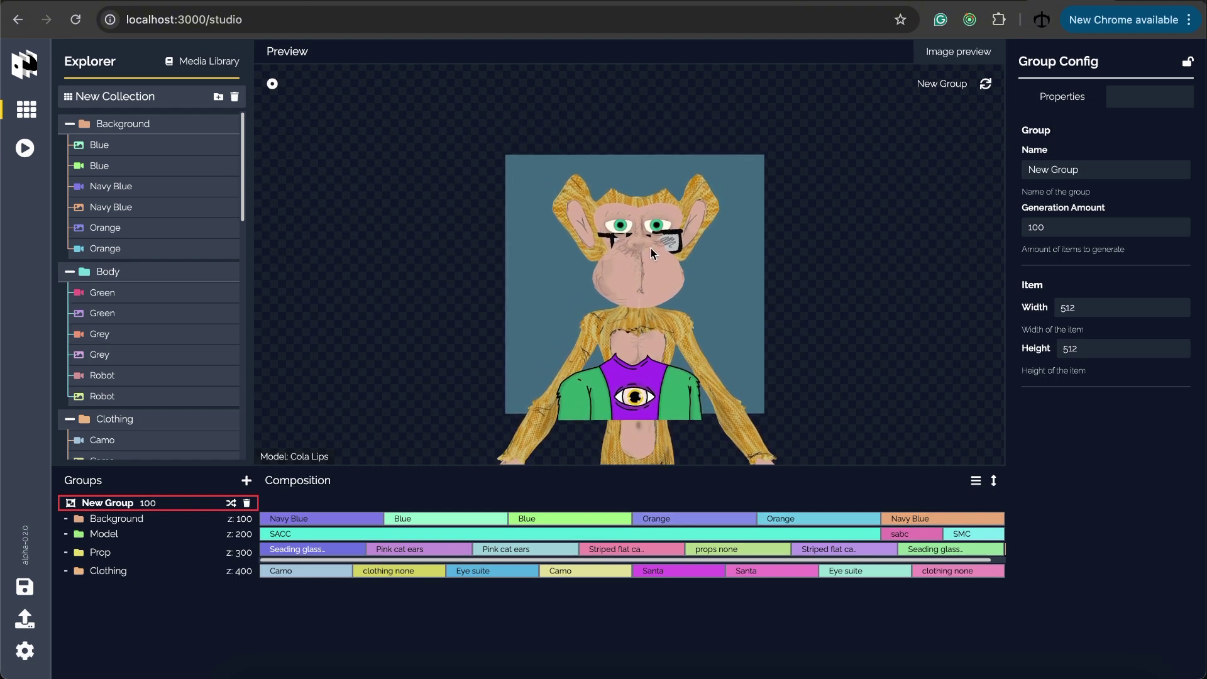
left_click_drag(642, 248, 736, 275)
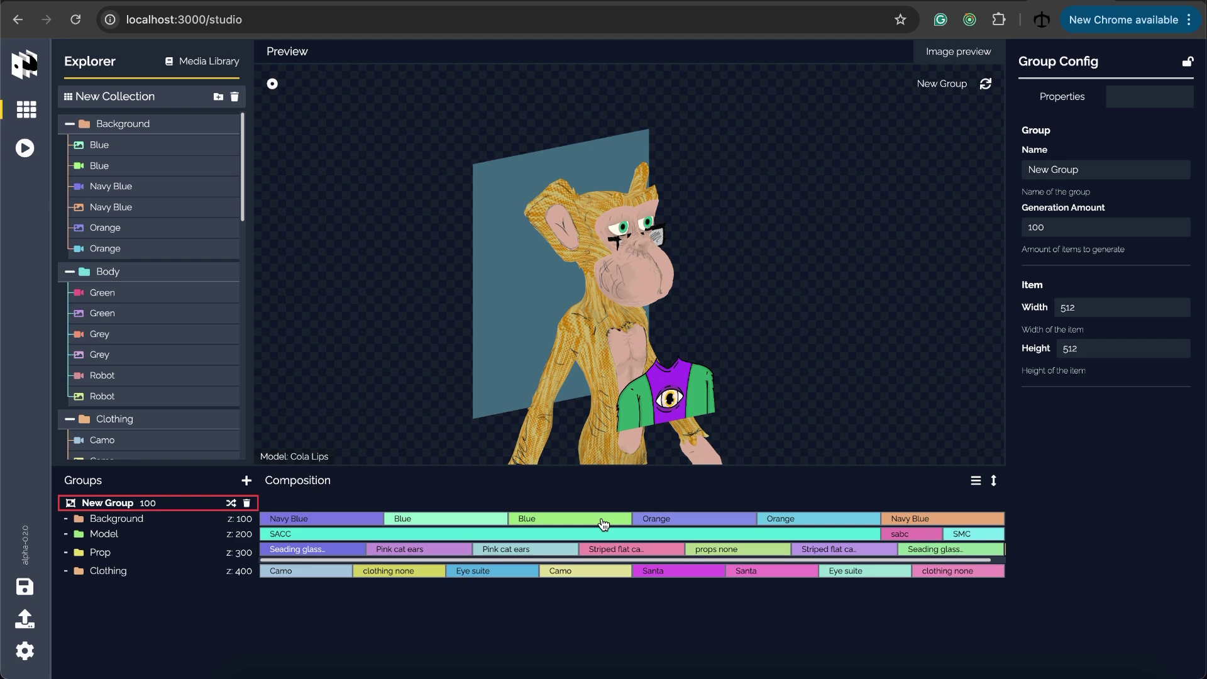
left_click_drag(604, 548, 349, 548)
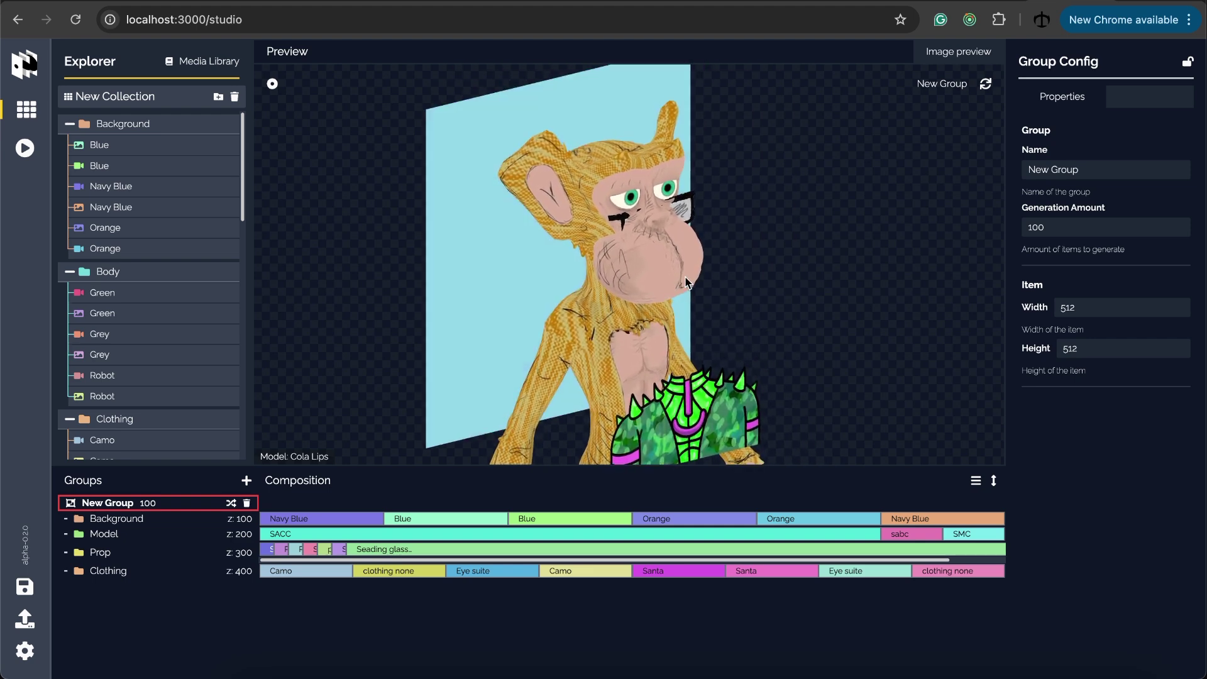
Step: Set the Seading glasses Position Y to 21 and regenerate the character to check
left_click(726, 553)
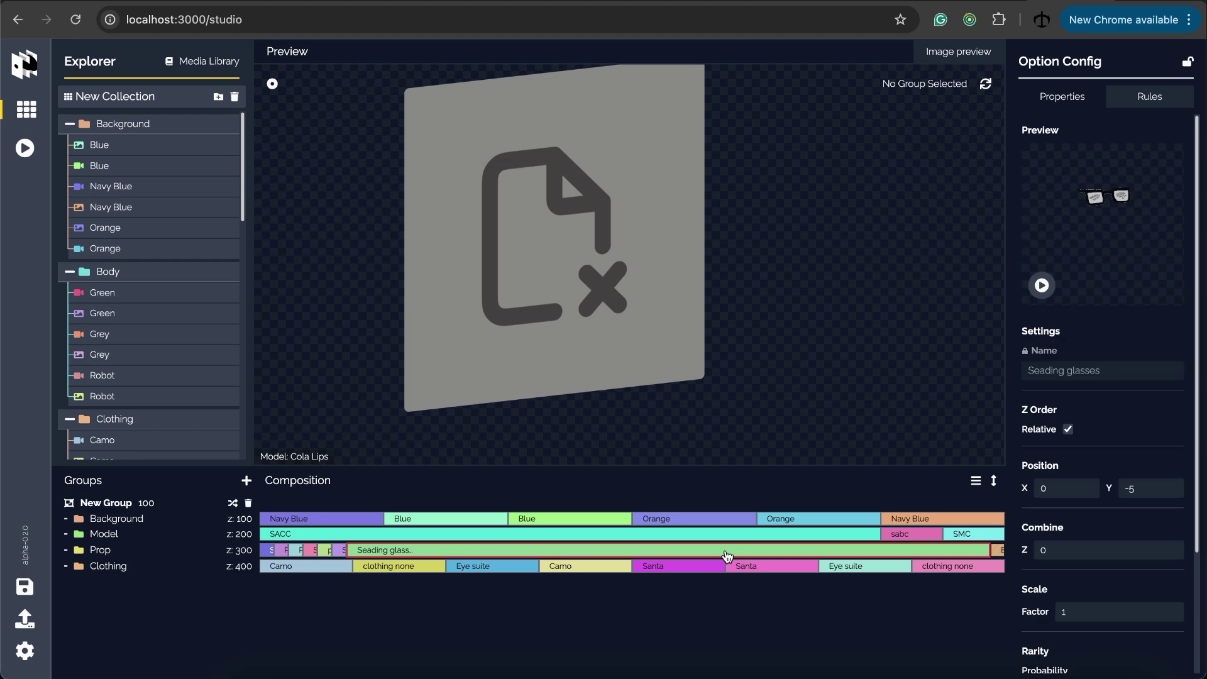
scroll(1116, 578, "down", 1)
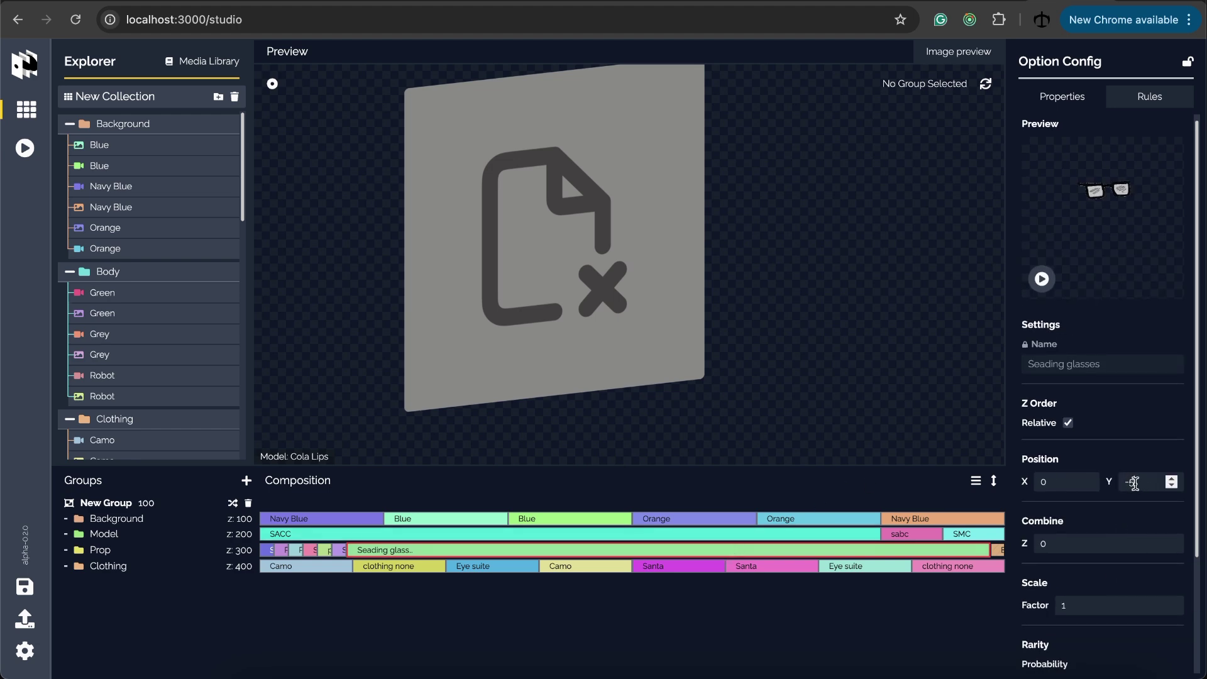
scroll(1142, 482, "up", 3)
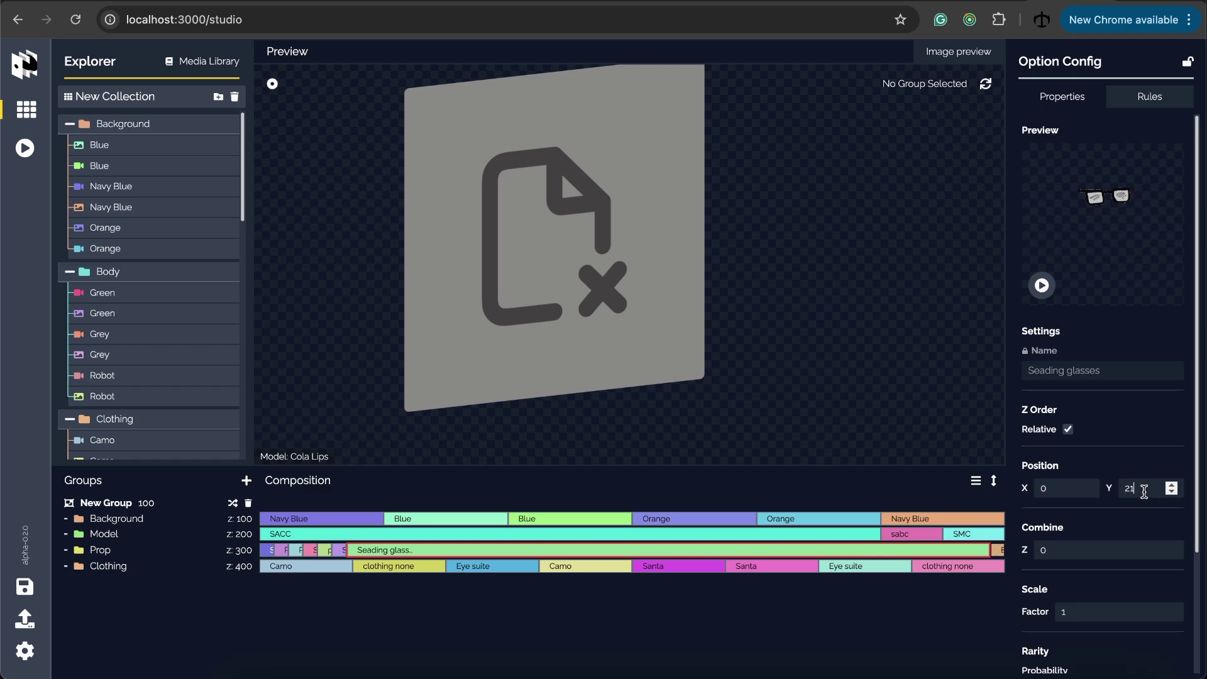
left_click(126, 504)
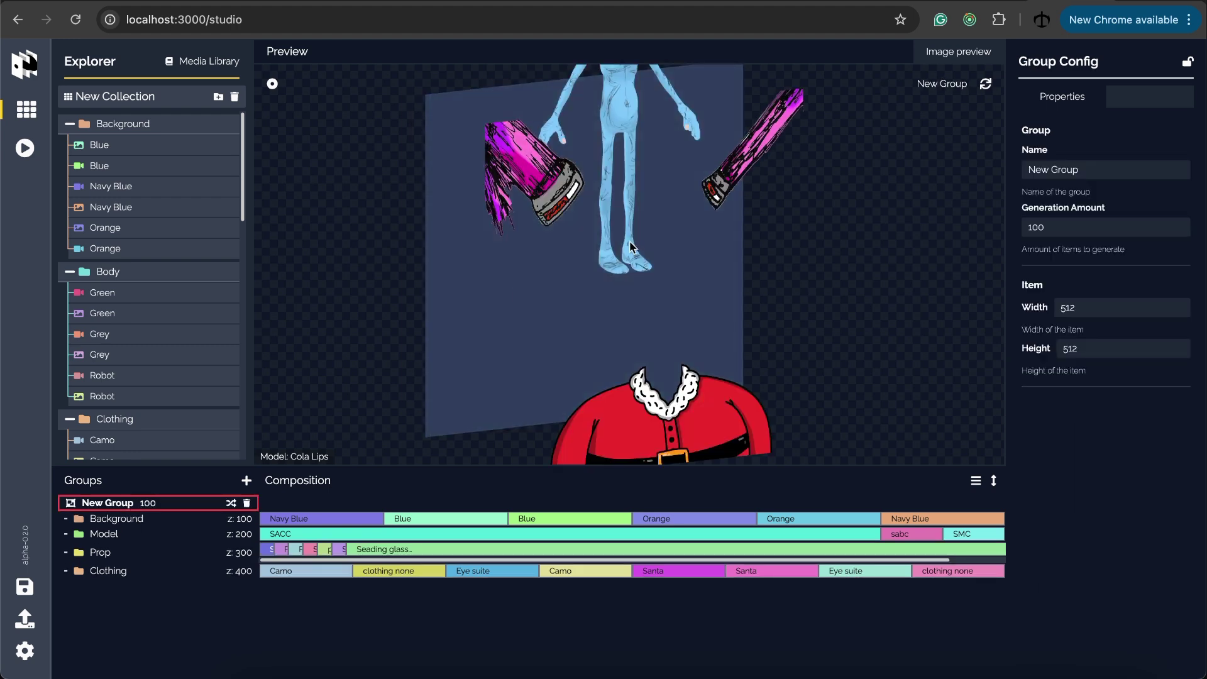
left_click(985, 84)
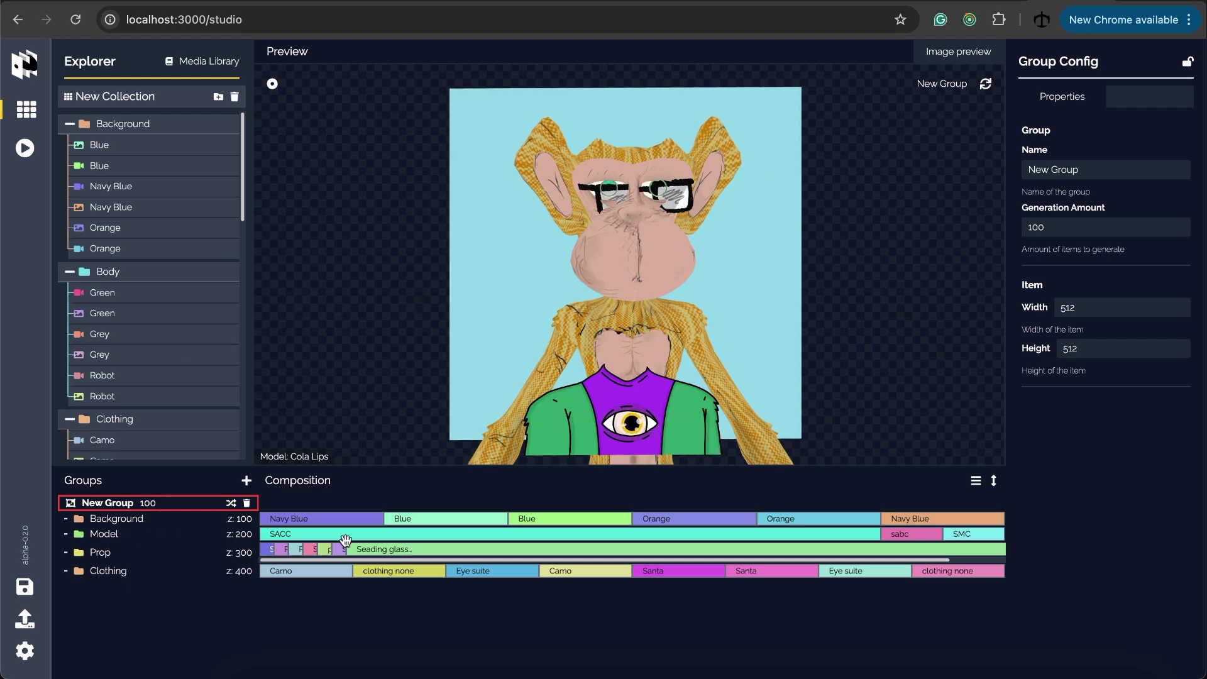
Step: Set the glasses' Position X to -10 and verify placement from a right profile
left_click(439, 552)
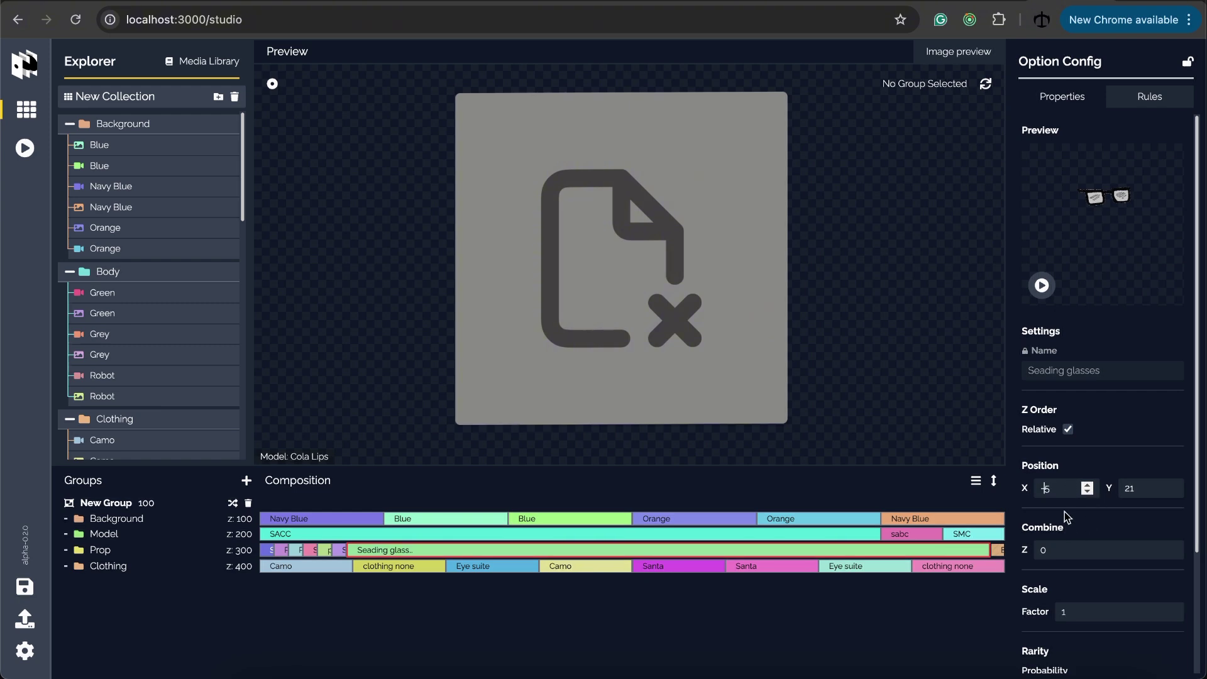
left_click(108, 503)
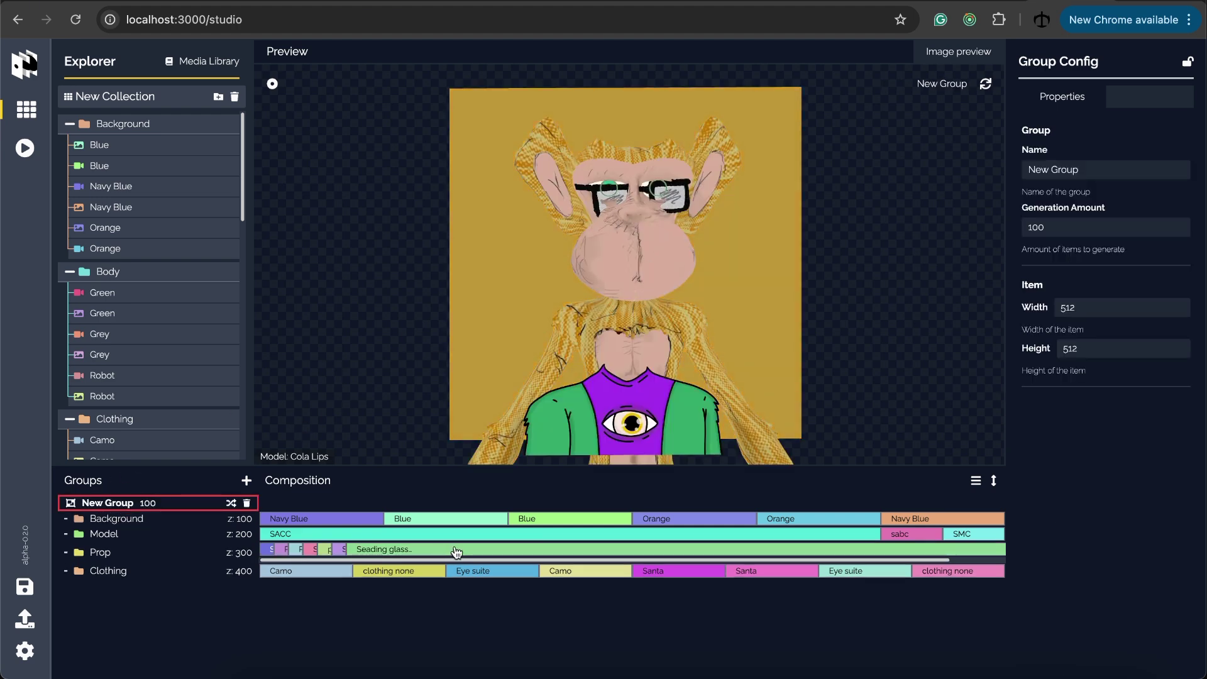
left_click(490, 550)
left_click(1063, 489)
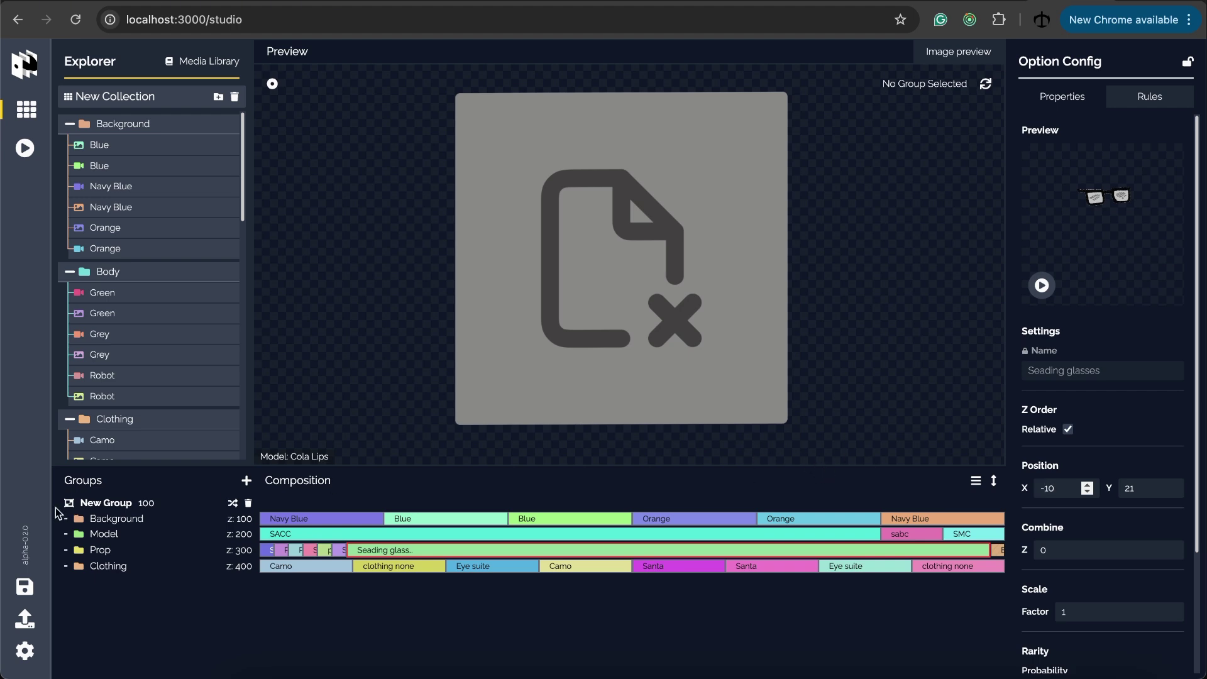
left_click(114, 503)
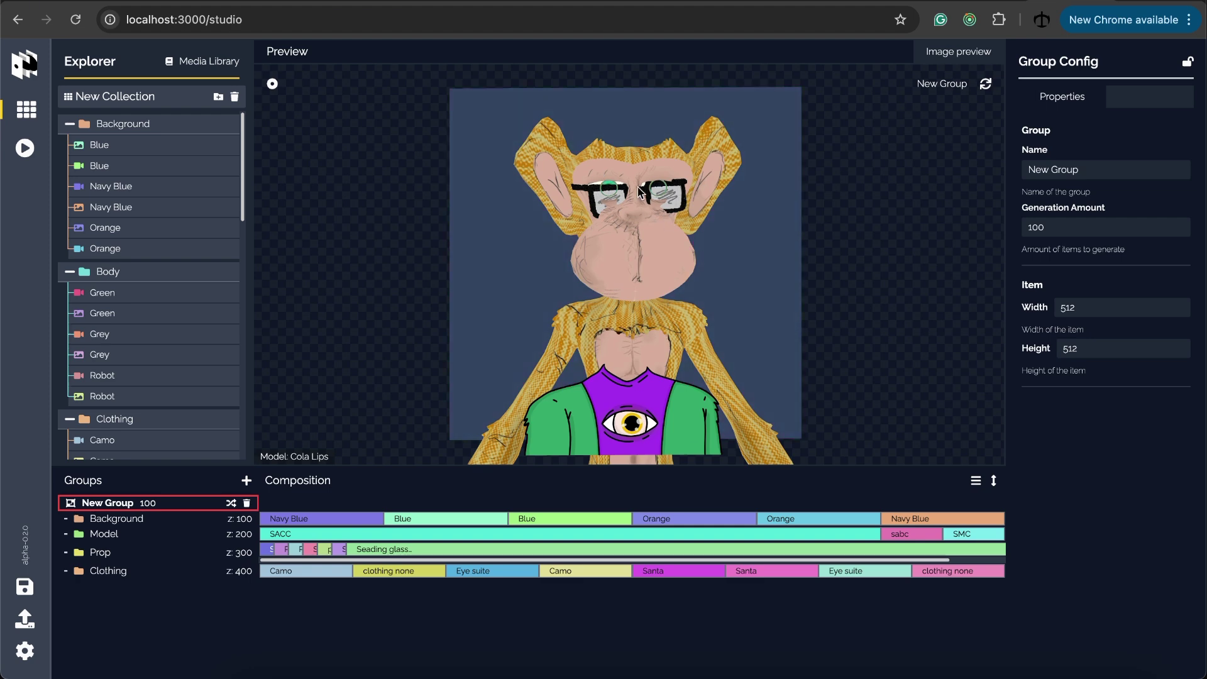
left_click_drag(689, 201, 745, 209)
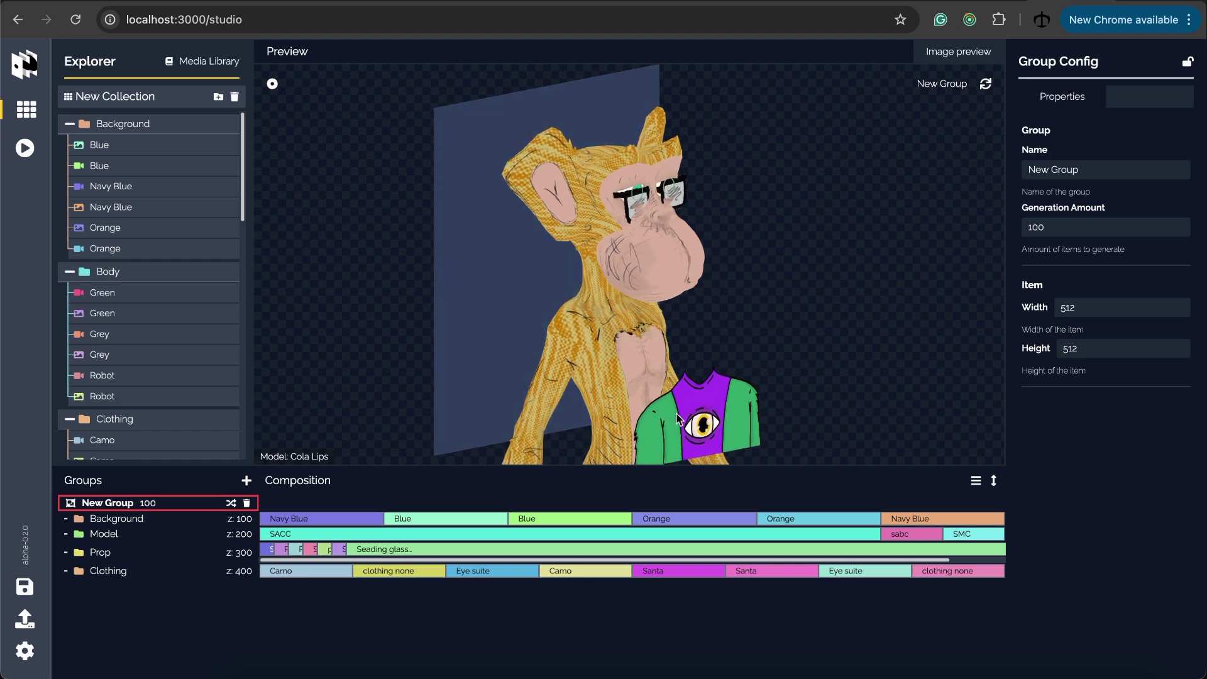
left_click(648, 552)
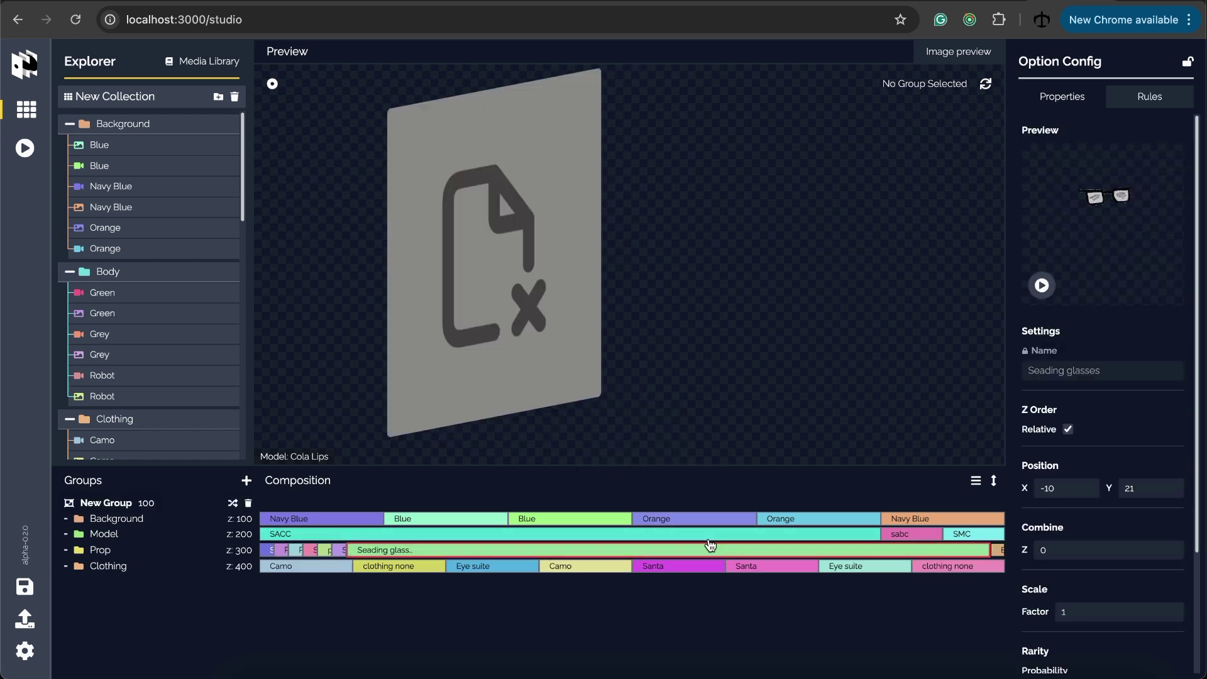
Step: Change the Seading glasses Combine Z to 310 and view the bespectacled ape from the front
scroll(1106, 515, "down", 1)
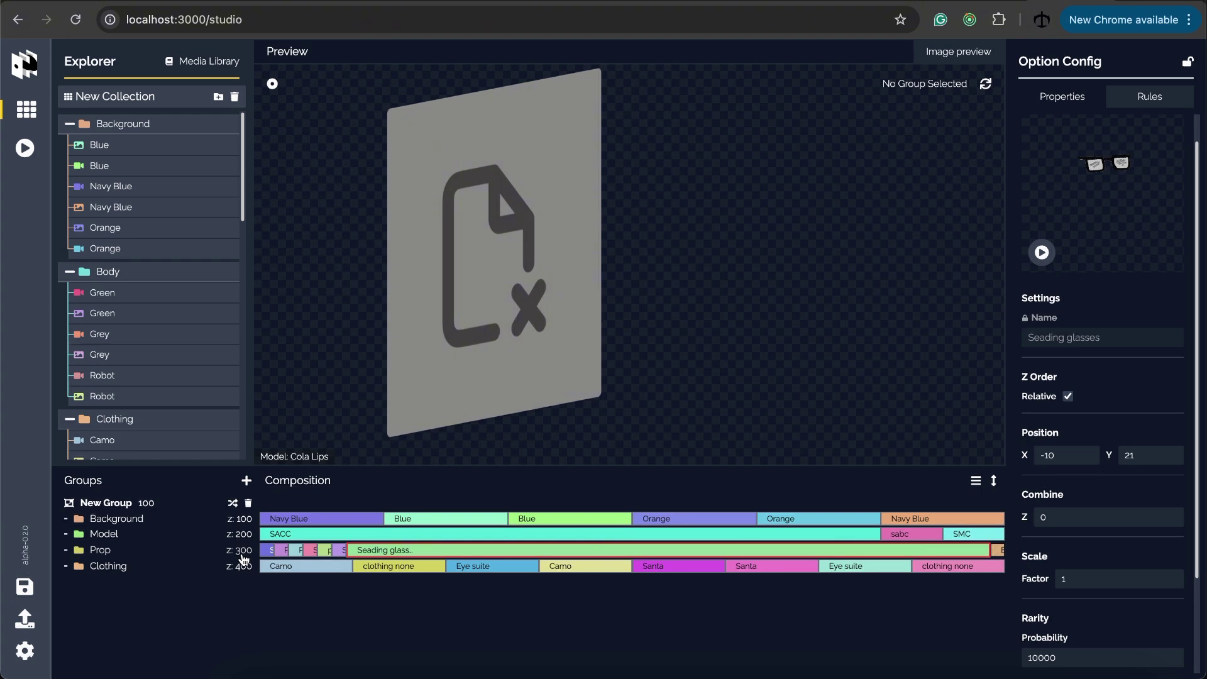
left_click(245, 557)
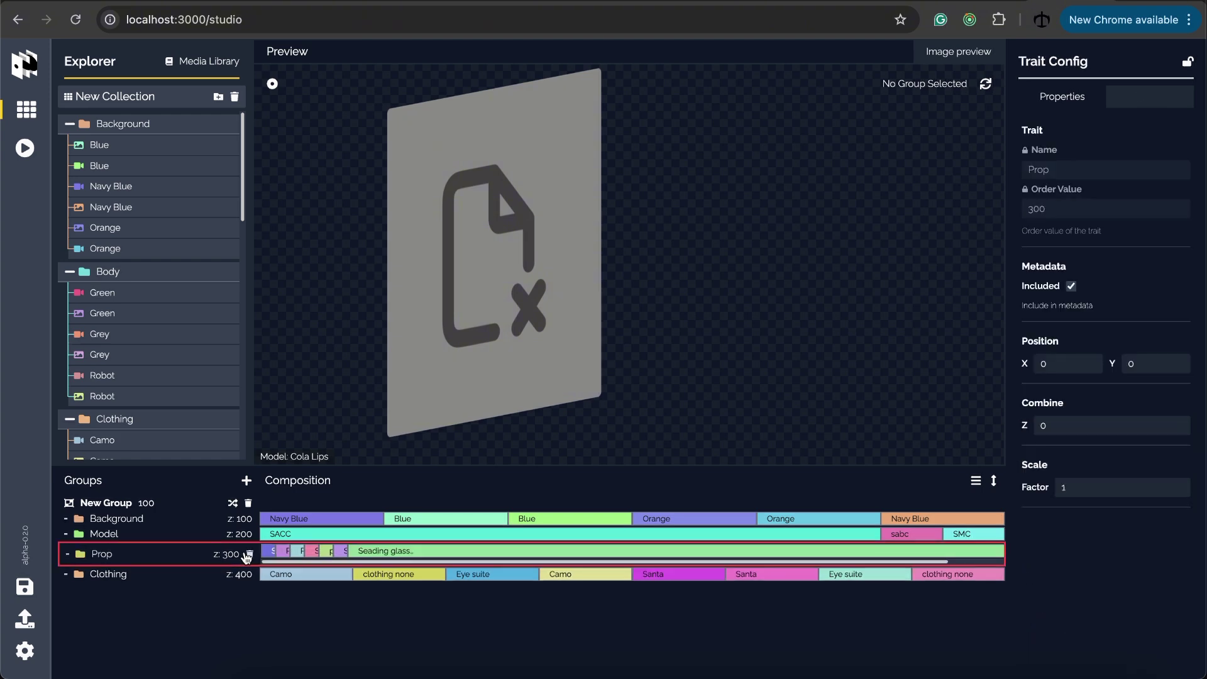
left_click(657, 552)
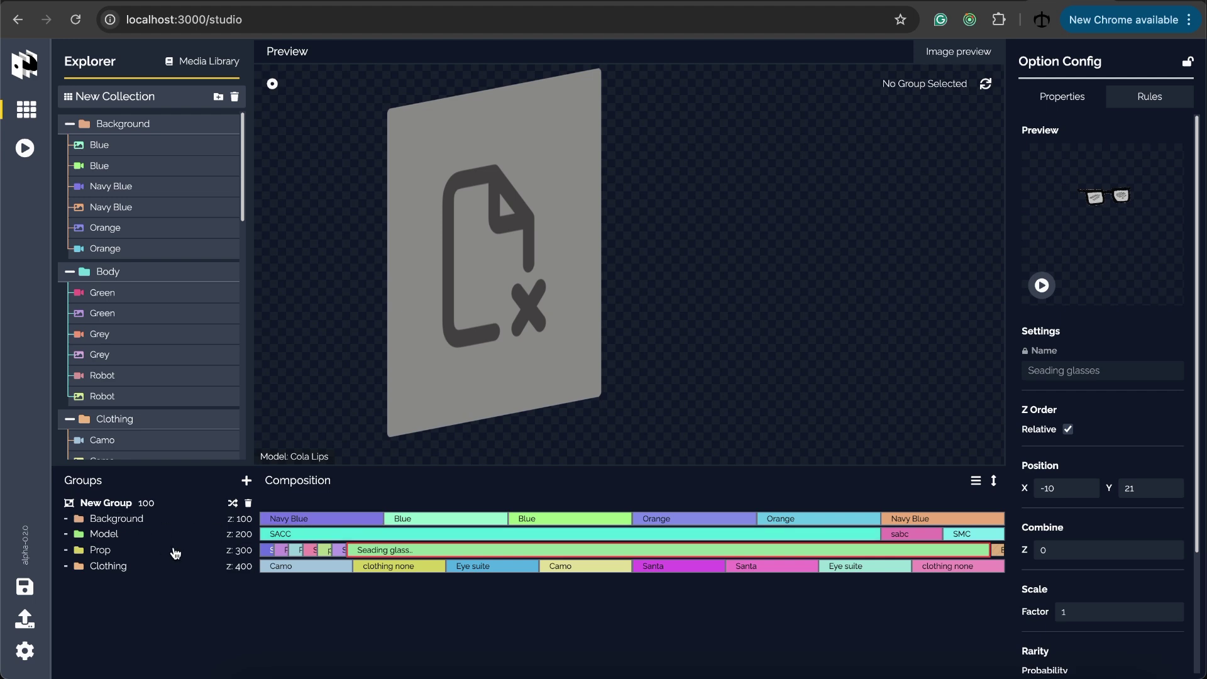
left_click(212, 555)
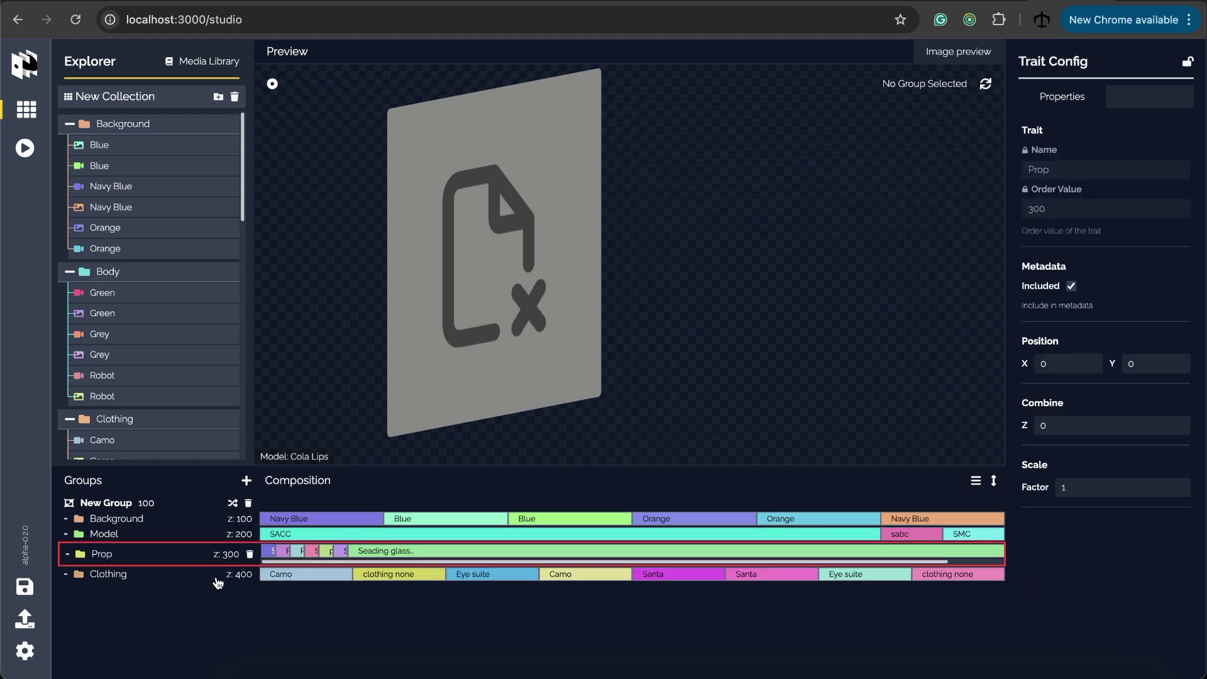
left_click(541, 556)
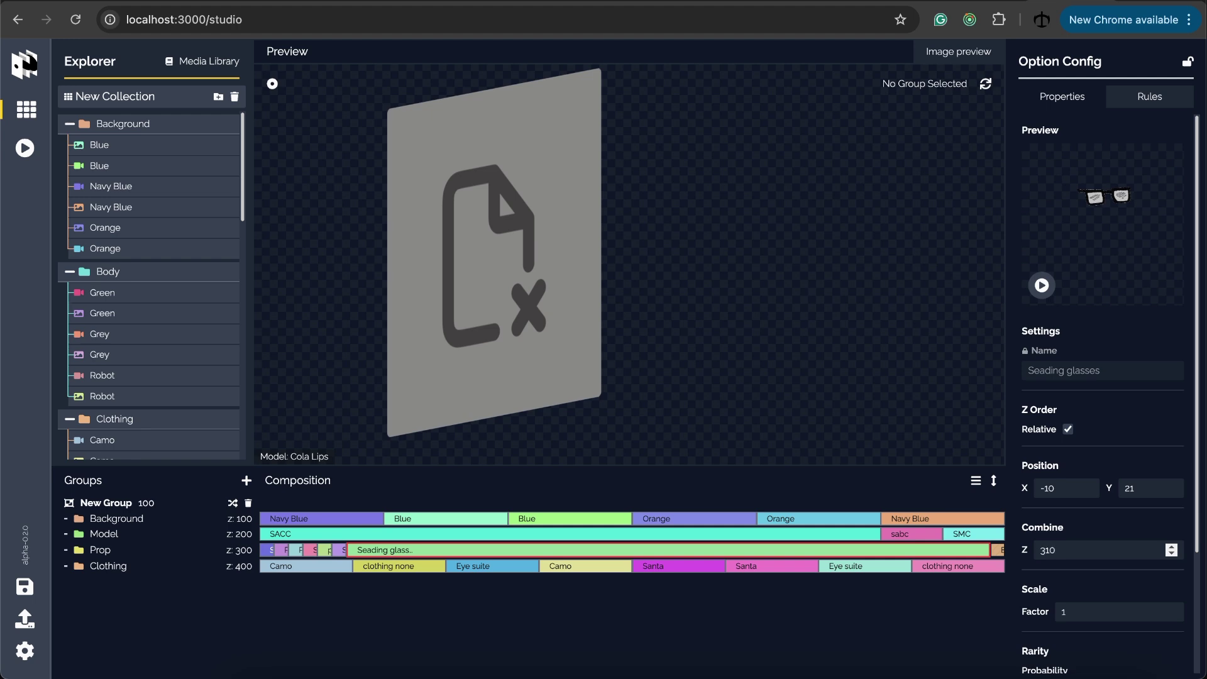
left_click(129, 504)
mouse_move(686, 243)
left_mouse_down()
mouse_move(628, 246)
mouse_move(651, 238)
left_mouse_up()
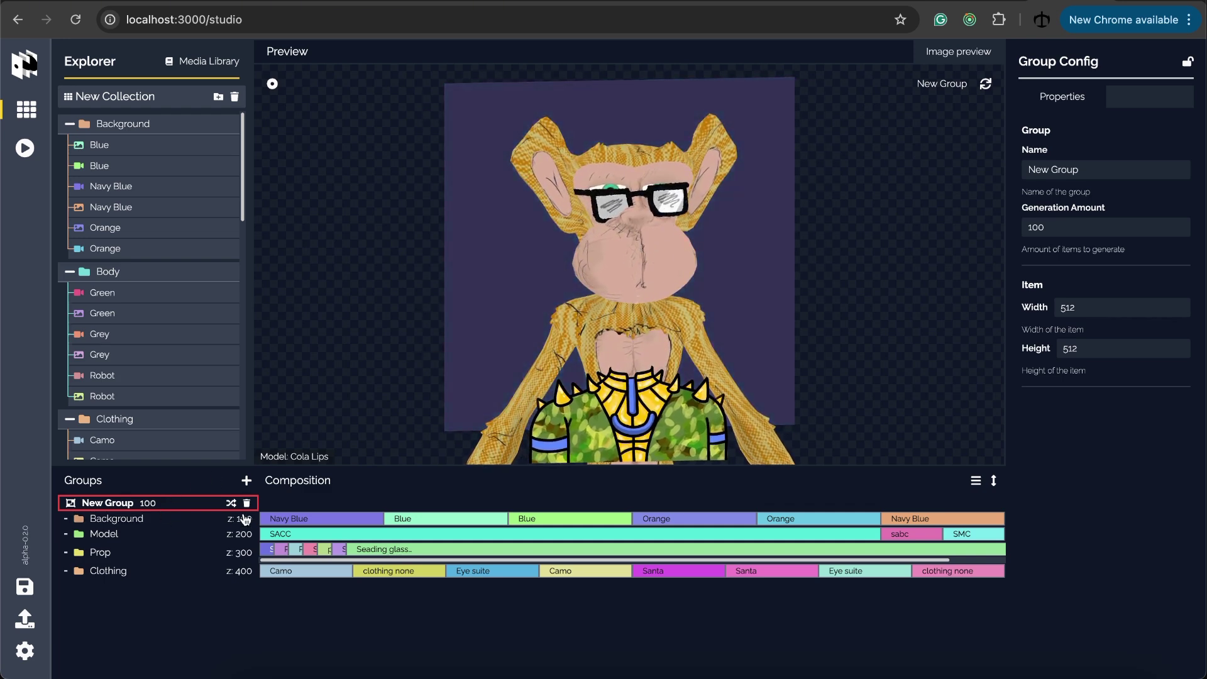
Step: Inspect the glasses on the ape from several angles and regenerate a new random combination
left_click(445, 548)
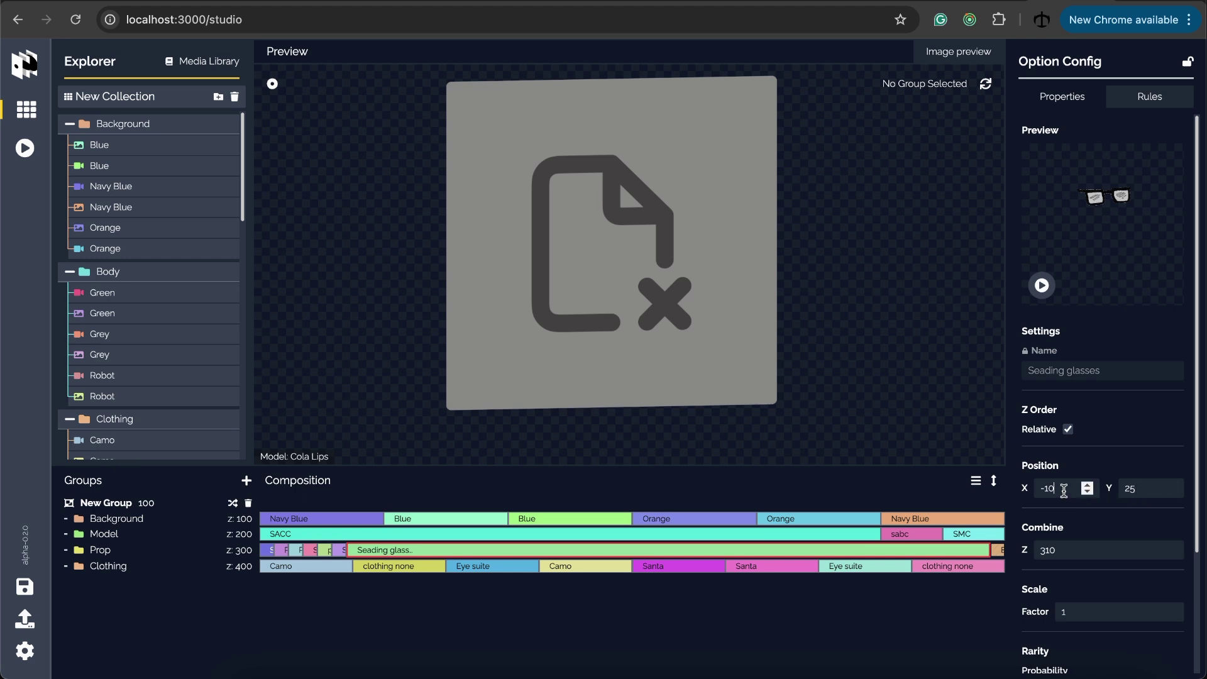
scroll(1064, 491, "down", 3)
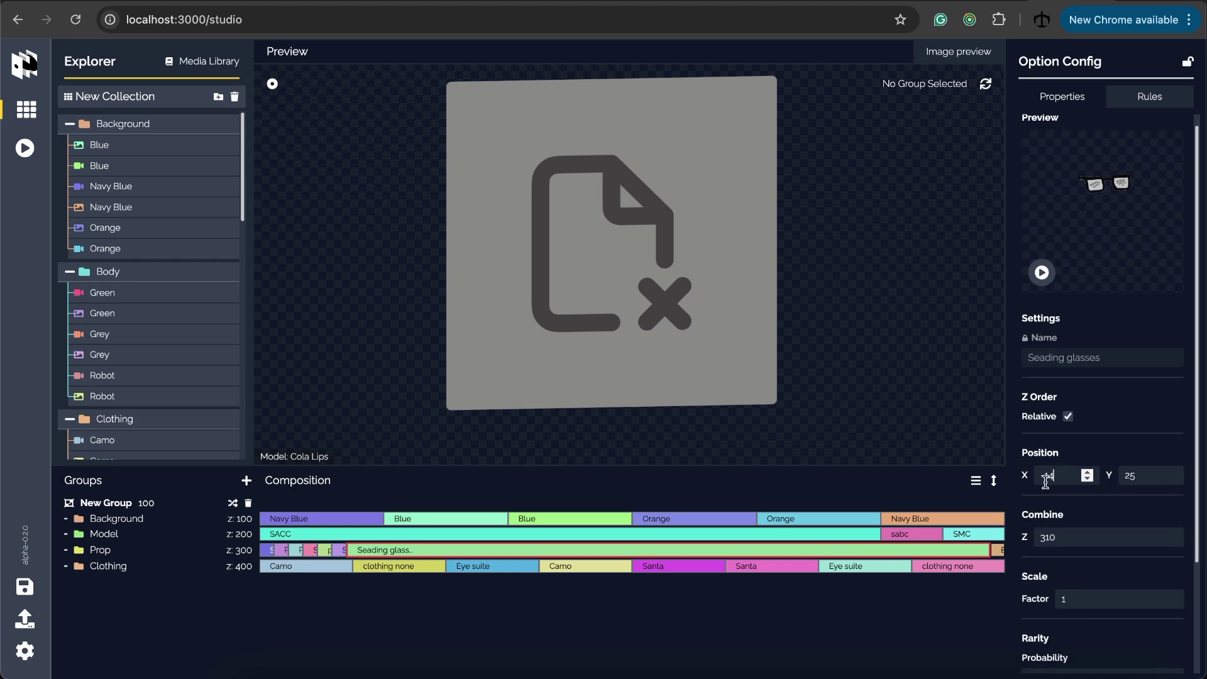
left_click(105, 503)
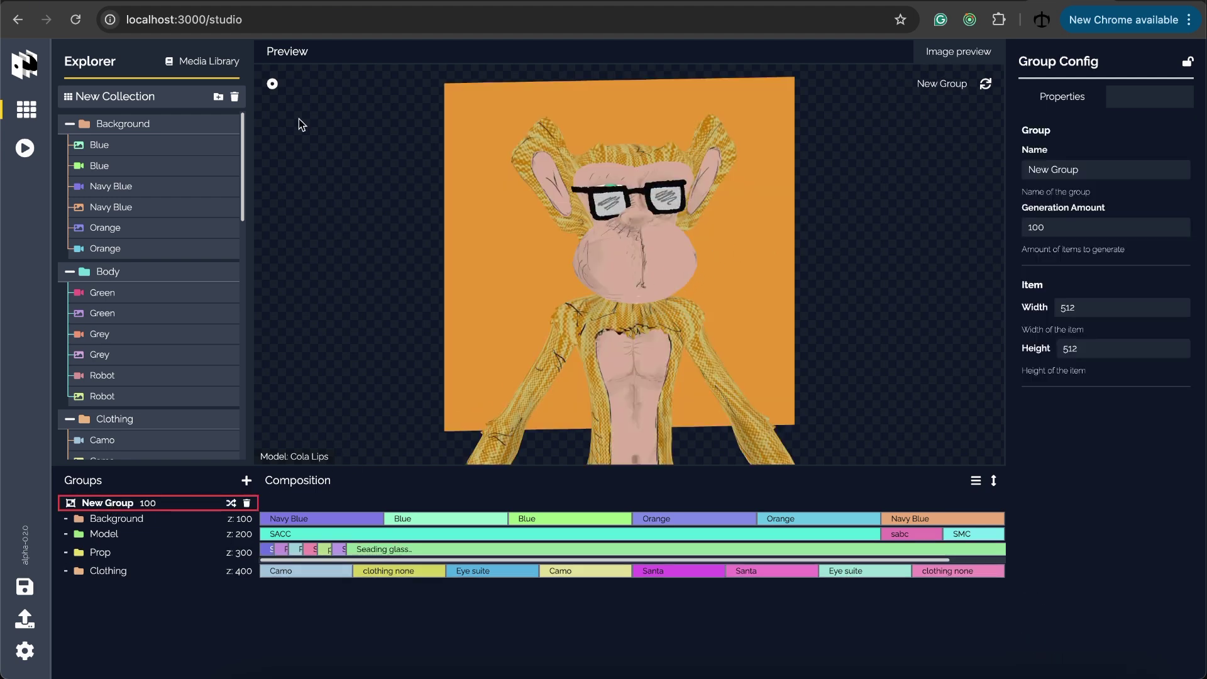
left_click(272, 83)
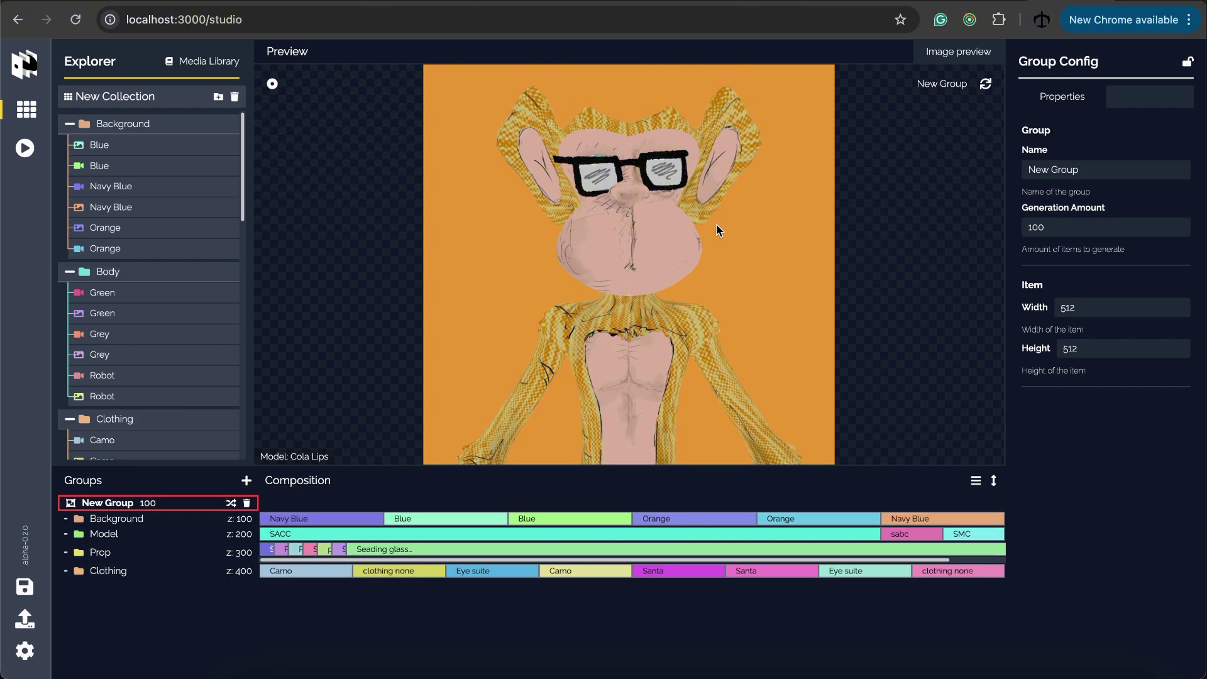
left_click_drag(706, 233, 550, 182)
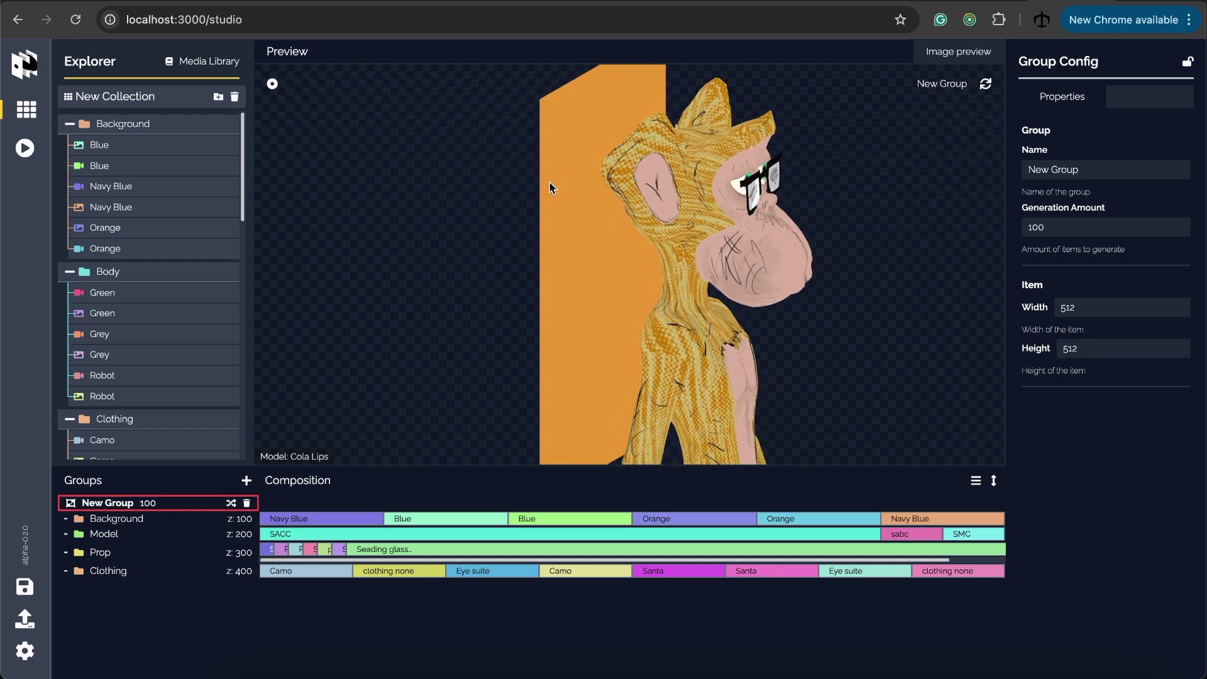
left_click_drag(687, 287, 742, 246)
left_click(985, 84)
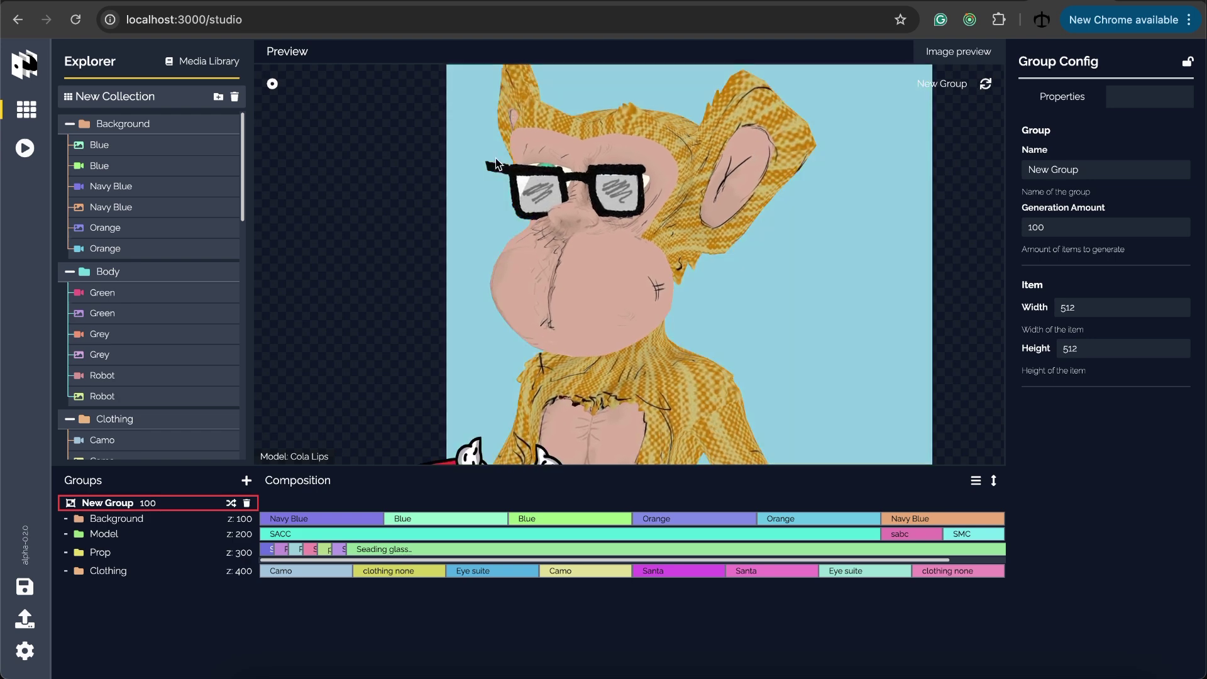
left_click(272, 85)
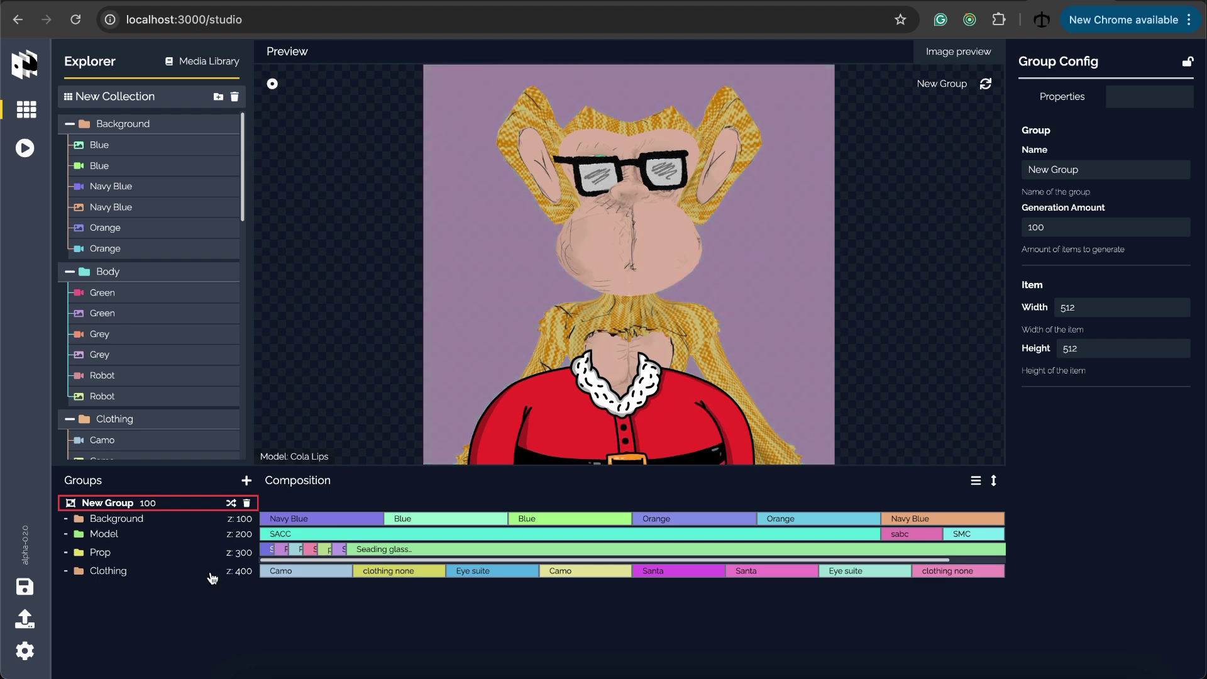
Step: Delete the Clothing layer group, leaving Background, Model and Prop in New Group
left_click(239, 571)
left_click(251, 572)
left_click(153, 503)
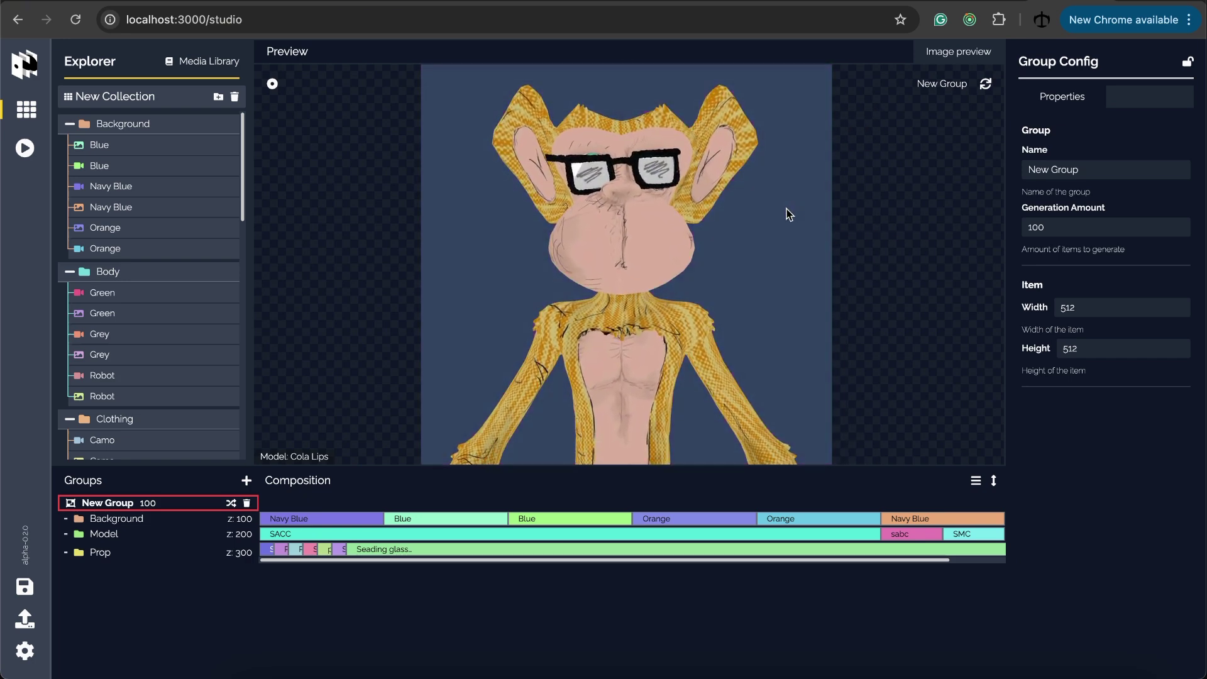
Step: Change New Group's Generation Amount from 100 to 5 and return to the exporter
left_click(25, 150)
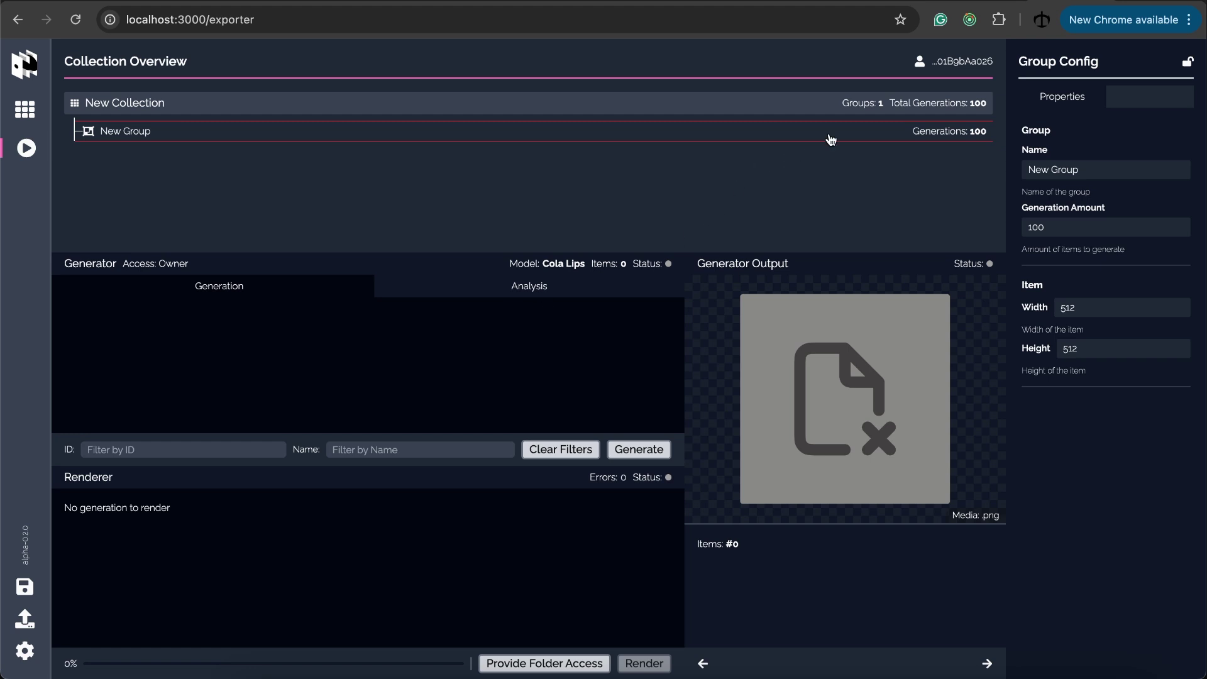
double_click(1040, 228)
type("5")
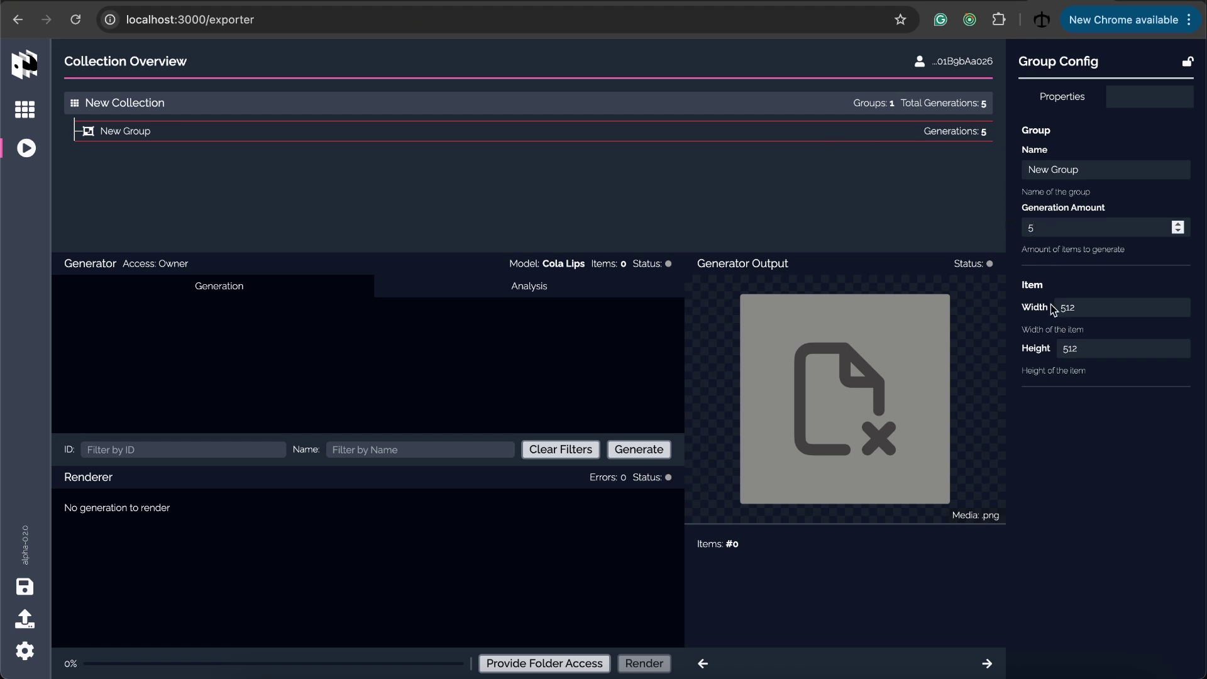
left_click(854, 193)
left_click(24, 111)
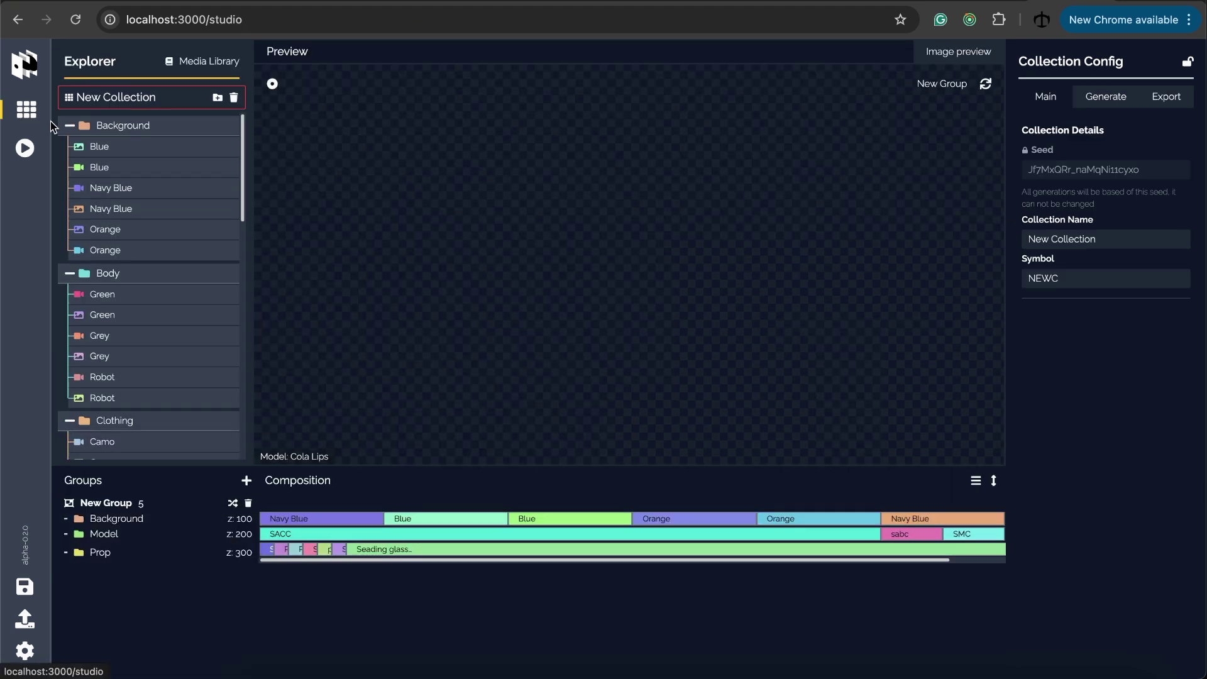
left_click(115, 505)
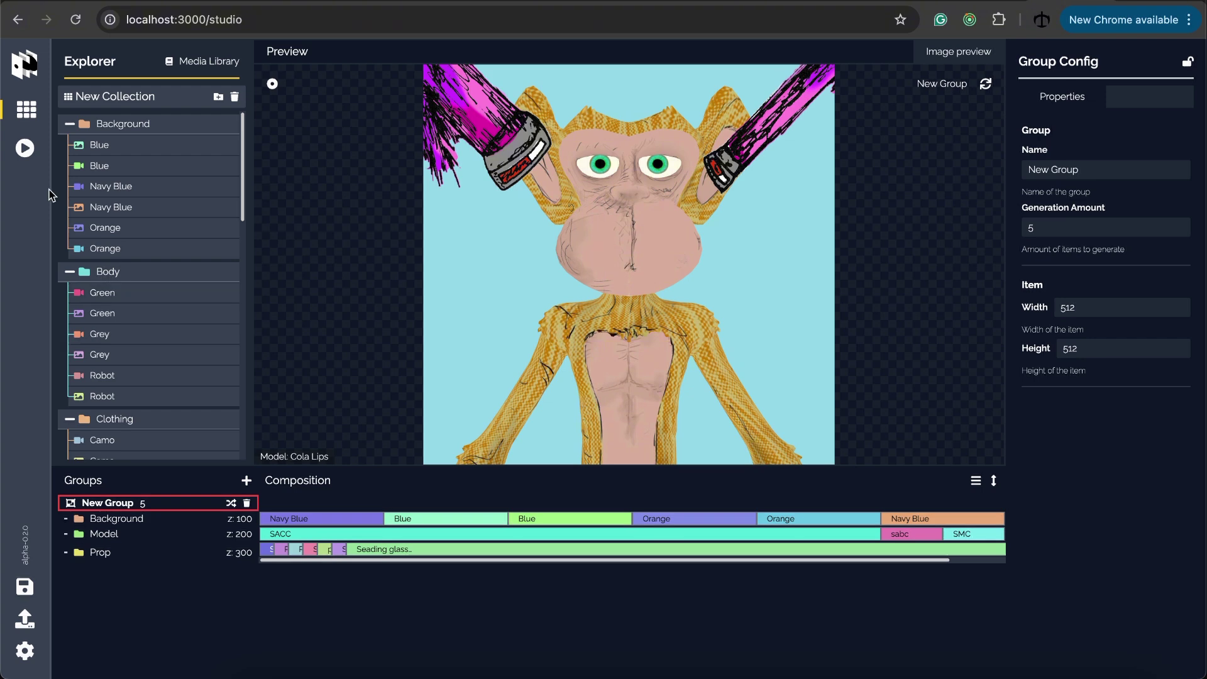
left_click(24, 148)
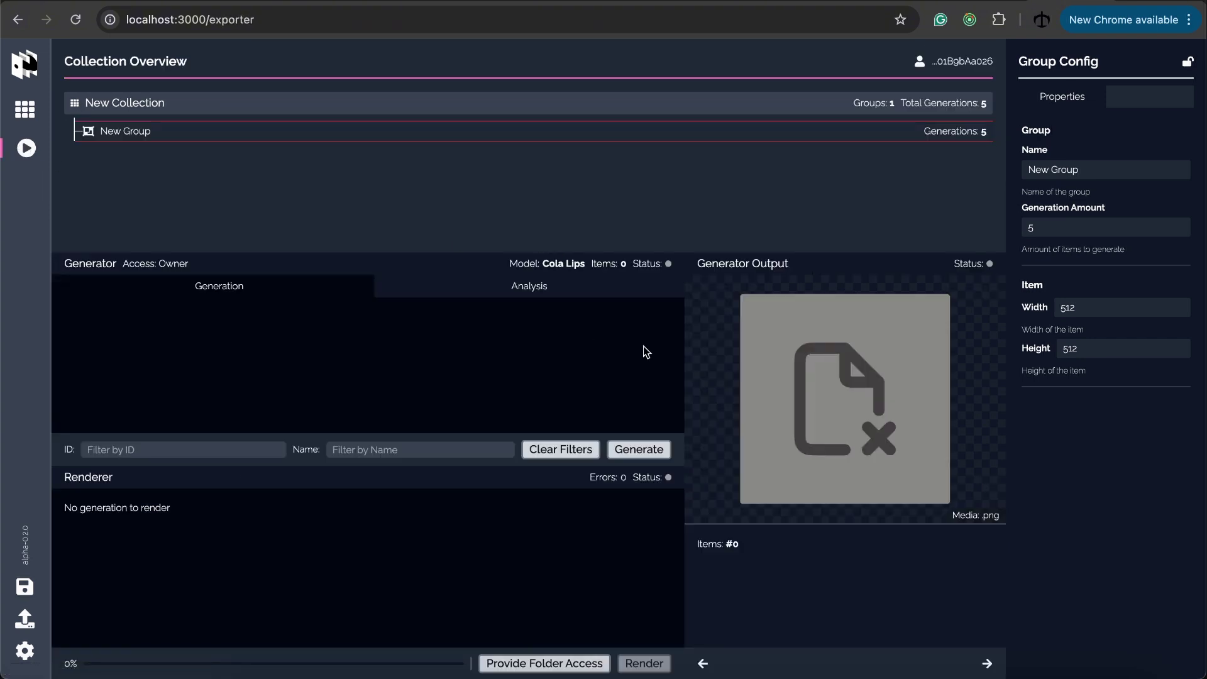
Step: Generate the 5 collection items, confirming and signing the request in MetaMask
left_click(639, 449)
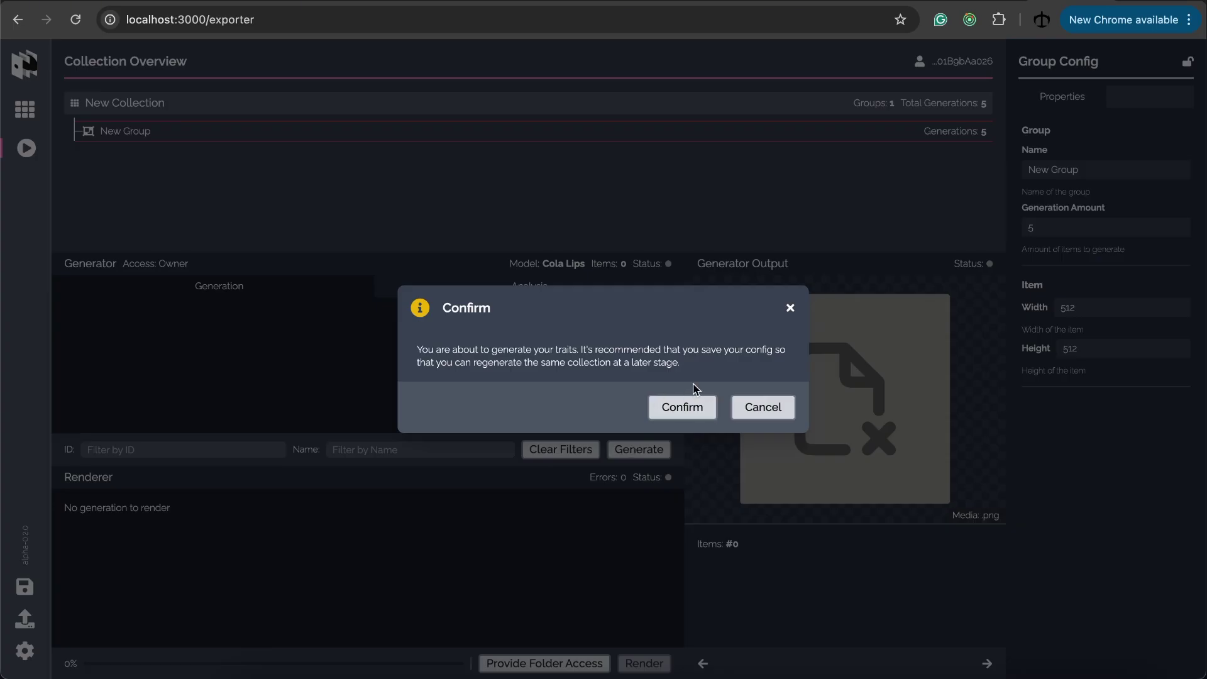
left_click(682, 405)
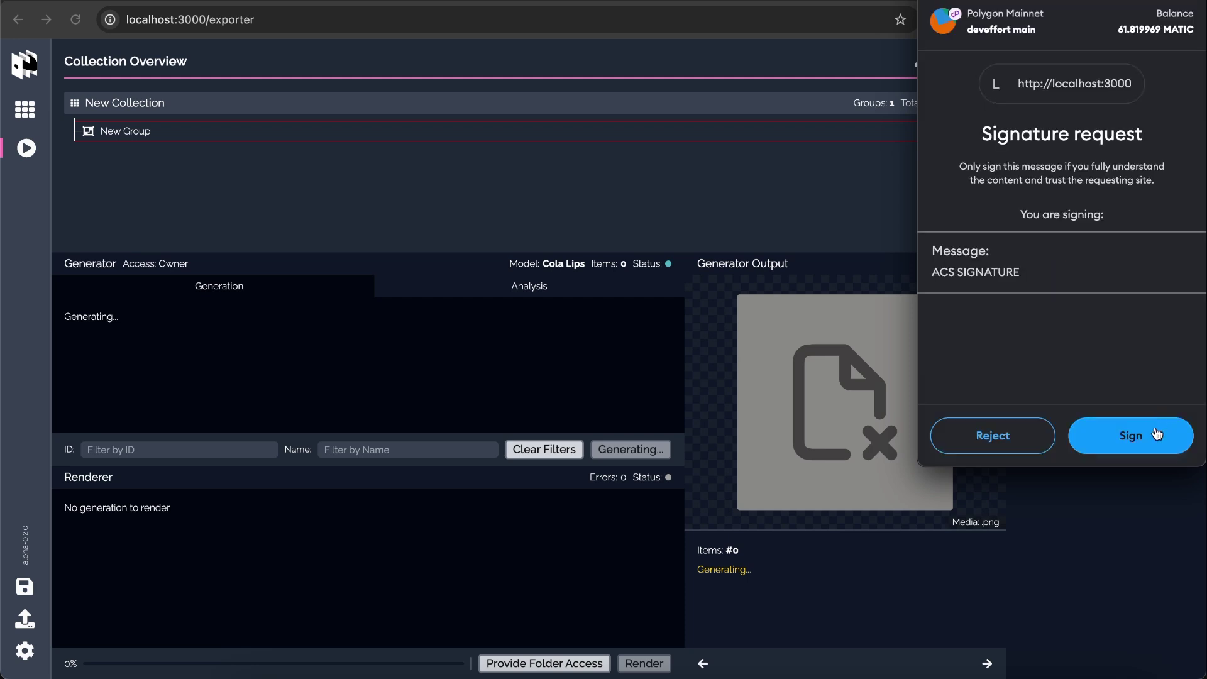
left_click(1157, 433)
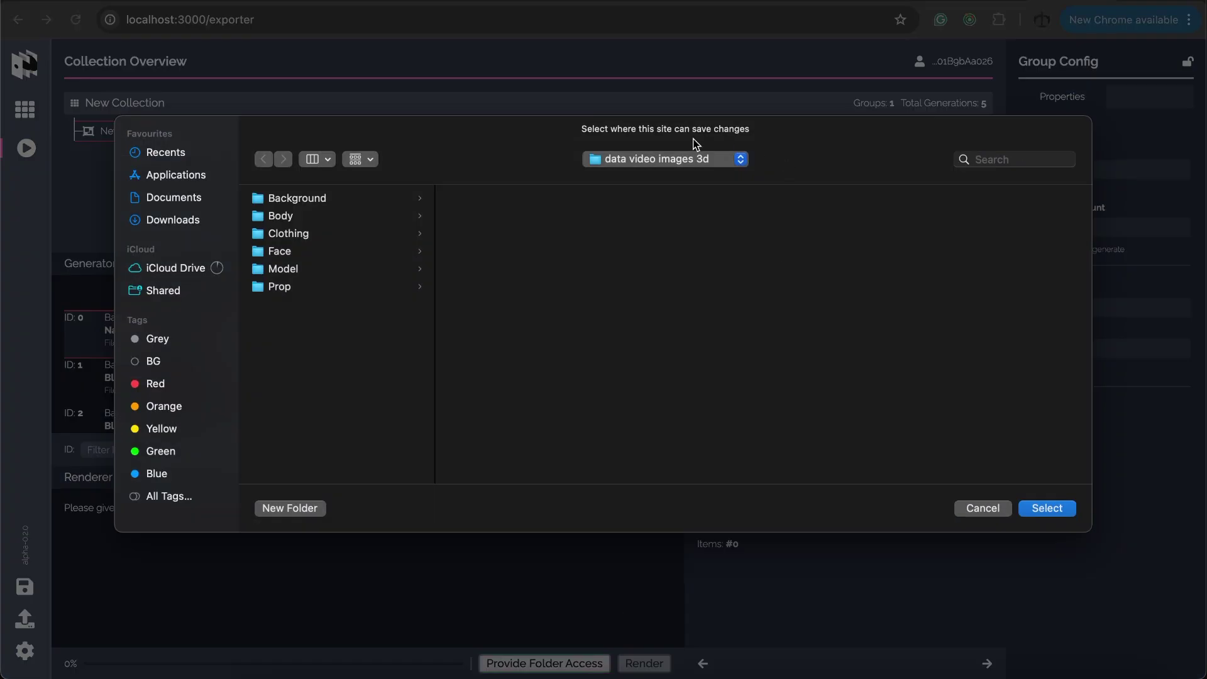
Step: Choose Desktop > renders as the export folder
left_click(688, 158)
left_click(675, 179)
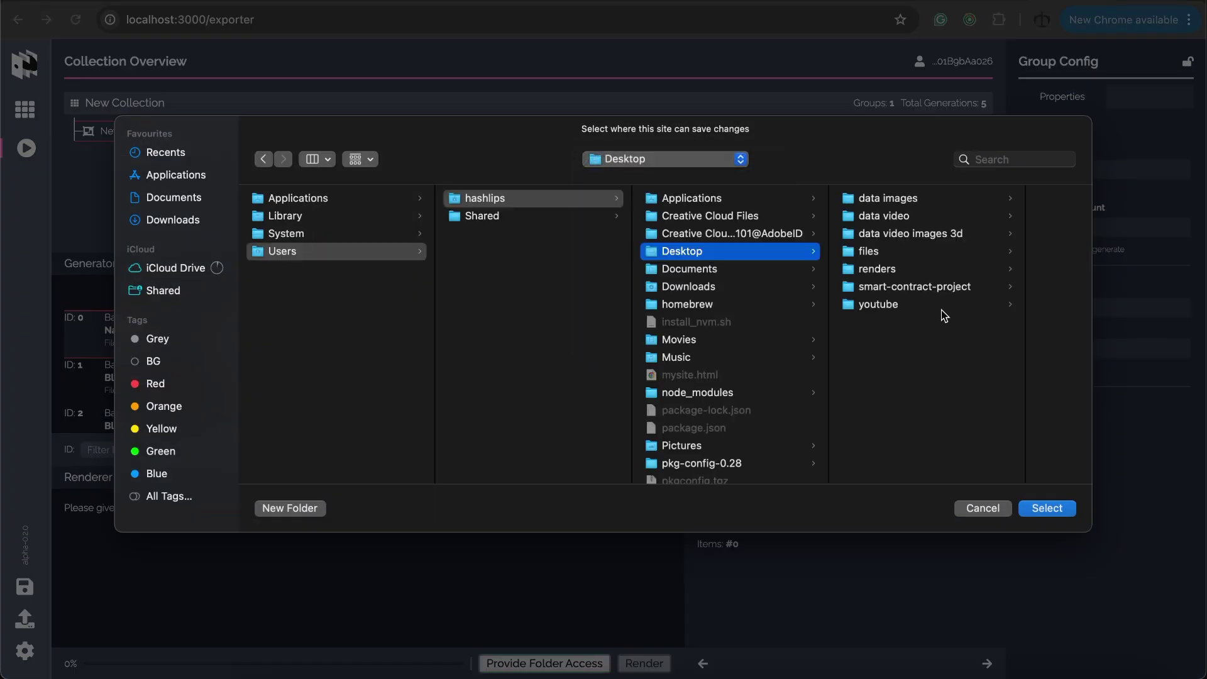
left_click(900, 274)
left_click(1047, 508)
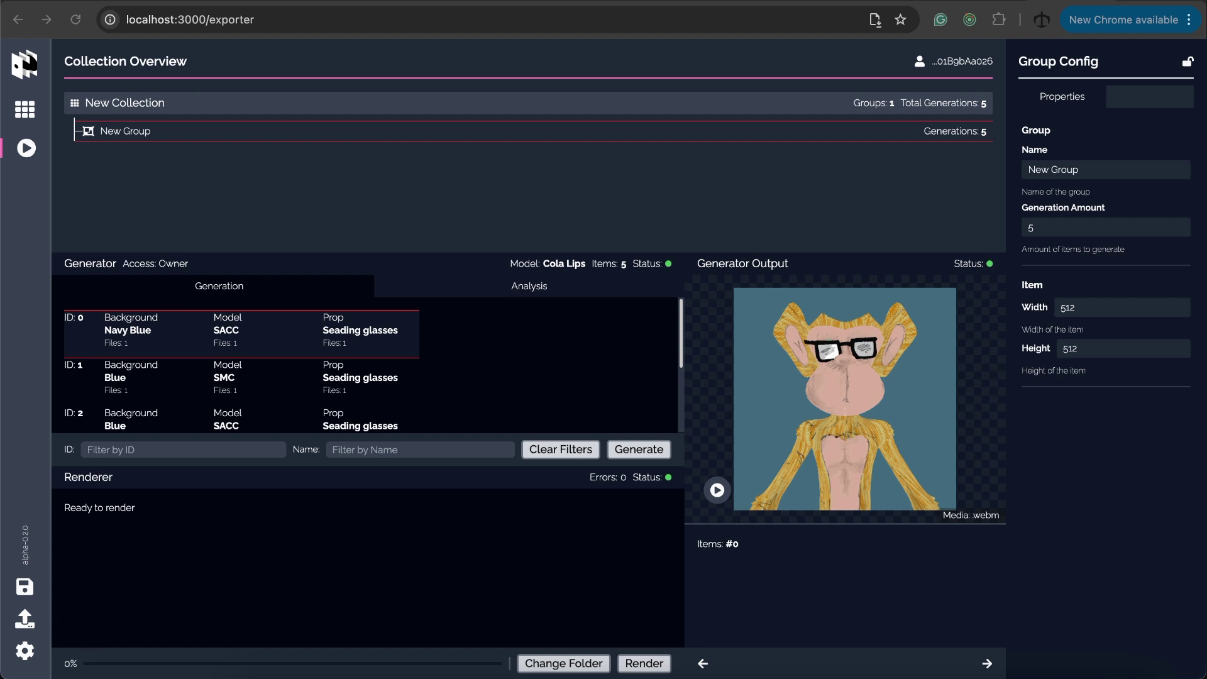
Step: Move the old media and metadata folders to the Bin, then start and confirm rendering
left_click_drag(900, 447, 926, 322)
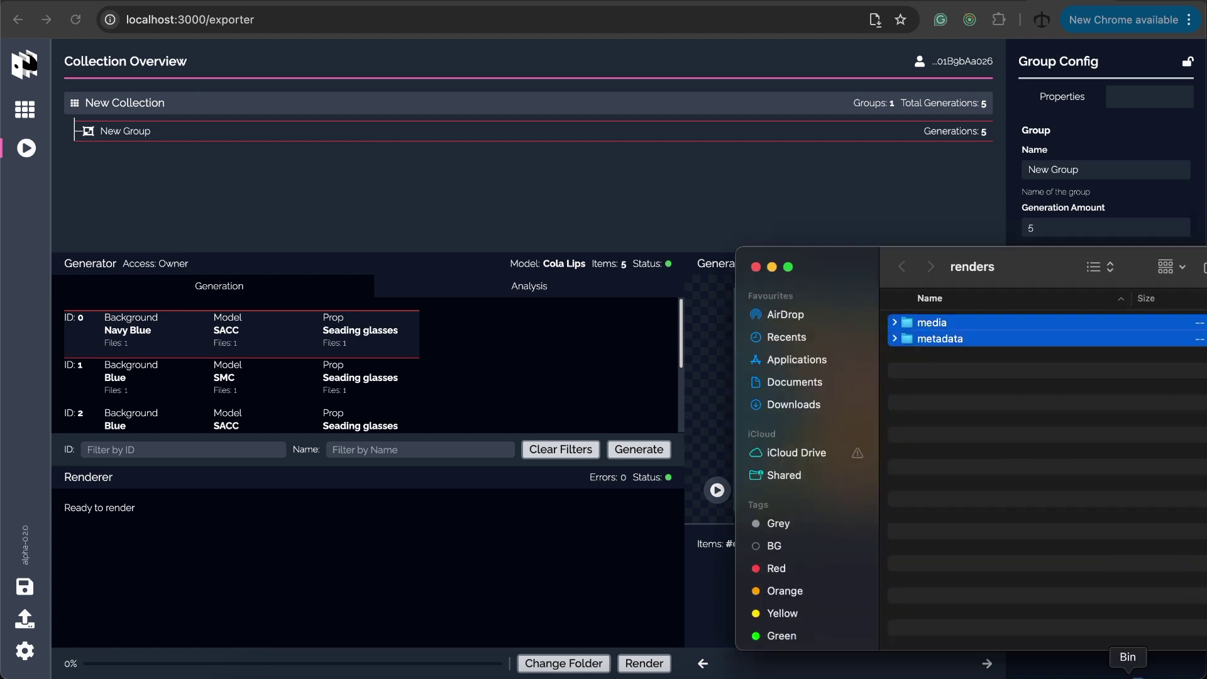
left_click_drag(1128, 672, 1128, 672)
left_click(488, 539)
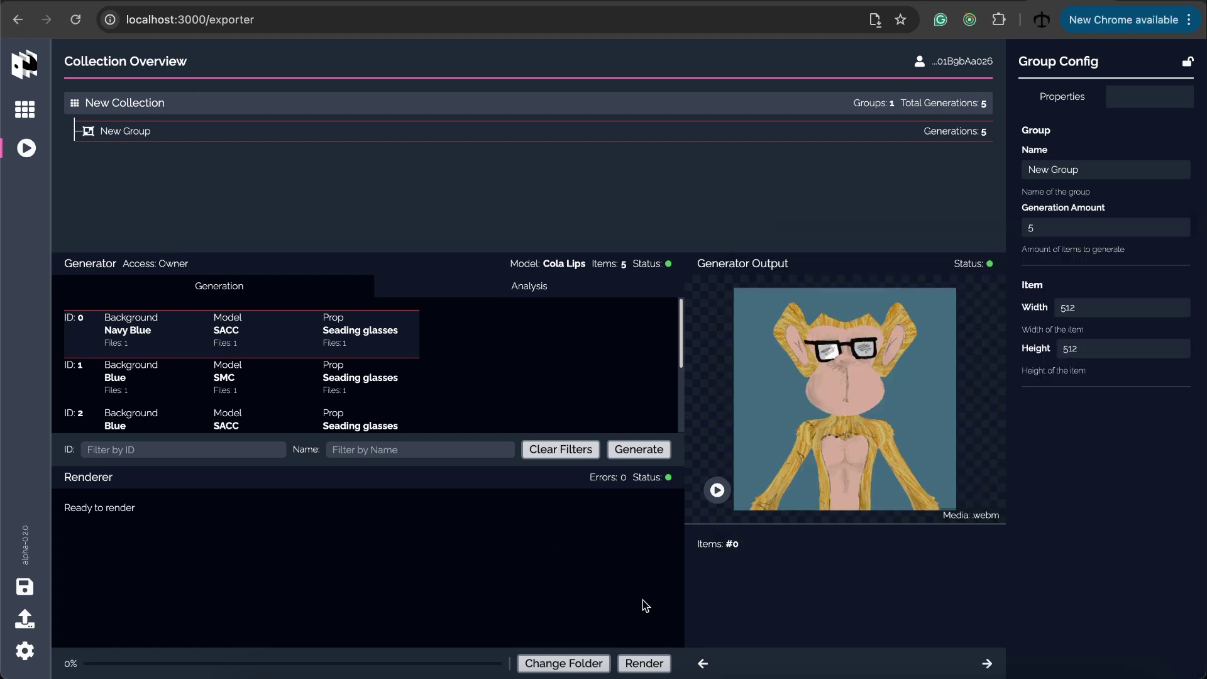
left_click(644, 663)
left_click(683, 404)
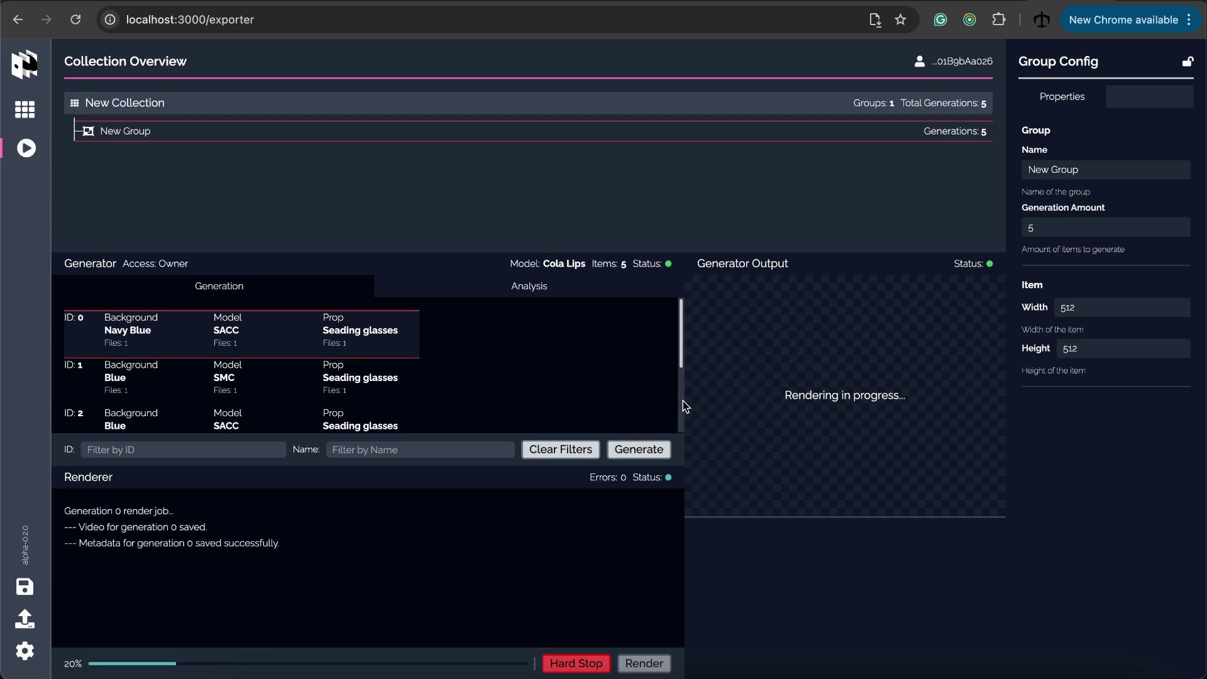
Step: Open renders/media/0.webm to watch the first rendered video
key("super+Tab")
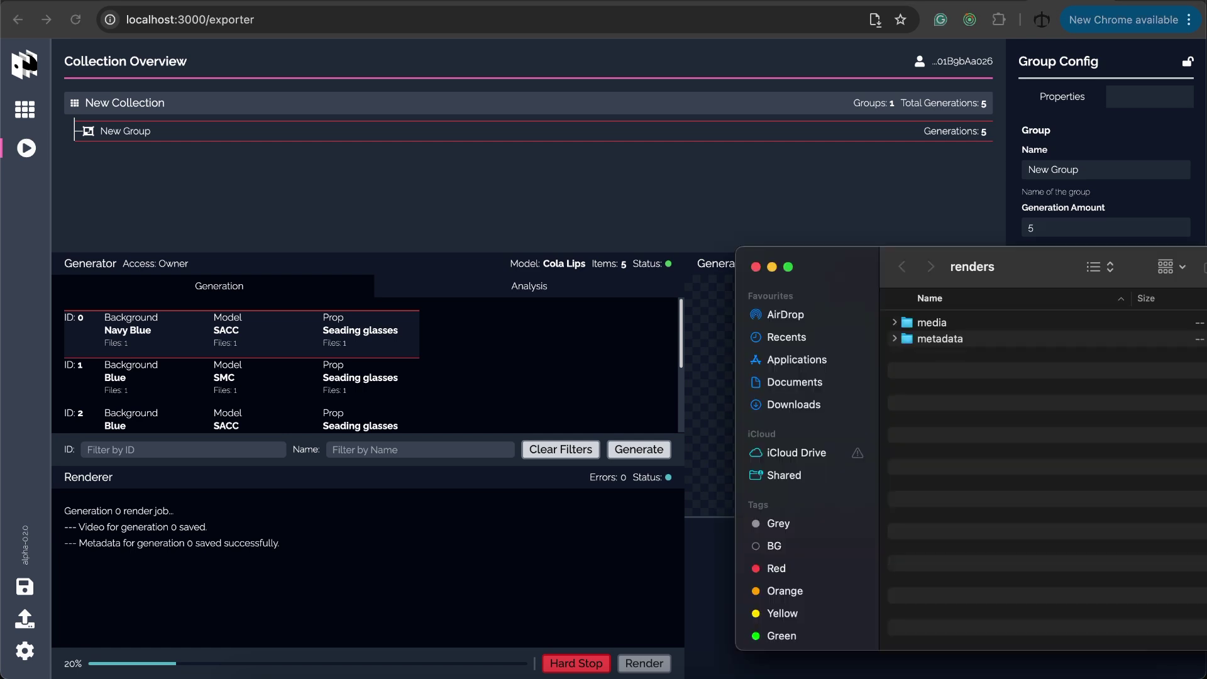
double_click(937, 324)
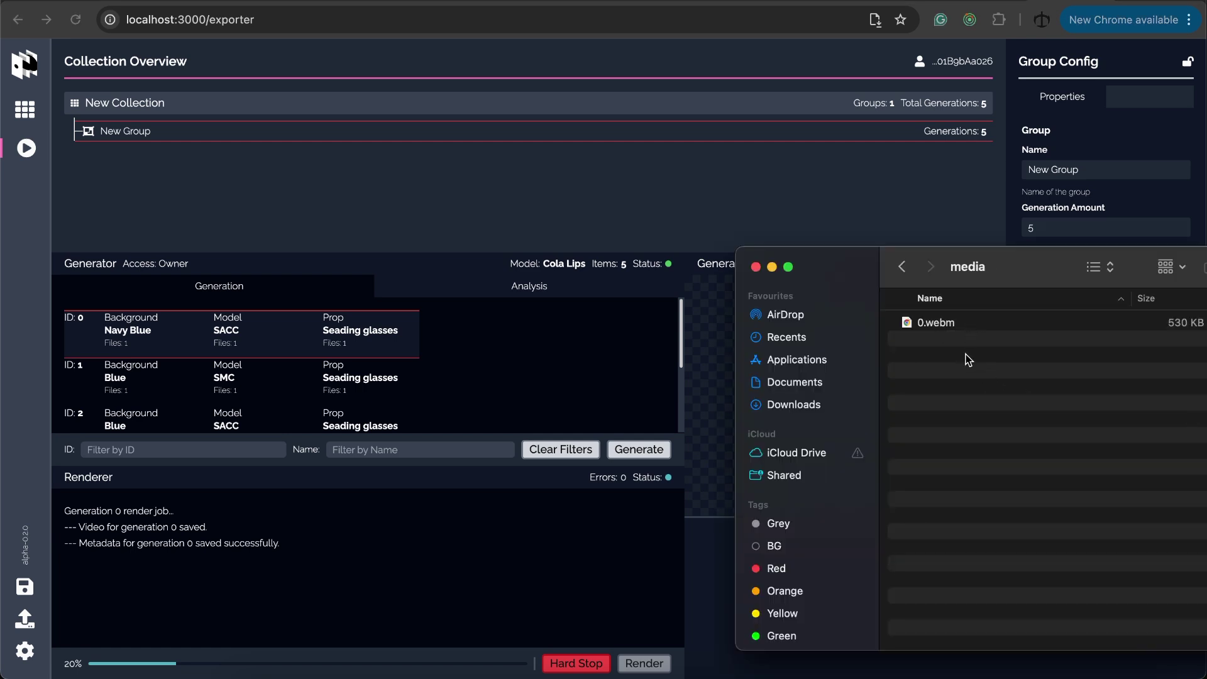
double_click(929, 325)
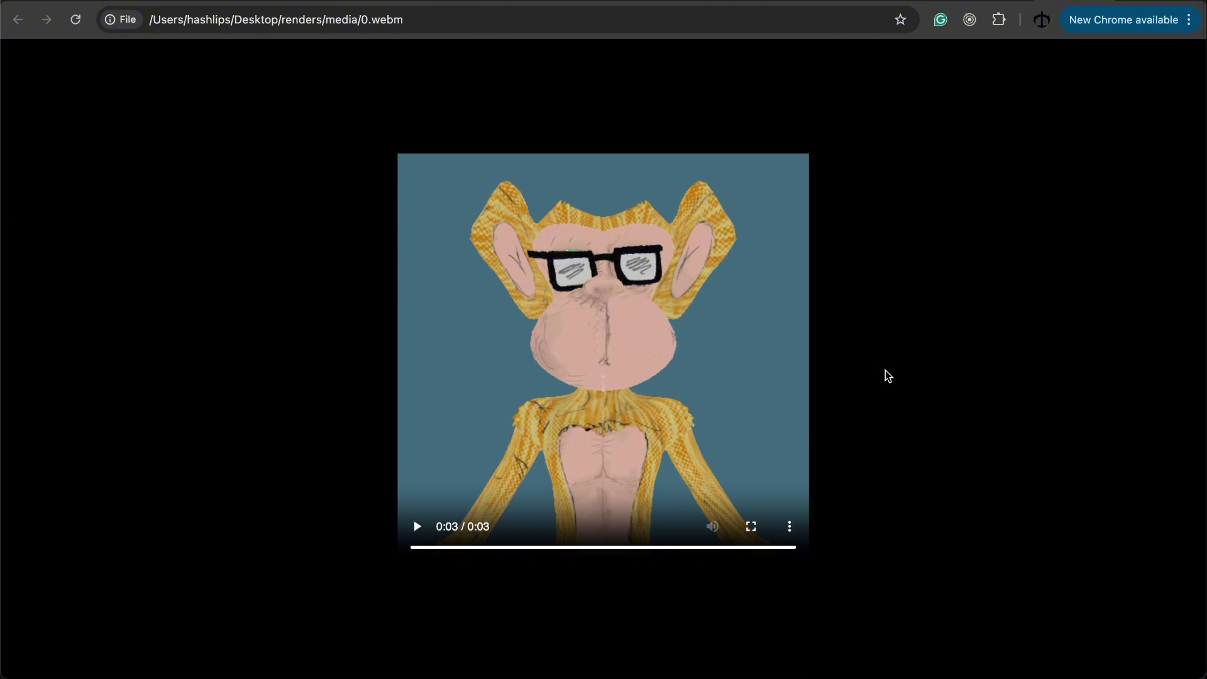
Step: Replay the rendered 0.webm video of the ape in black glasses
left_click(416, 527)
left_click(417, 528)
Step: Back in the studio, review the Seading glasses Option Config and view the ape sideways
left_click(1007, 2)
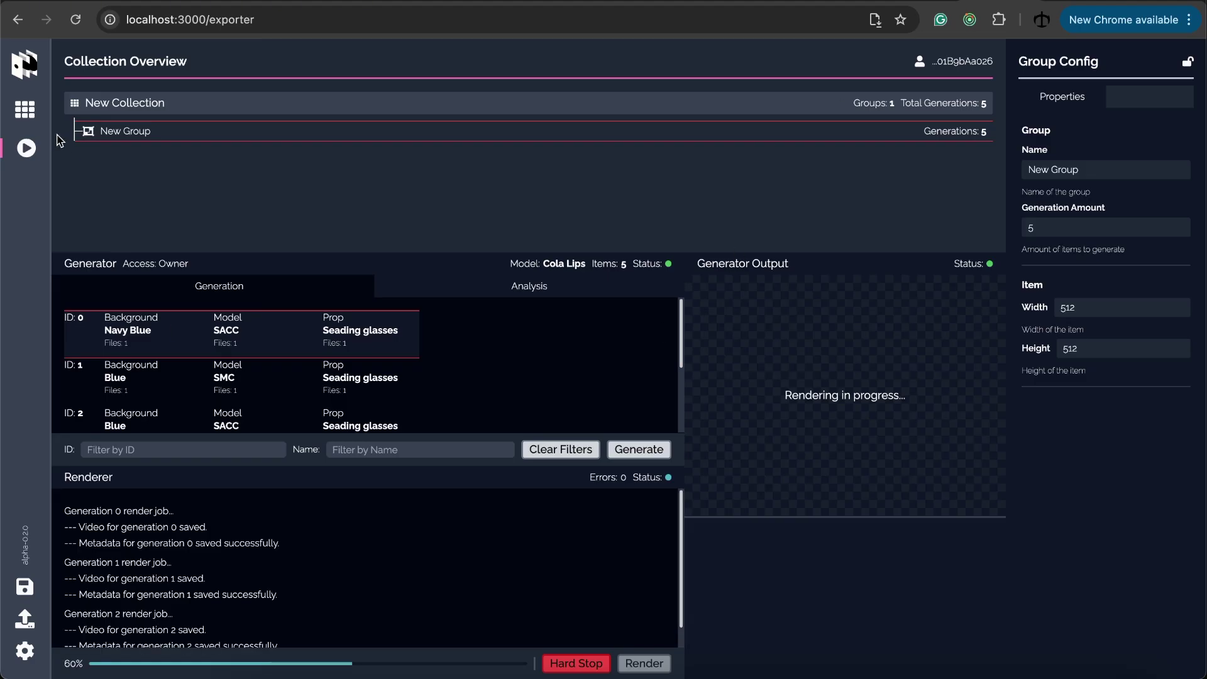
left_click(26, 110)
left_click(110, 503)
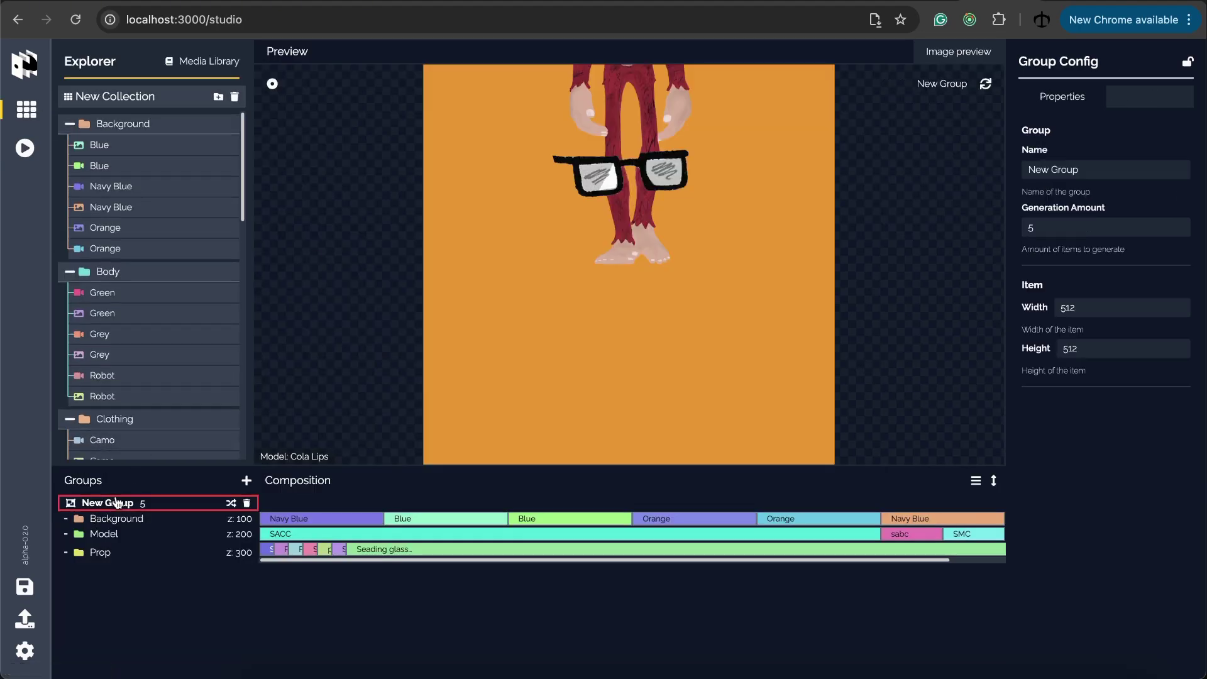
left_click(520, 550)
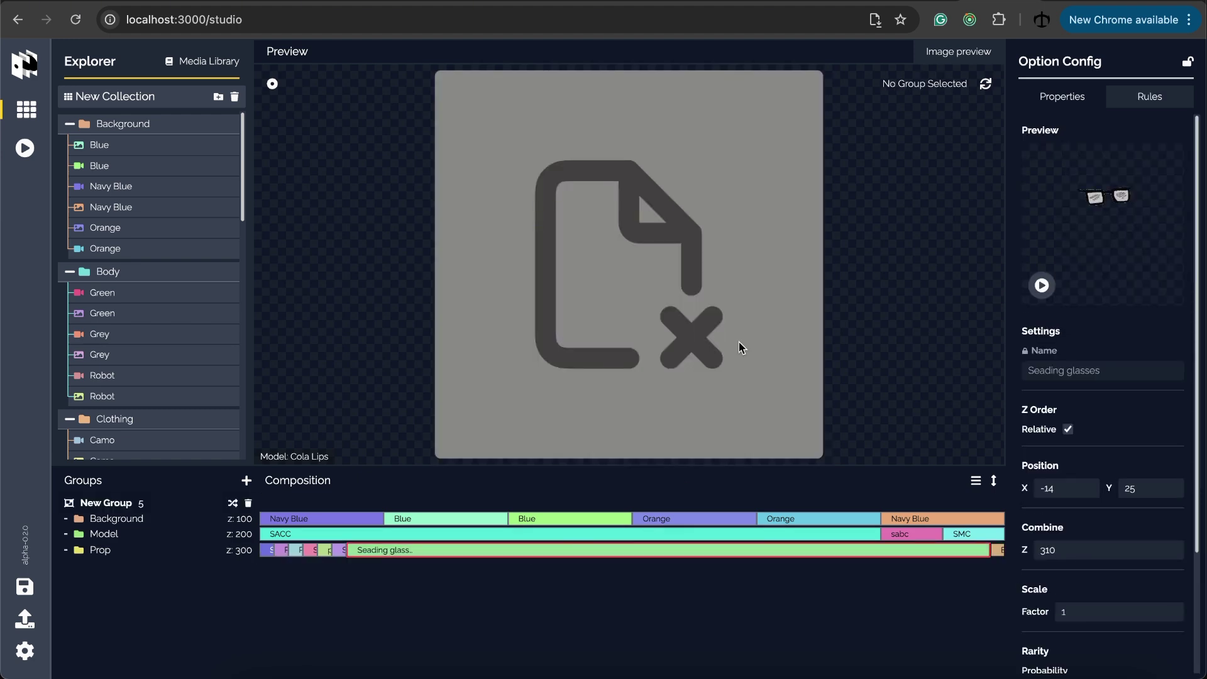
scroll(1108, 484, "down", 2)
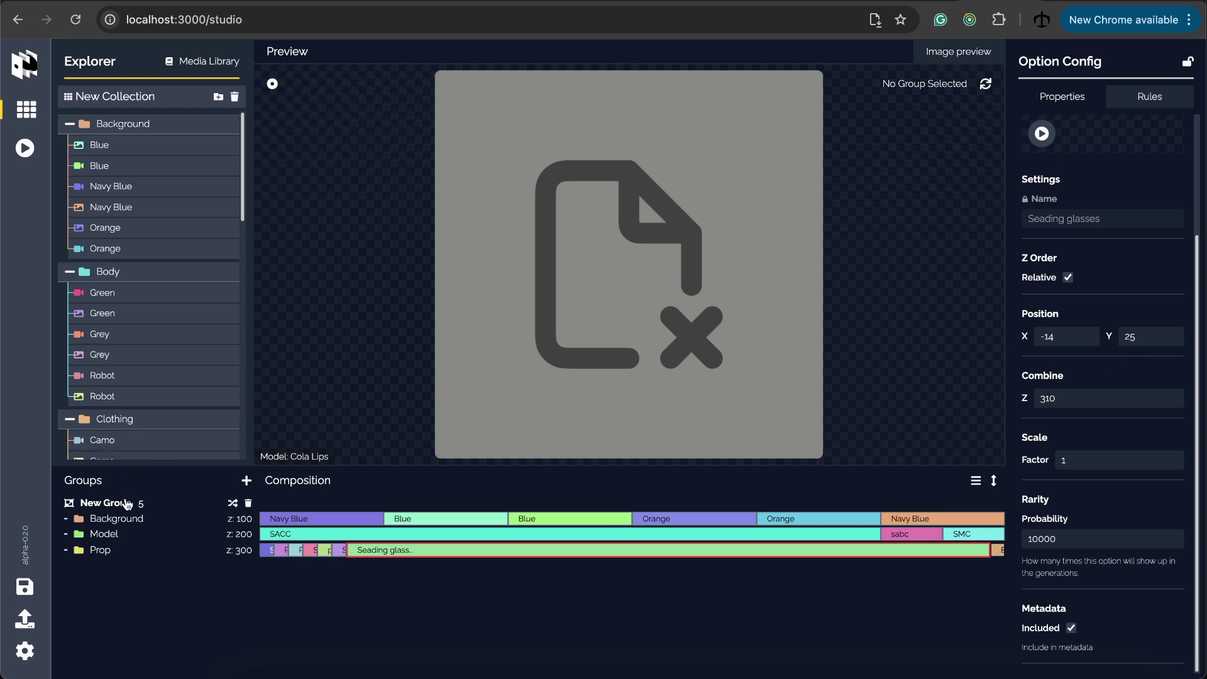
left_click(128, 502)
left_click_drag(732, 252, 767, 288)
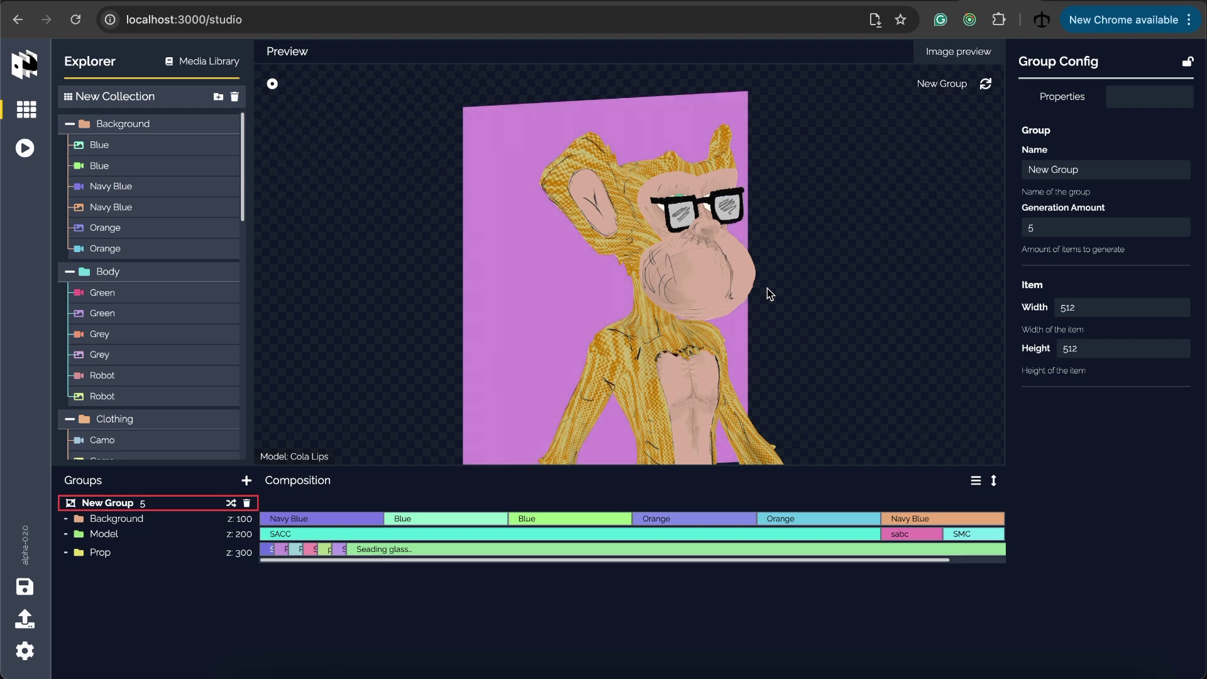